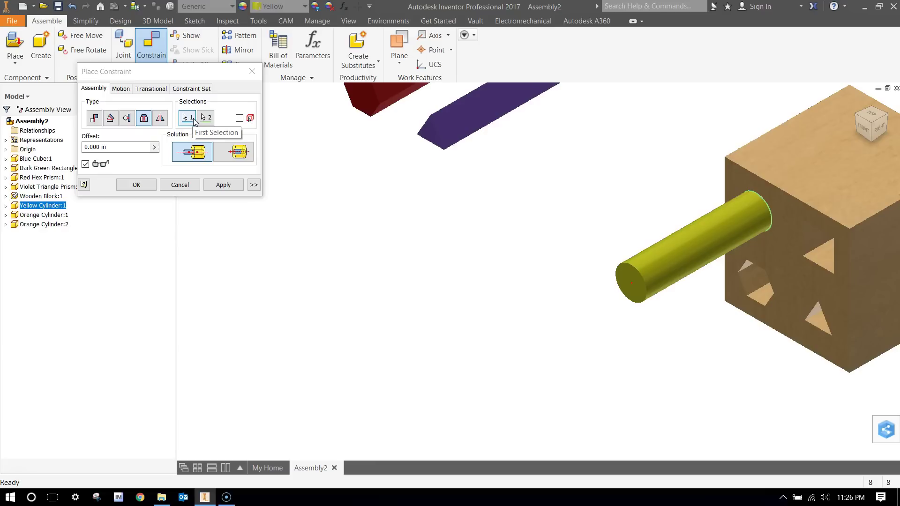
Step: Apply an Insert constraint with 0.000 in offset between the yellow cylinder's end edge and the far circular edge of the block's round hole
{"action": "left_click", "coordinate": [205, 117]}
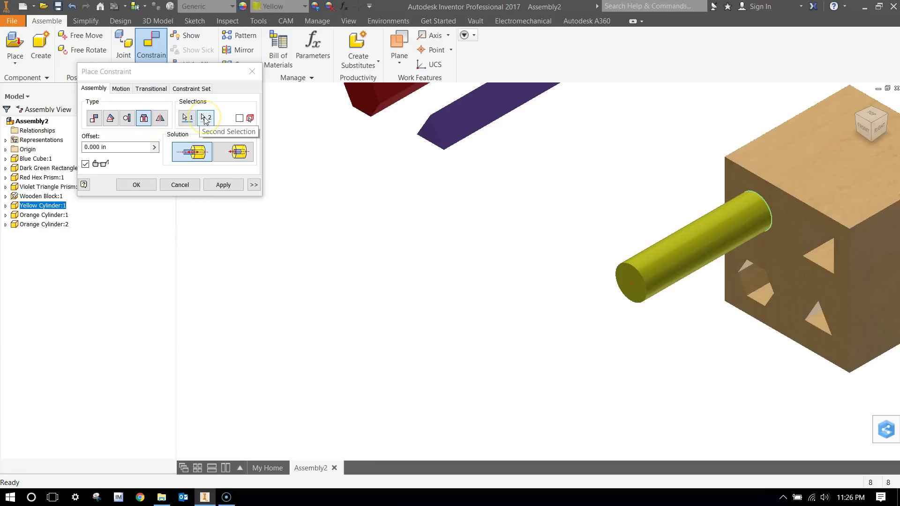
{"action": "left_click", "coordinate": [205, 118]}
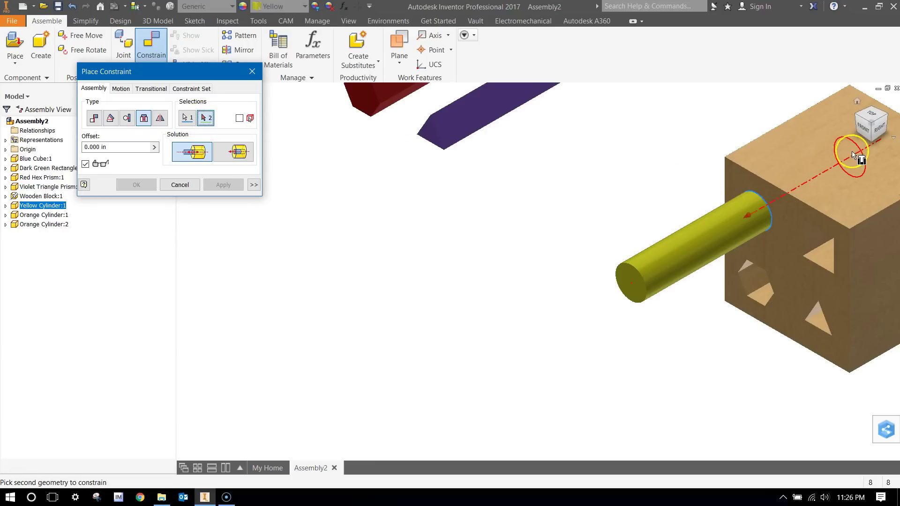
{"action": "left_click", "coordinate": [857, 147]}
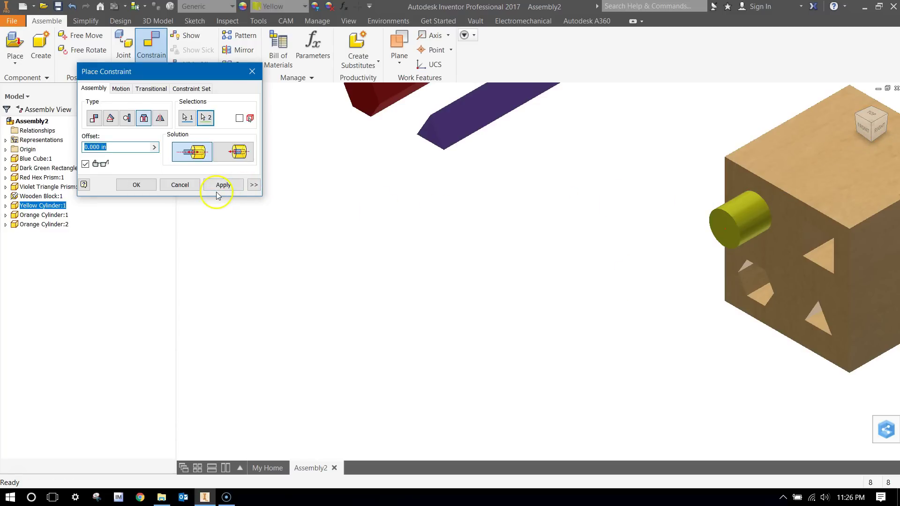
{"action": "left_click", "coordinate": [136, 185]}
Step: Open the inserted yellow cylinder's part file and create a work axis through its cylindrical face
{"action": "scroll", "coordinate": [285, 316], "scroll_direction": "down", "scroll_amount": 2}
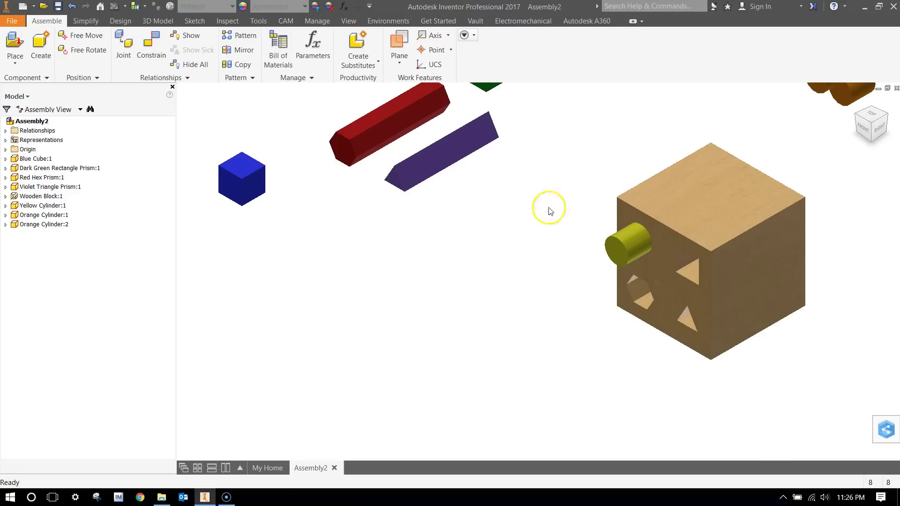
{"action": "scroll", "coordinate": [647, 202], "scroll_direction": "up", "scroll_amount": 3}
{"action": "left_click_drag", "start_coordinate": [602, 279], "coordinate": [588, 264]}
{"action": "left_click", "coordinate": [607, 294]}
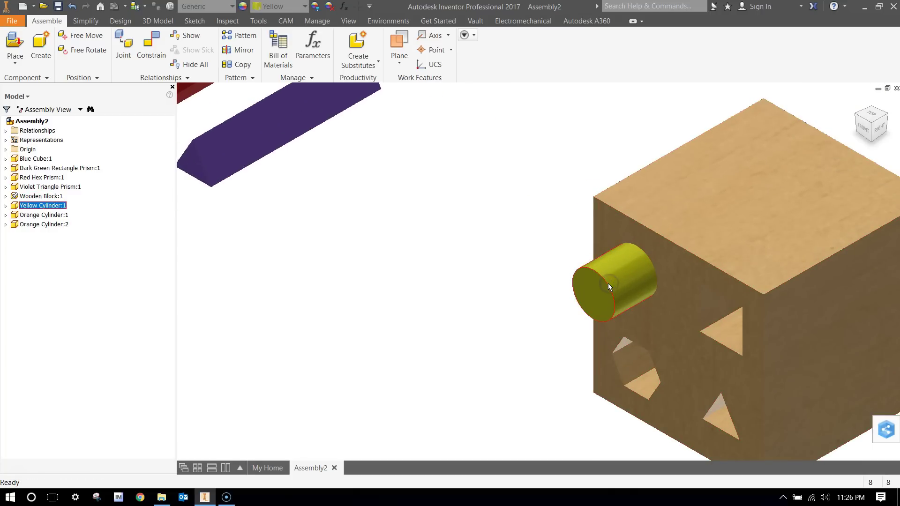
{"action": "right_click", "coordinate": [609, 287]}
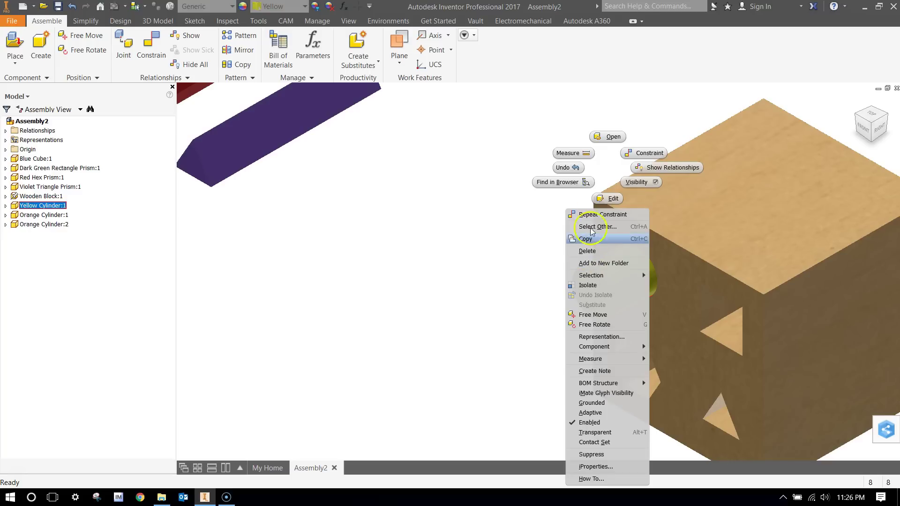
{"action": "left_click", "coordinate": [605, 140]}
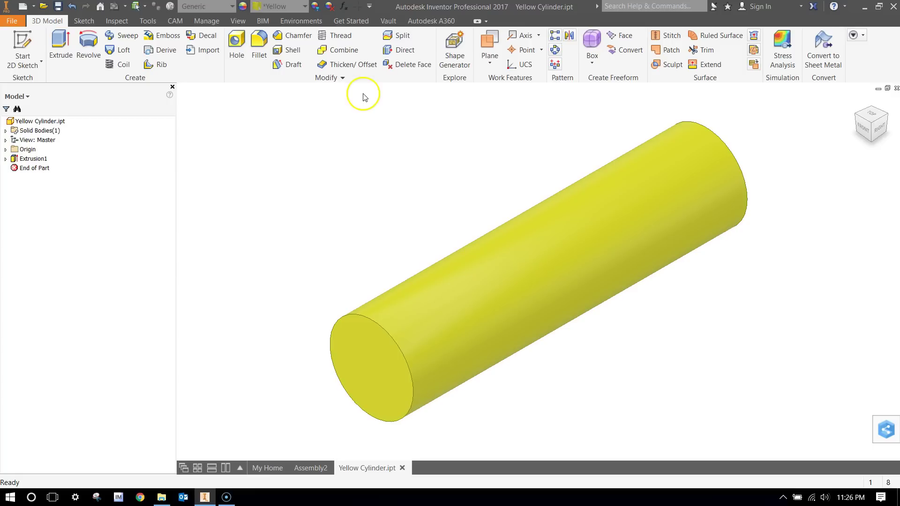
{"action": "left_click", "coordinate": [520, 35]}
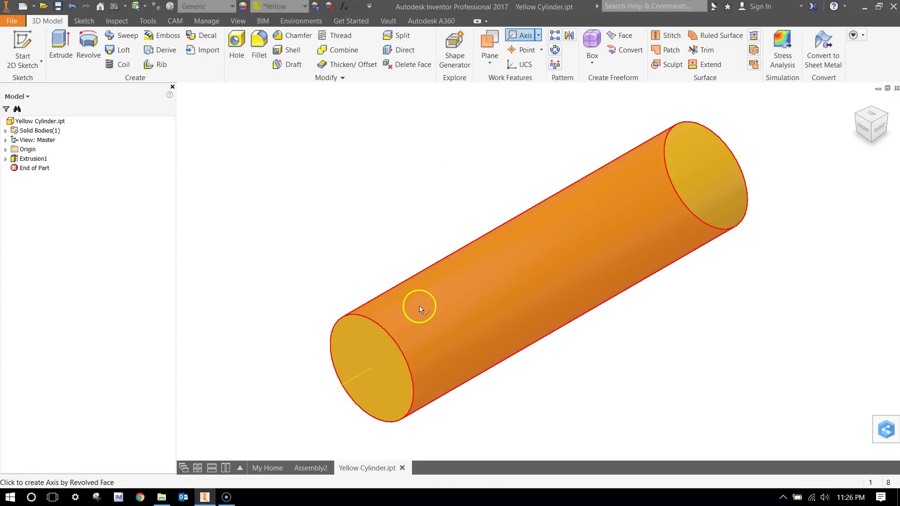
{"action": "key", "text": "Escape"}
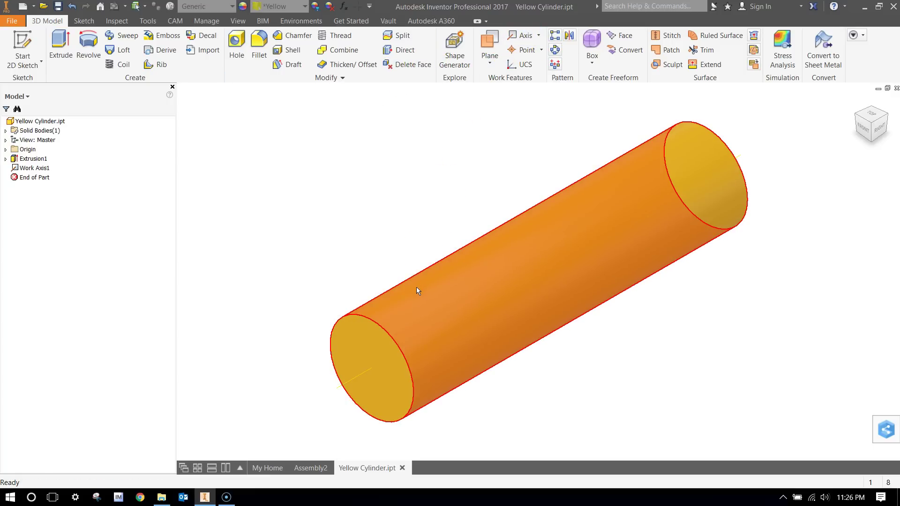
Step: Create a work plane through the cylinder's work axis at 90 degrees to the YZ plane, and close the part
{"action": "left_click", "coordinate": [487, 45]}
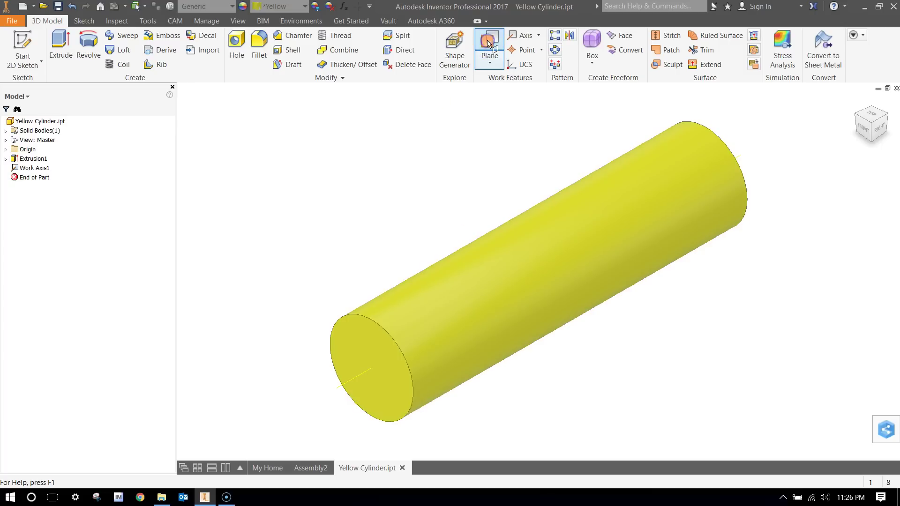
{"action": "left_click", "coordinate": [354, 379]}
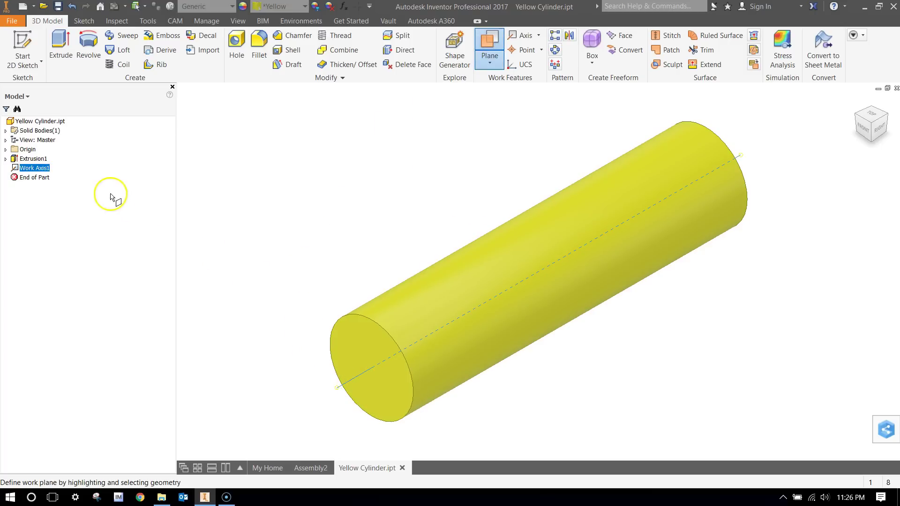
{"action": "left_click", "coordinate": [5, 149]}
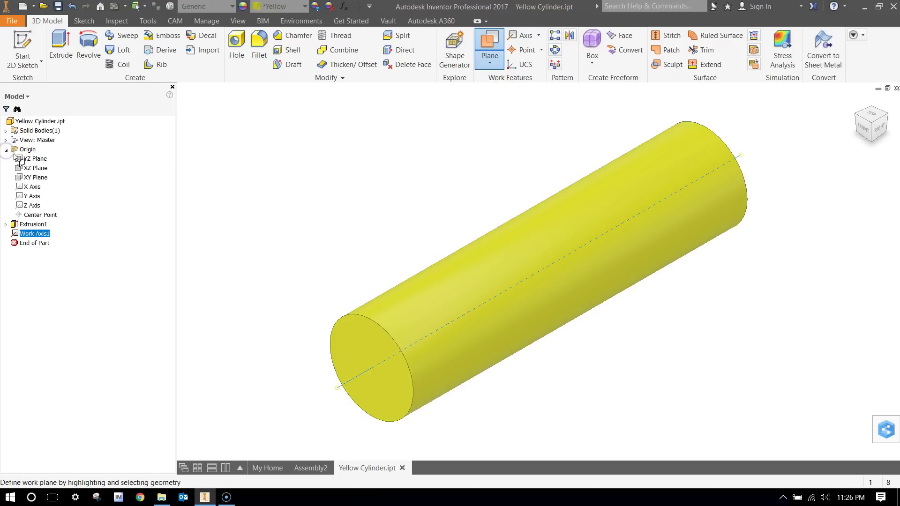
{"action": "left_click", "coordinate": [25, 159]}
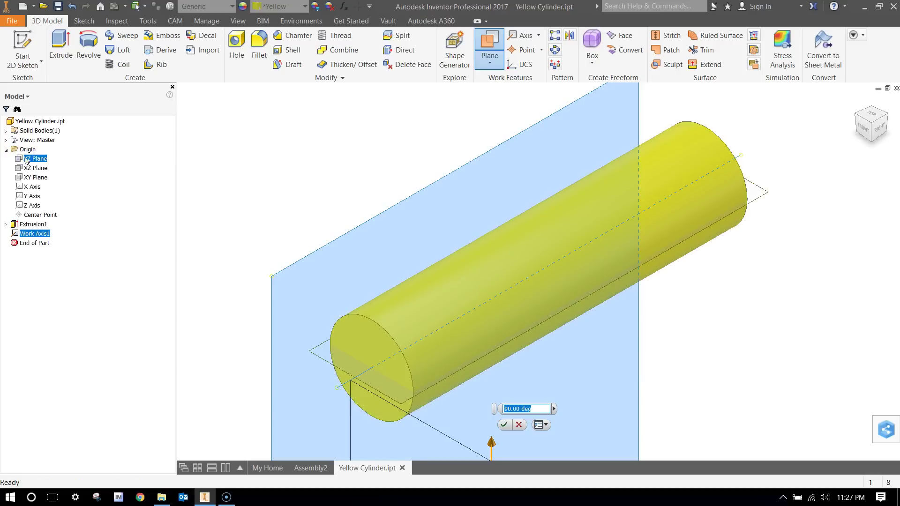
{"action": "left_click", "coordinate": [503, 425]}
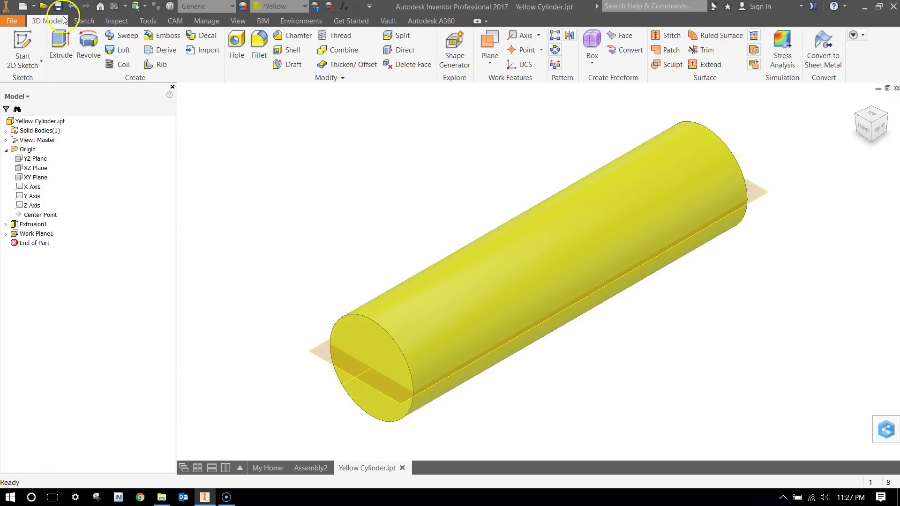
{"action": "left_click", "coordinate": [403, 468]}
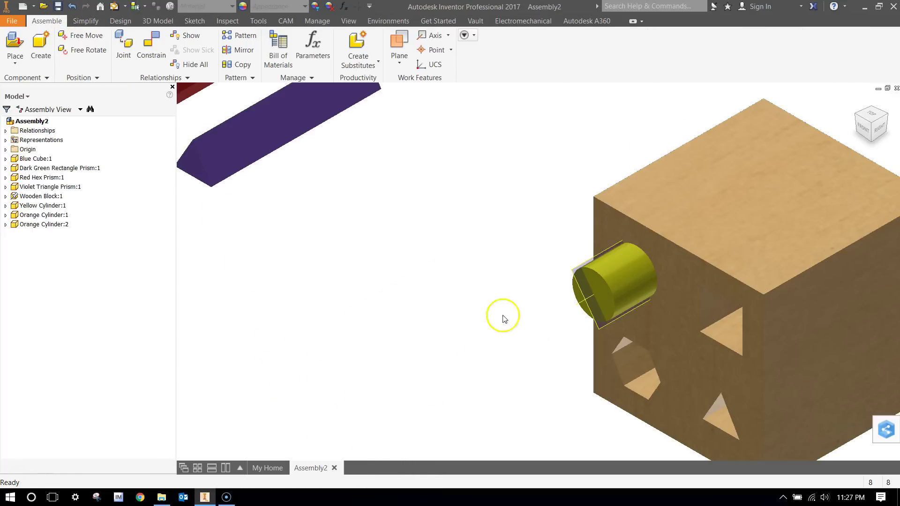
Step: Set up a directed Angle constraint between the yellow cylinder's work plane and the wooden block's top face
{"action": "left_click", "coordinate": [581, 280]}
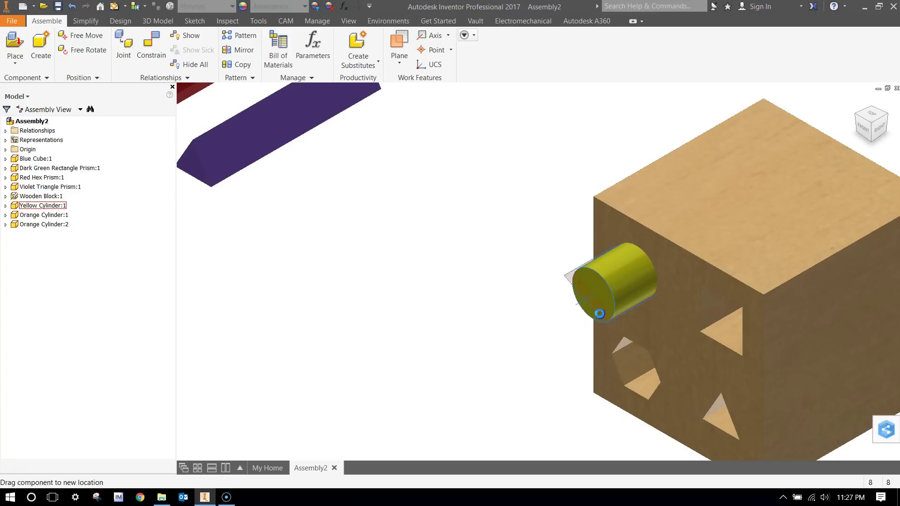
{"action": "left_click", "coordinate": [596, 282]}
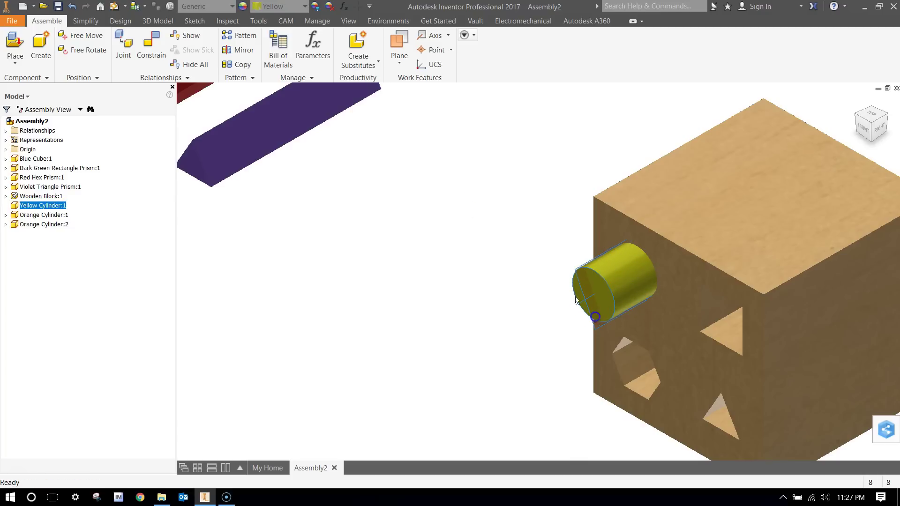
{"action": "left_click", "coordinate": [151, 43]}
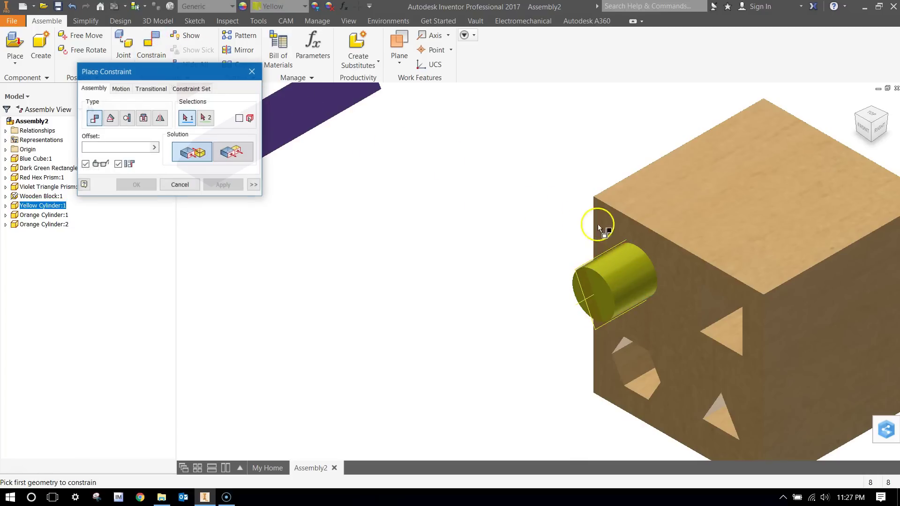
{"action": "left_click", "coordinate": [579, 280]}
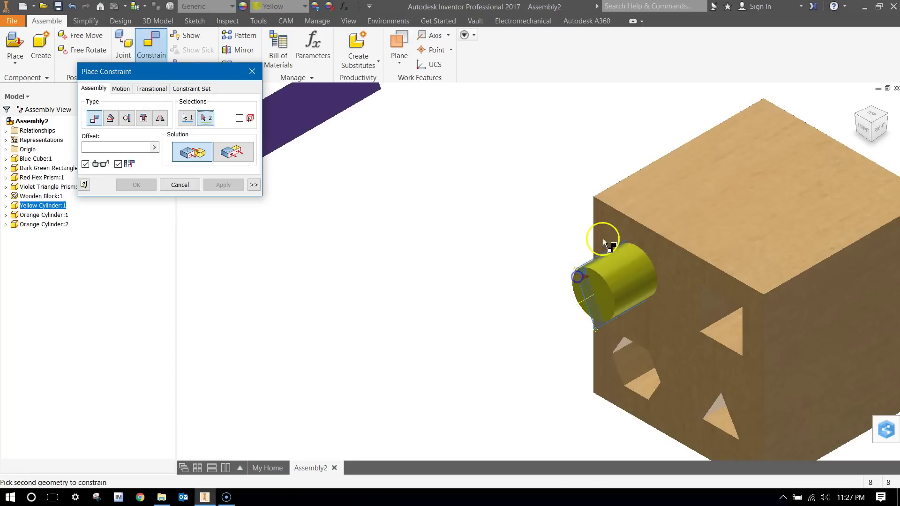
{"action": "left_click", "coordinate": [613, 197]}
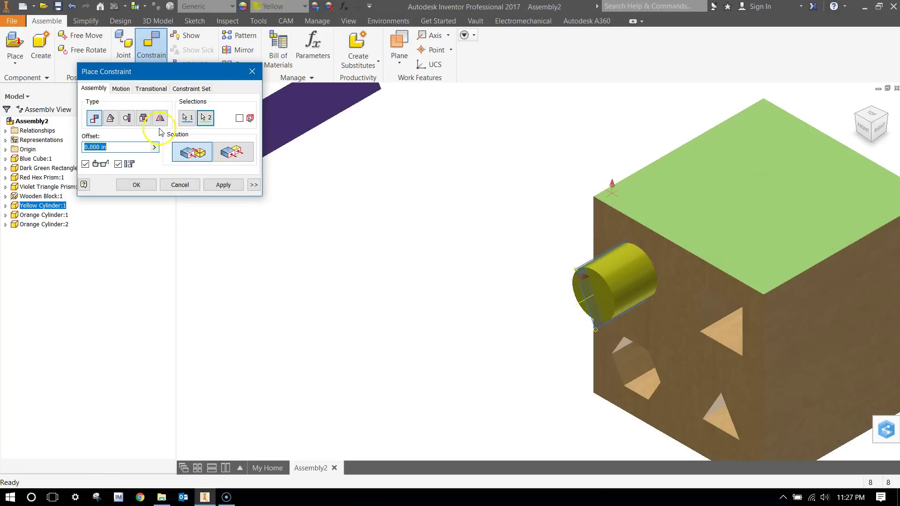
{"action": "left_click", "coordinate": [111, 118]}
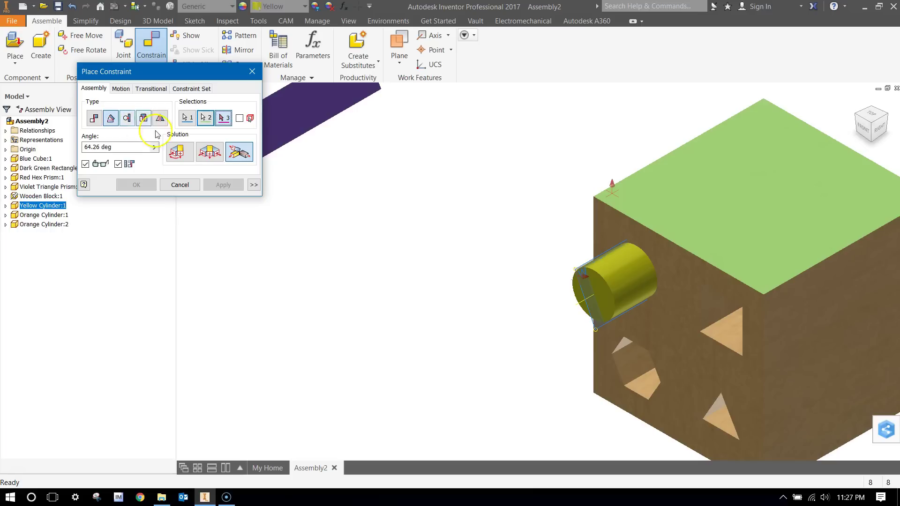
{"action": "left_click", "coordinate": [179, 151]}
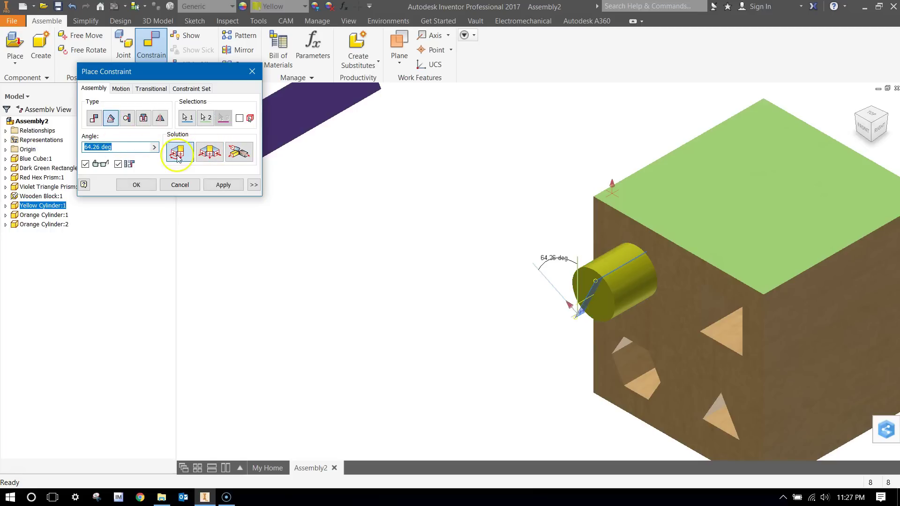
Step: Try 100 and 1007000 degrees as the constraint angle, and clear the value
{"action": "type", "text": "100"}
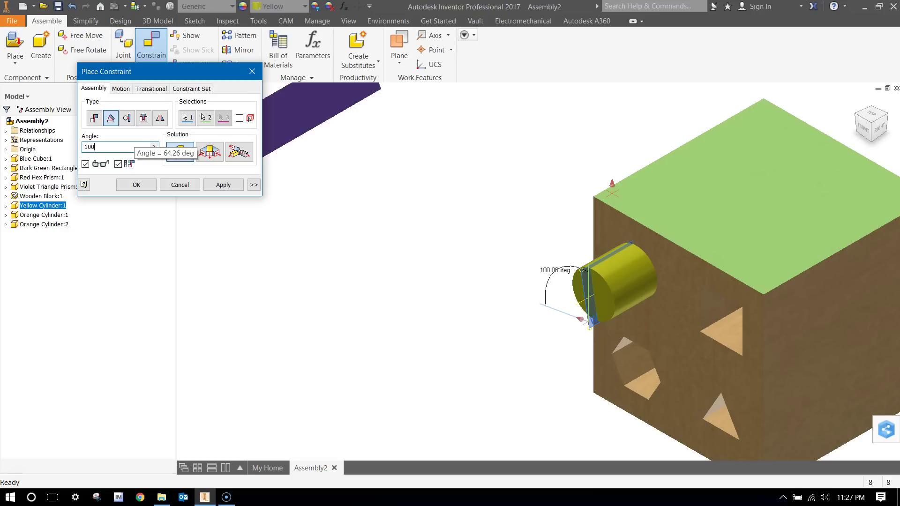
{"action": "type", "text": "7000"}
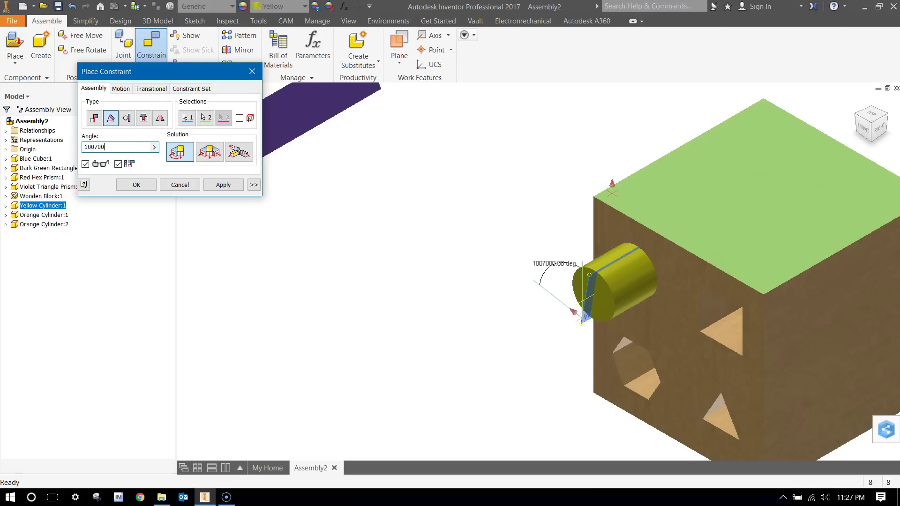
{"action": "key", "text": "BackSpace"}
{"action": "key", "text": "BackSpace"}
{"action": "key", "text": "BackSpace"}
{"action": "key", "text": "BackSpace"}
{"action": "key", "text": "BackSpace"}
{"action": "key", "text": "BackSpace"}
{"action": "key", "text": "BackSpace"}
Step: Set the constraint angle to -45 degrees and apply the constraint to the yellow cylinder
{"action": "type", "text": "45"}
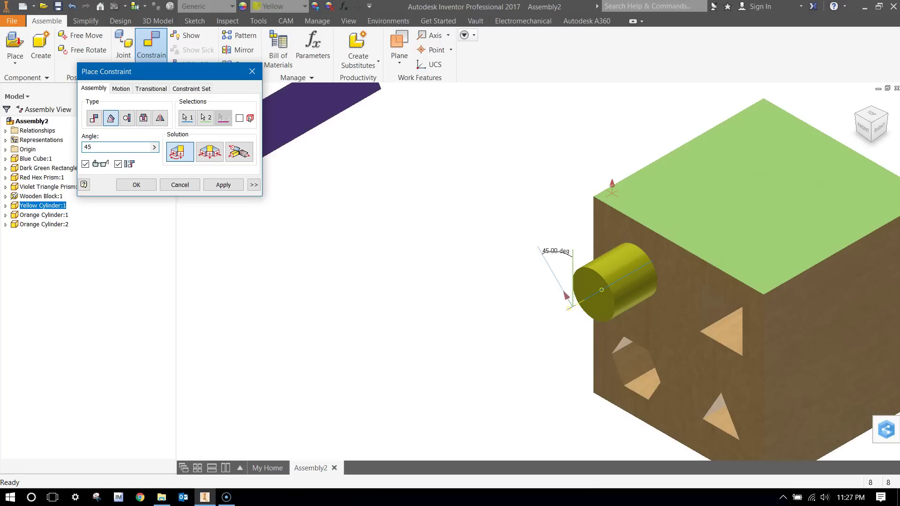
{"action": "key", "text": "Home"}
{"action": "type", "text": "-"}
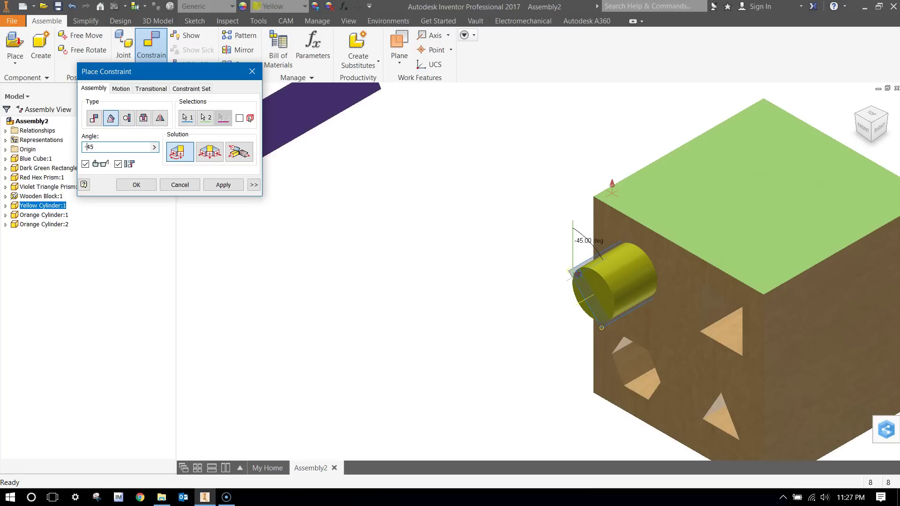
{"action": "left_click", "coordinate": [136, 186]}
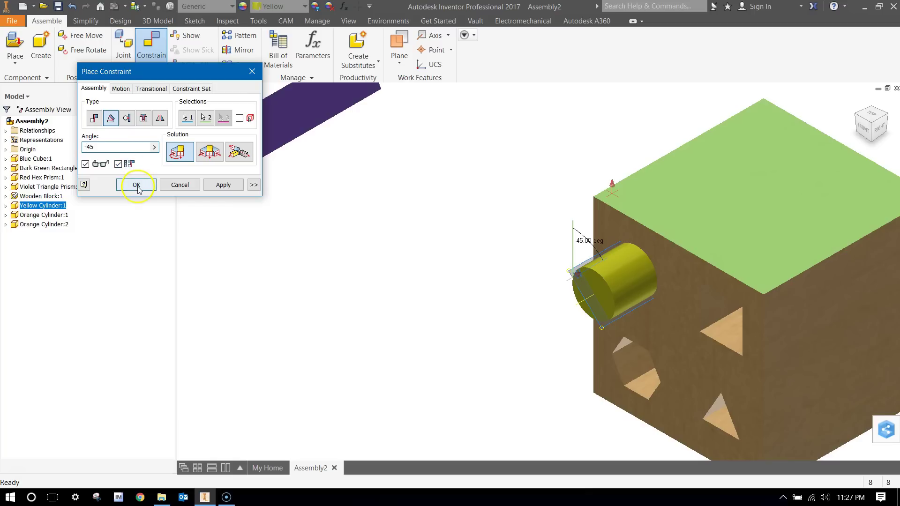
Step: Move the two orange cylinders apart in the empty space behind the wooden block
{"action": "scroll", "coordinate": [385, 319], "scroll_direction": "up", "scroll_amount": 4}
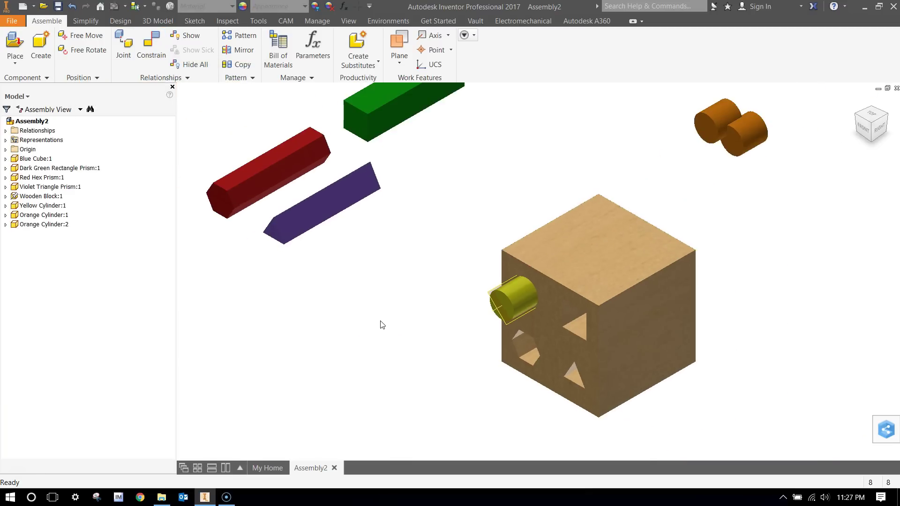
{"action": "scroll", "coordinate": [731, 126], "scroll_direction": "down", "scroll_amount": 5}
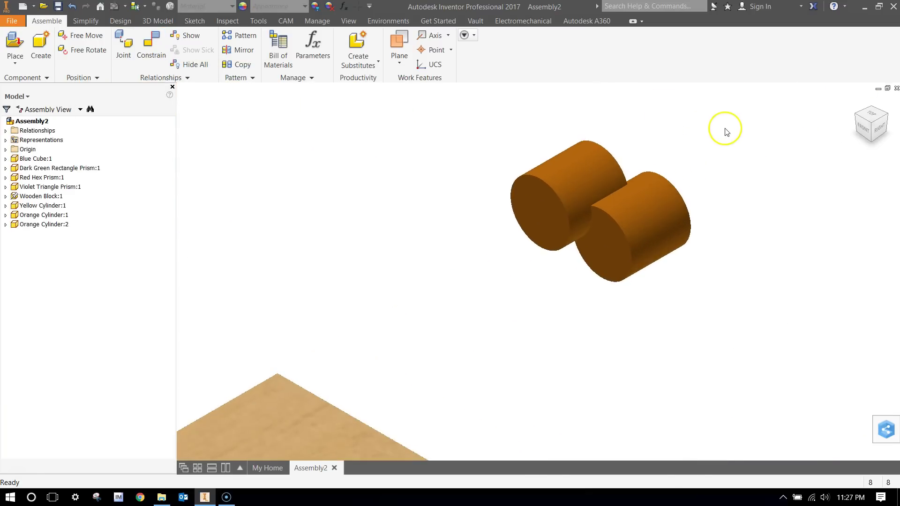
{"action": "left_click_drag", "start_coordinate": [578, 183], "coordinate": [496, 185]}
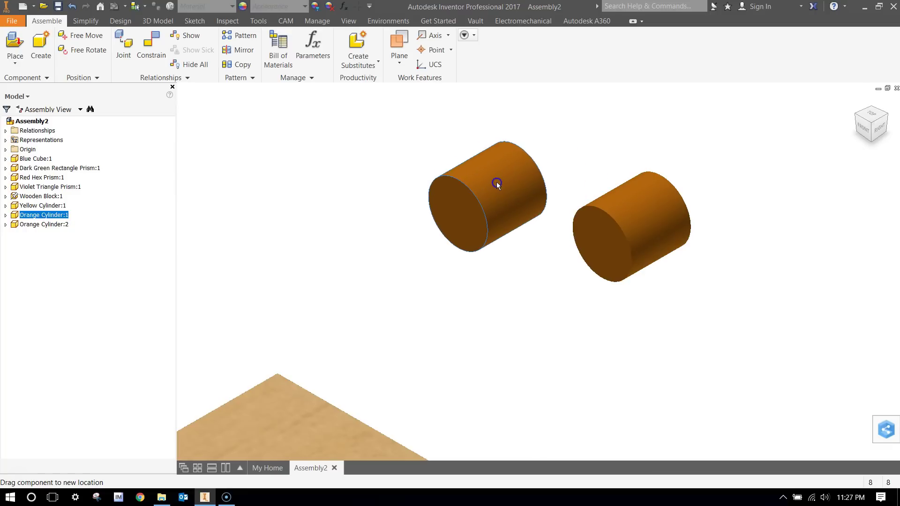
{"action": "left_click_drag", "start_coordinate": [625, 210], "coordinate": [603, 240]}
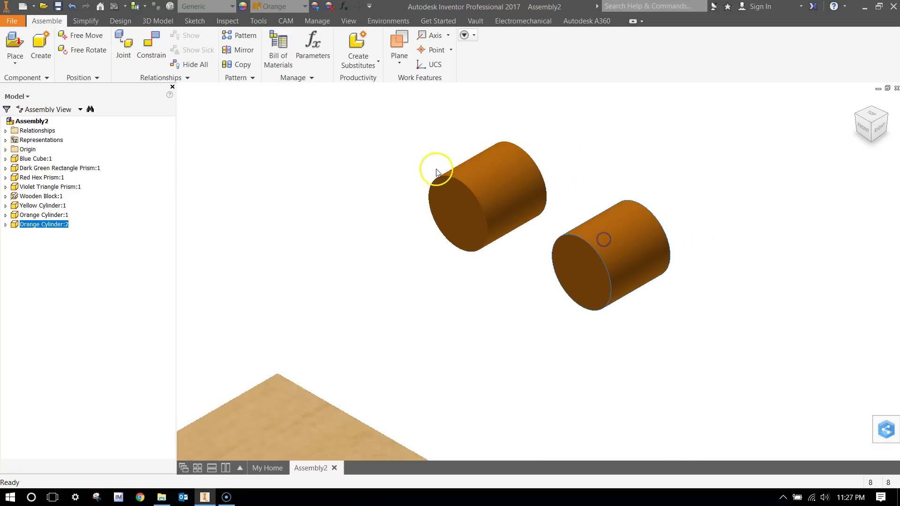
Step: Open the first orange cylinder's part file and create a work axis through its cylindrical face
{"action": "left_click", "coordinate": [490, 191]}
{"action": "right_click", "coordinate": [491, 190]}
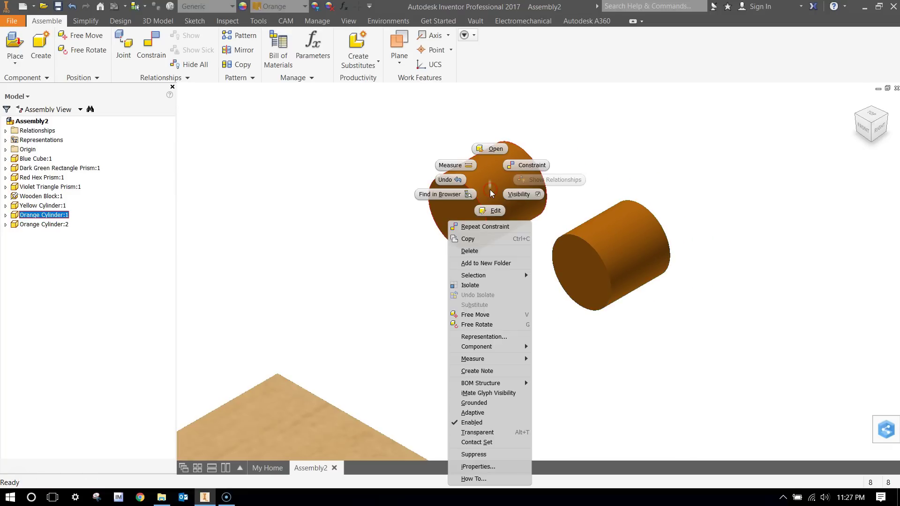
{"action": "left_click", "coordinate": [490, 146]}
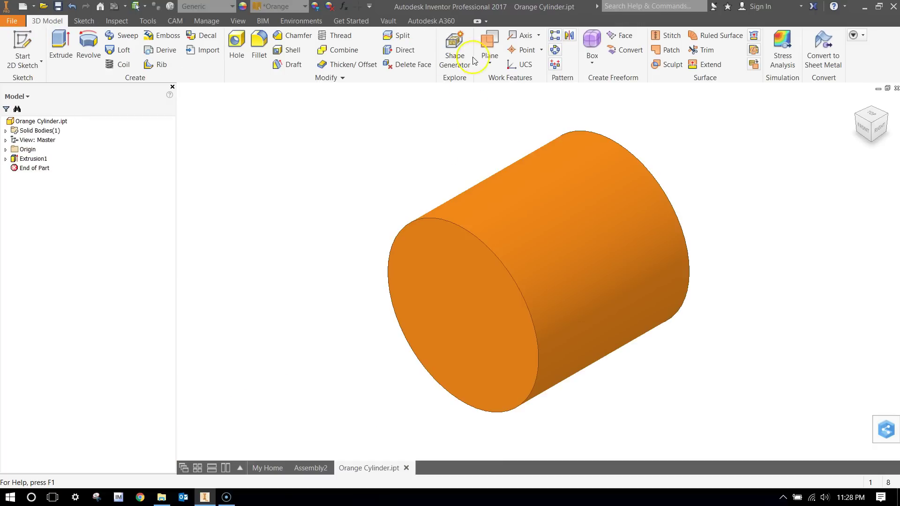
{"action": "left_click", "coordinate": [521, 35]}
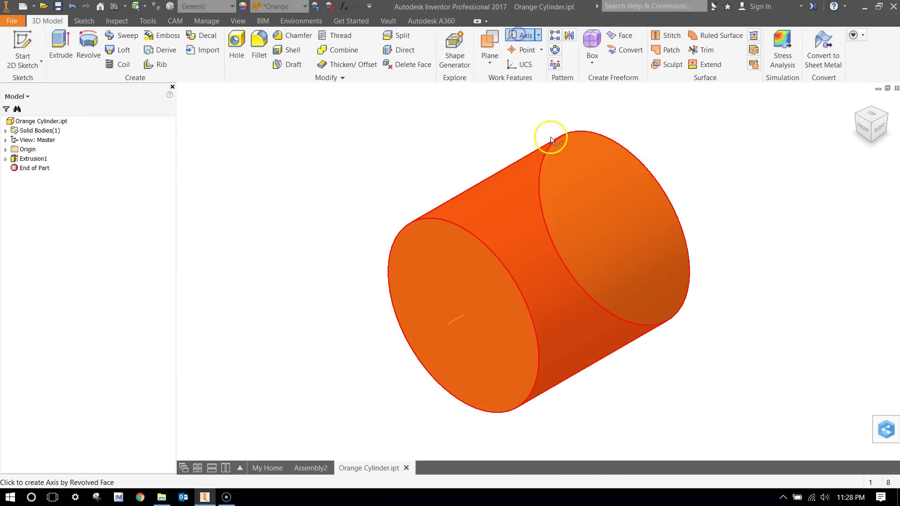
{"action": "left_click", "coordinate": [573, 198]}
Step: Create a work plane through the orange cylinder's work axis at 90 degrees to the YZ plane, and close the part file
{"action": "left_click", "coordinate": [489, 45]}
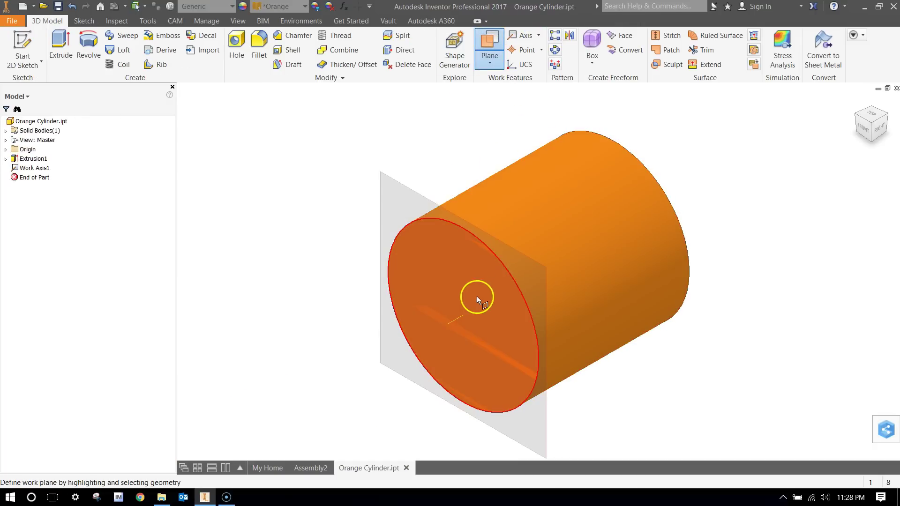
{"action": "left_click", "coordinate": [459, 316]}
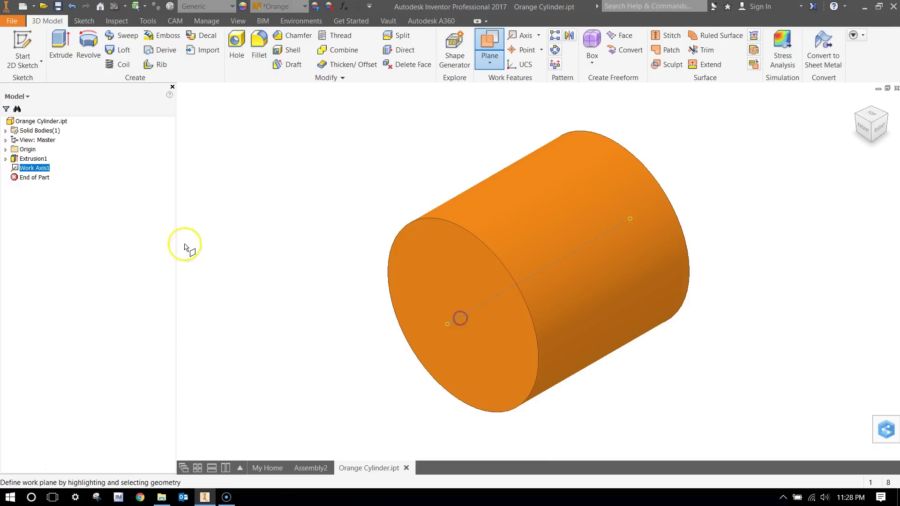
{"action": "left_click", "coordinate": [5, 150]}
{"action": "left_click", "coordinate": [26, 160]}
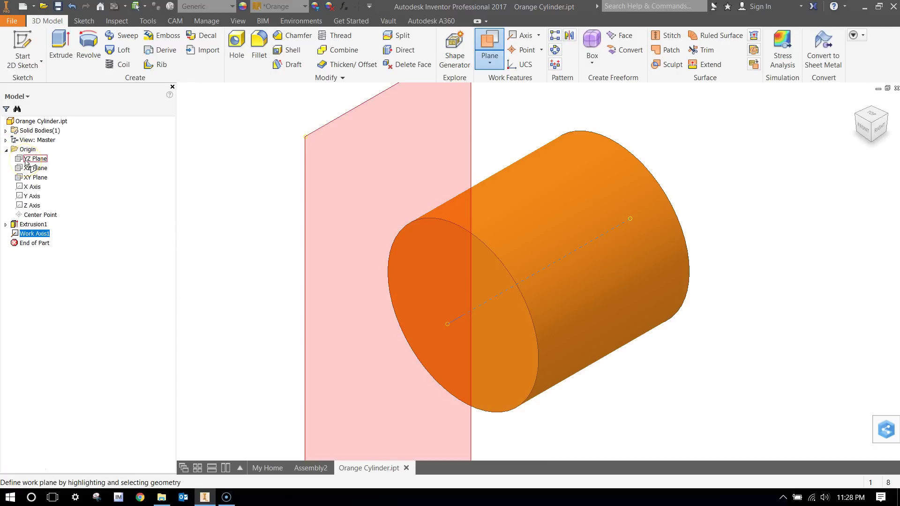
{"action": "left_click", "coordinate": [26, 159]}
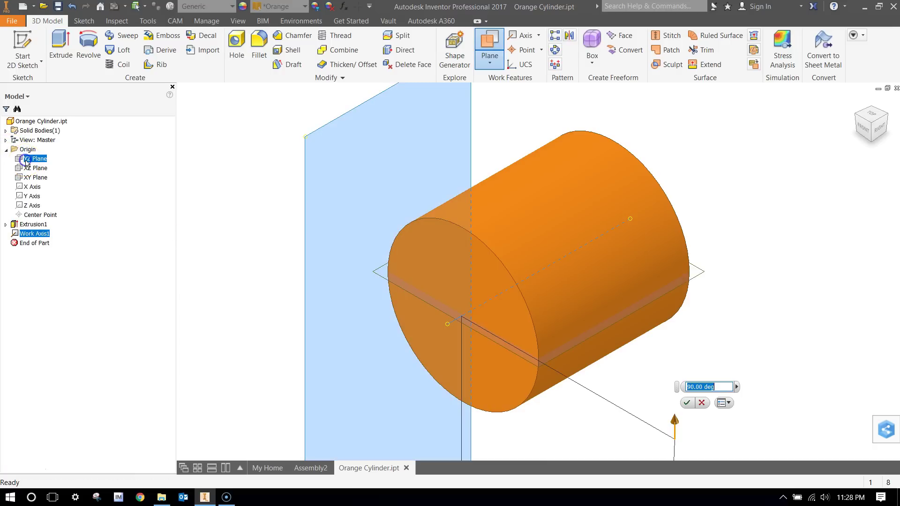
{"action": "left_click", "coordinate": [685, 402]}
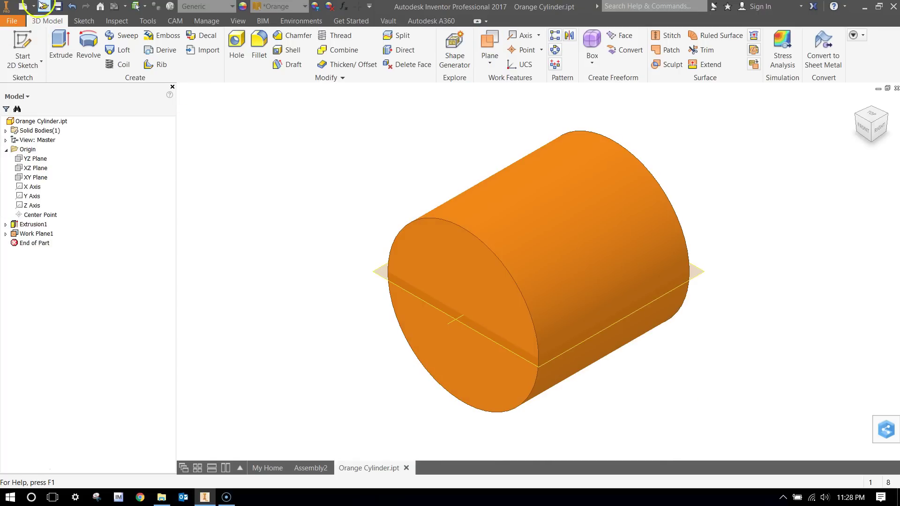
{"action": "left_click", "coordinate": [406, 468]}
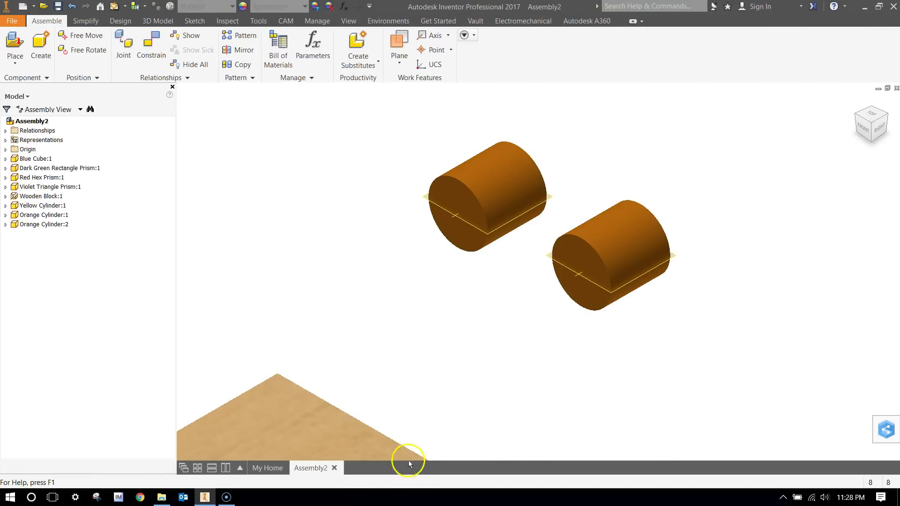
Step: Reposition the two orange cylinders behind the wooden block and move the dark green prism in front of the block
{"action": "left_click_drag", "start_coordinate": [492, 192], "coordinate": [478, 166]}
{"action": "left_click_drag", "start_coordinate": [635, 244], "coordinate": [561, 229]}
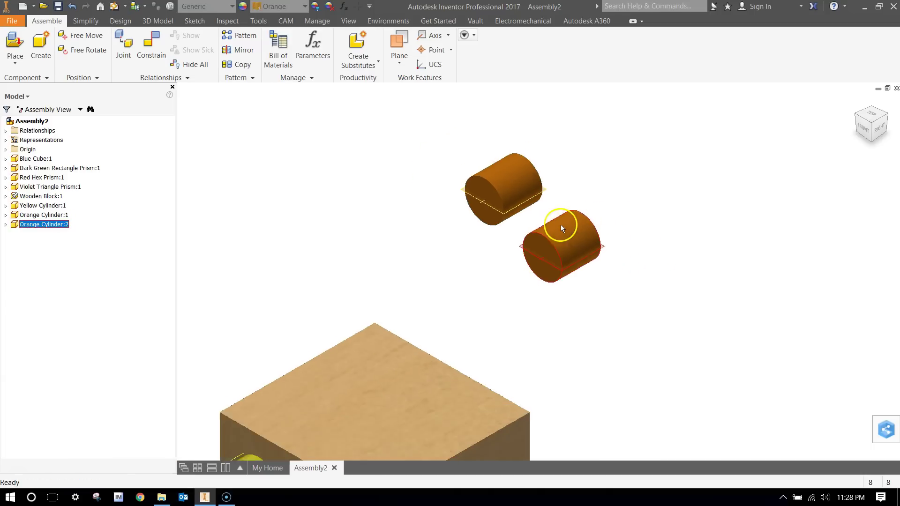
{"action": "scroll", "coordinate": [561, 223], "scroll_direction": "up", "scroll_amount": 5}
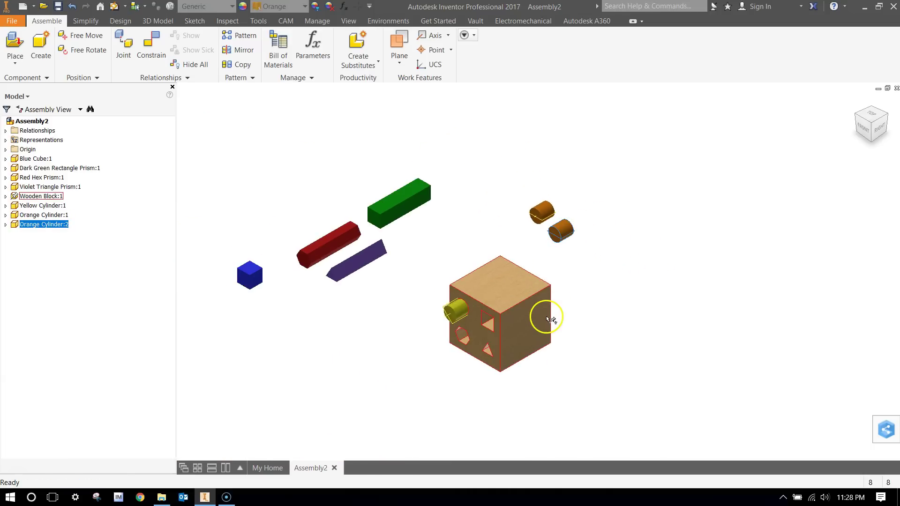
{"action": "scroll", "coordinate": [548, 319], "scroll_direction": "down", "scroll_amount": 2}
{"action": "left_click_drag", "start_coordinate": [373, 147], "coordinate": [392, 365]}
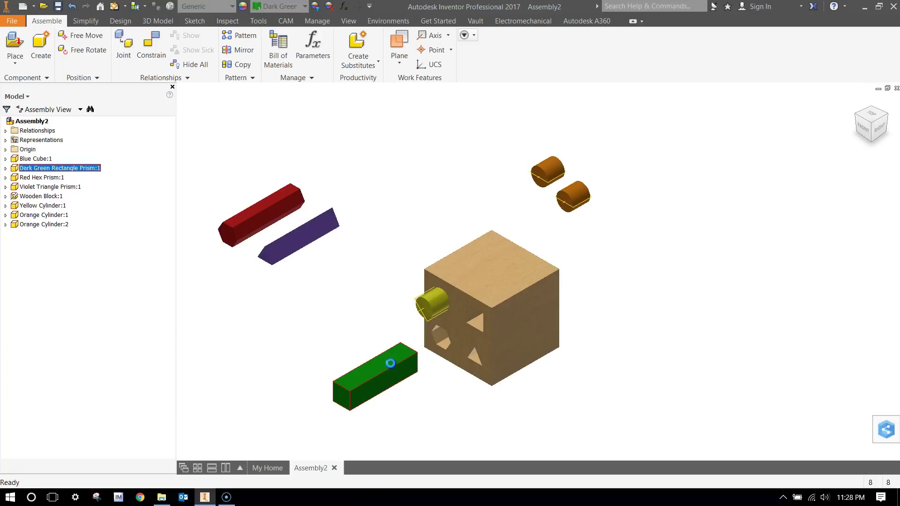
Step: Set up a Flush constraint between the dark green prism's front end face and the wooden block's front face
{"action": "left_click", "coordinate": [155, 51]}
{"action": "left_click", "coordinate": [222, 158]}
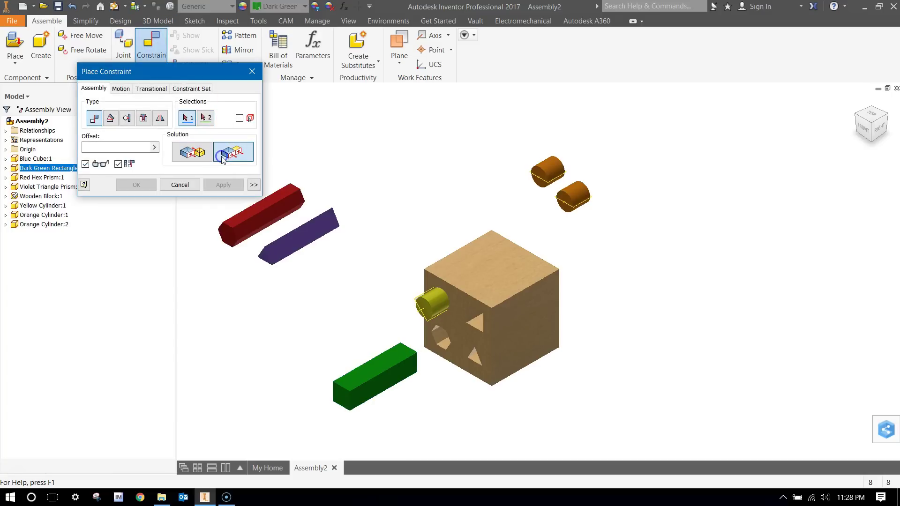
{"action": "left_click", "coordinate": [190, 152]}
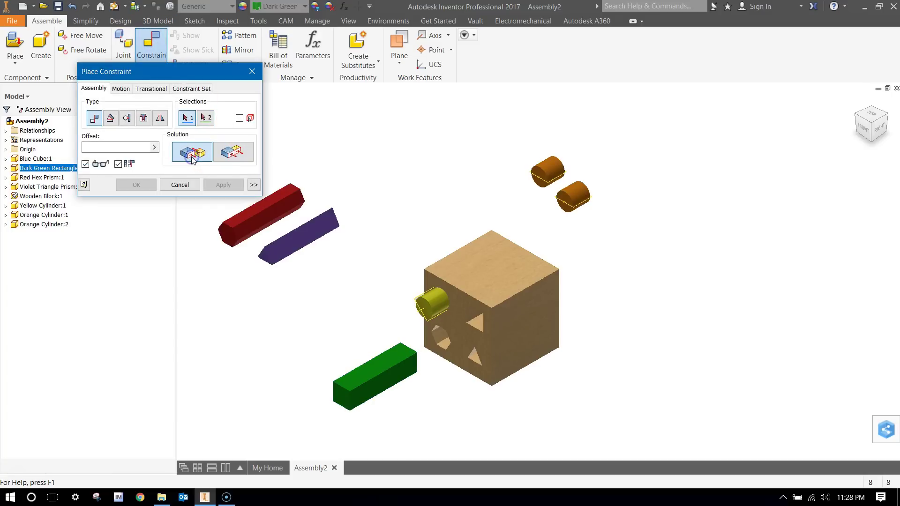
{"action": "left_click", "coordinate": [237, 154]}
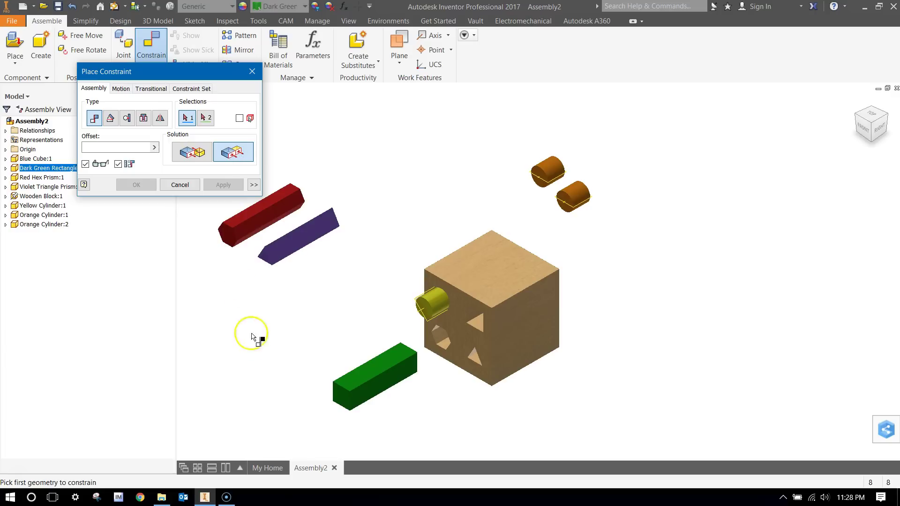
{"action": "scroll", "coordinate": [363, 406], "scroll_direction": "down", "scroll_amount": 3}
{"action": "left_click", "coordinate": [312, 378]}
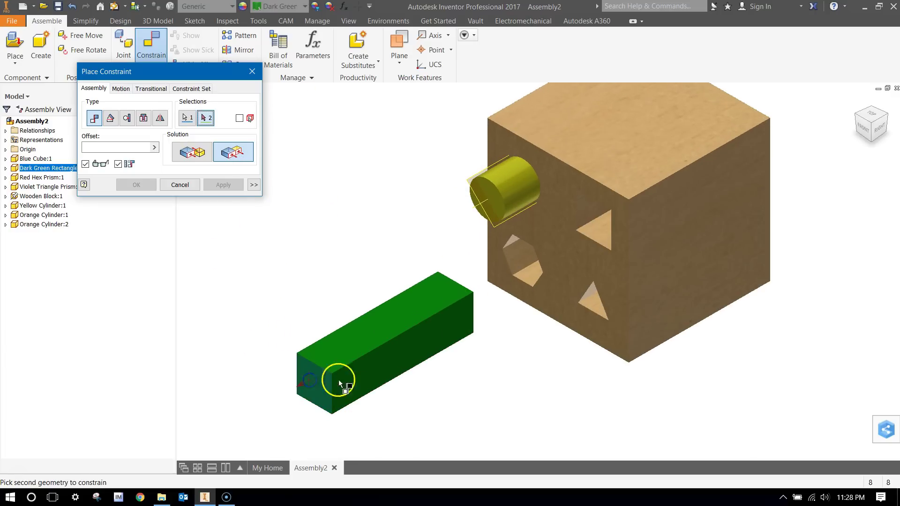
{"action": "left_click", "coordinate": [563, 195]}
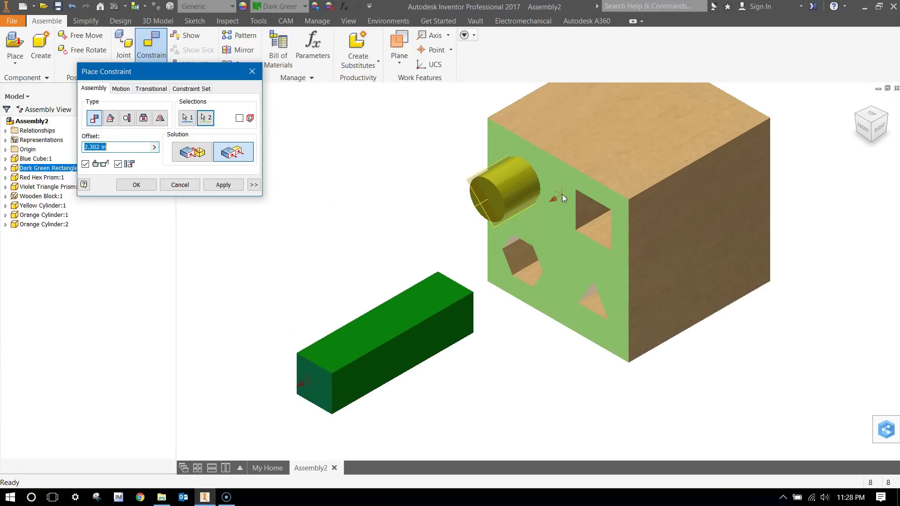
Step: Examine the constraint's face directions from the right side and switch the solution to Mate
{"action": "left_click_drag", "start_coordinate": [872, 126], "coordinate": [817, 116]}
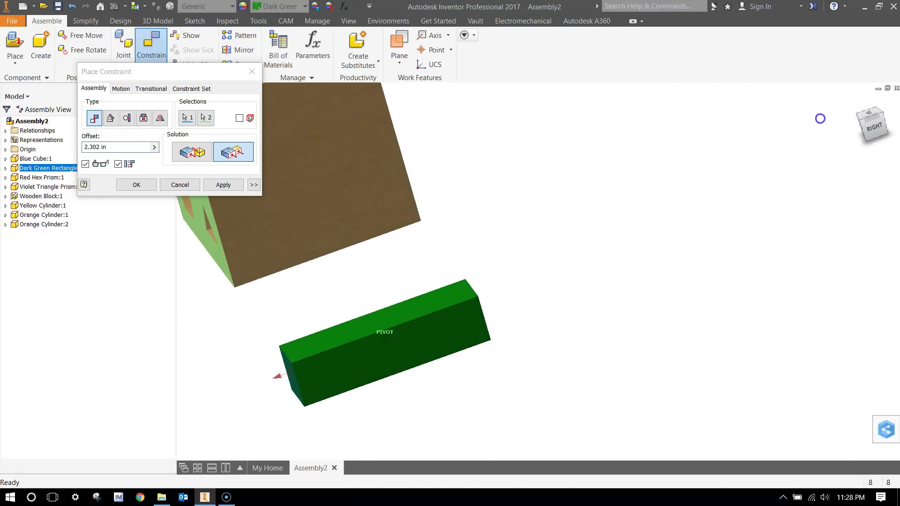
{"action": "scroll", "coordinate": [522, 205], "scroll_direction": "up", "scroll_amount": 4}
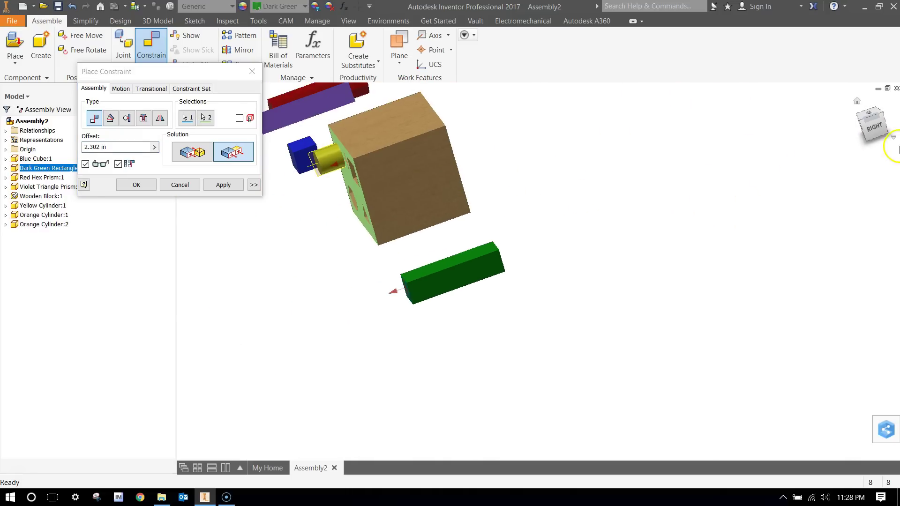
{"action": "left_click", "coordinate": [862, 134]}
{"action": "scroll", "coordinate": [418, 356], "scroll_direction": "up", "scroll_amount": 5}
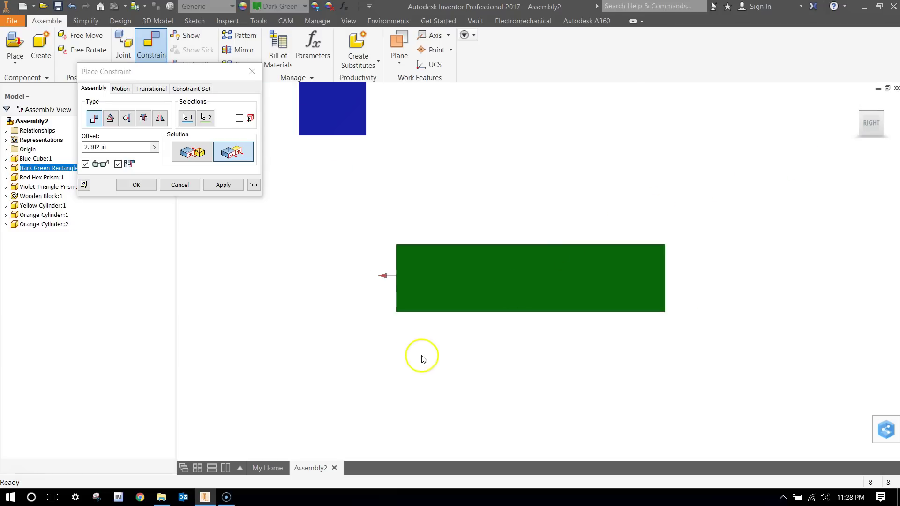
{"action": "scroll", "coordinate": [442, 342], "scroll_direction": "up", "scroll_amount": 1}
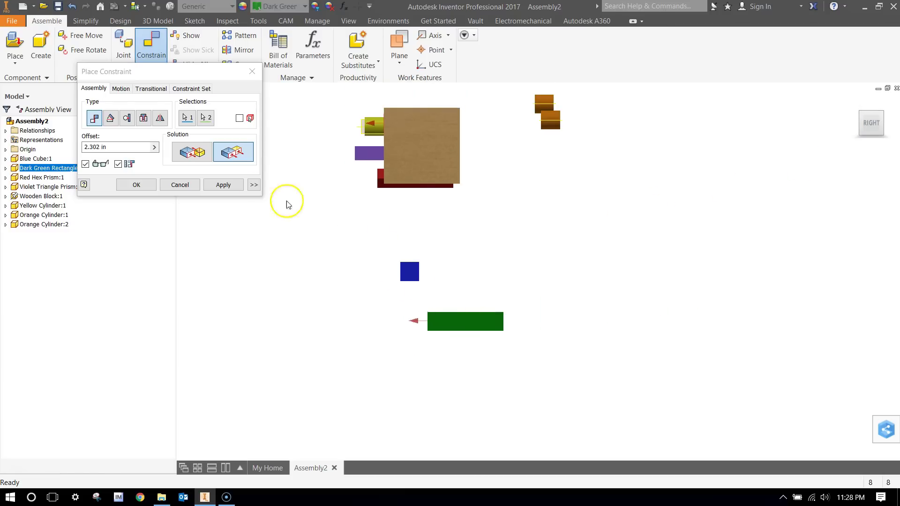
{"action": "left_click", "coordinate": [196, 157]}
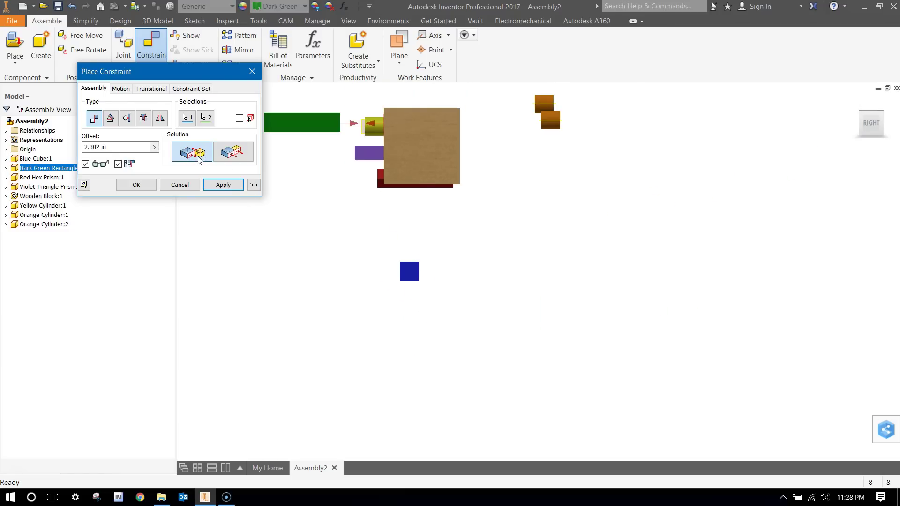
{"action": "left_click_drag", "start_coordinate": [874, 128], "coordinate": [180, 119]}
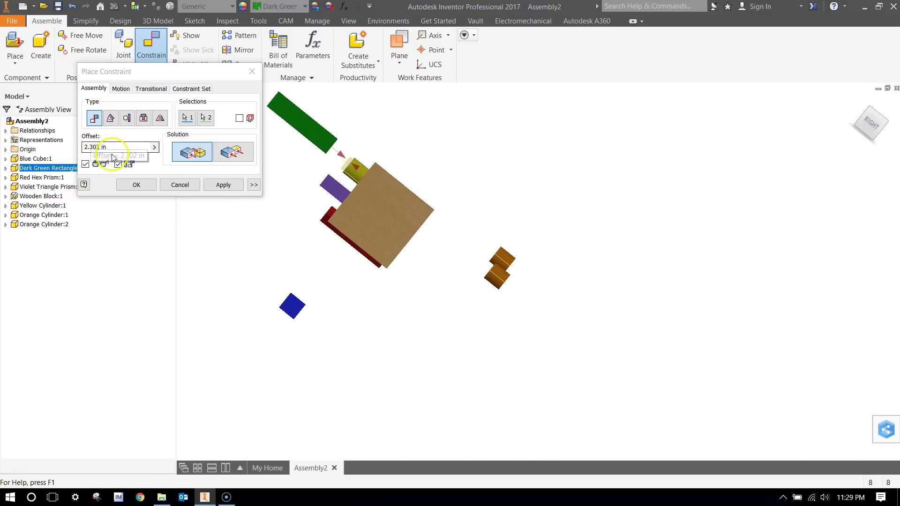
Step: Set the Mate constraint's offset between the prism and the block to 0
{"action": "left_click_drag", "start_coordinate": [96, 147], "coordinate": [106, 147]}
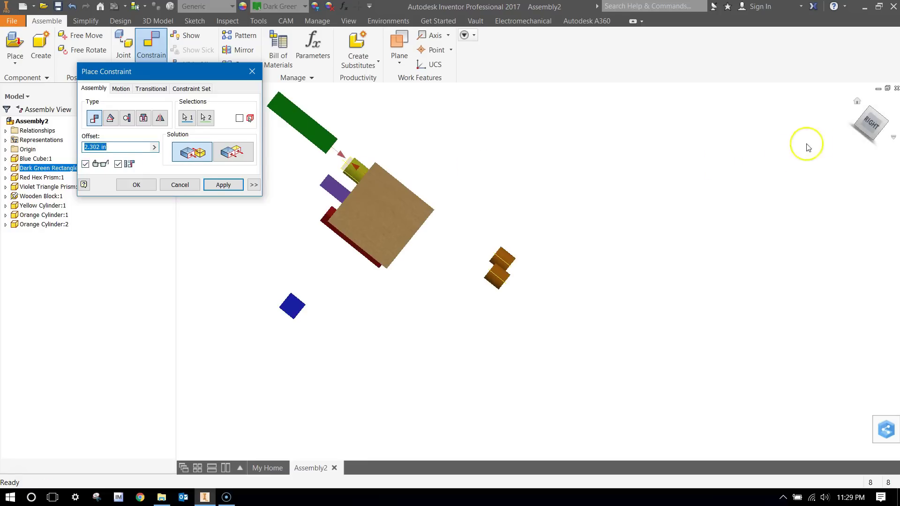
{"action": "left_click", "coordinate": [871, 122]}
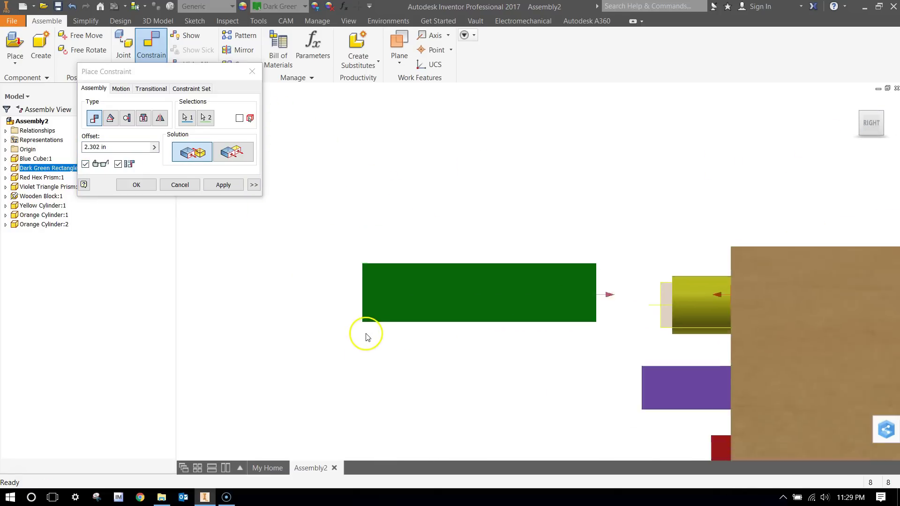
{"action": "left_click", "coordinate": [122, 148]}
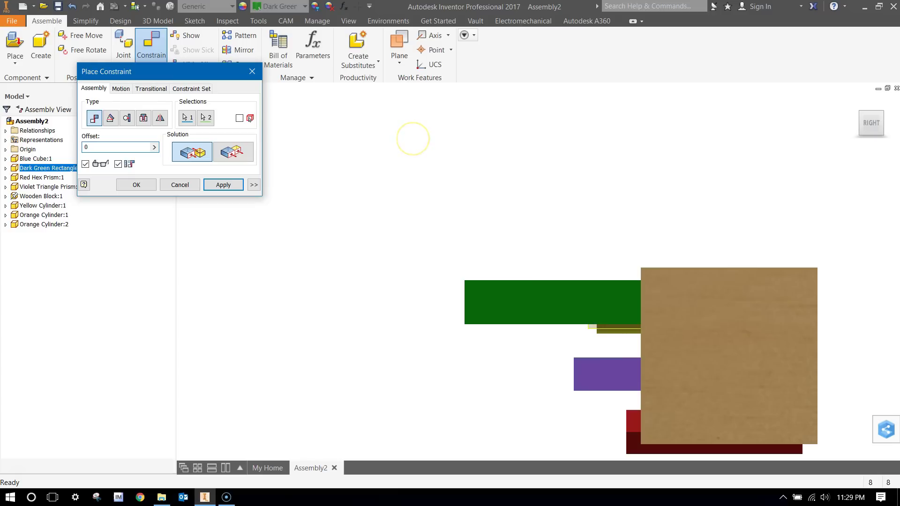
Step: Compare the Flush and Mate solutions for the dark green prism in the isometric view
{"action": "left_click", "coordinate": [862, 118]}
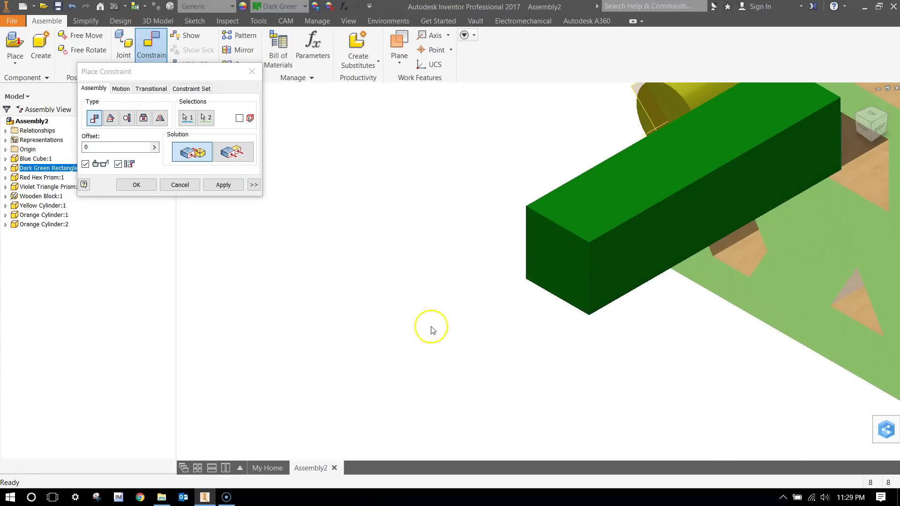
{"action": "scroll", "coordinate": [369, 311], "scroll_direction": "up", "scroll_amount": 3}
{"action": "scroll", "coordinate": [490, 243], "scroll_direction": "down", "scroll_amount": 4}
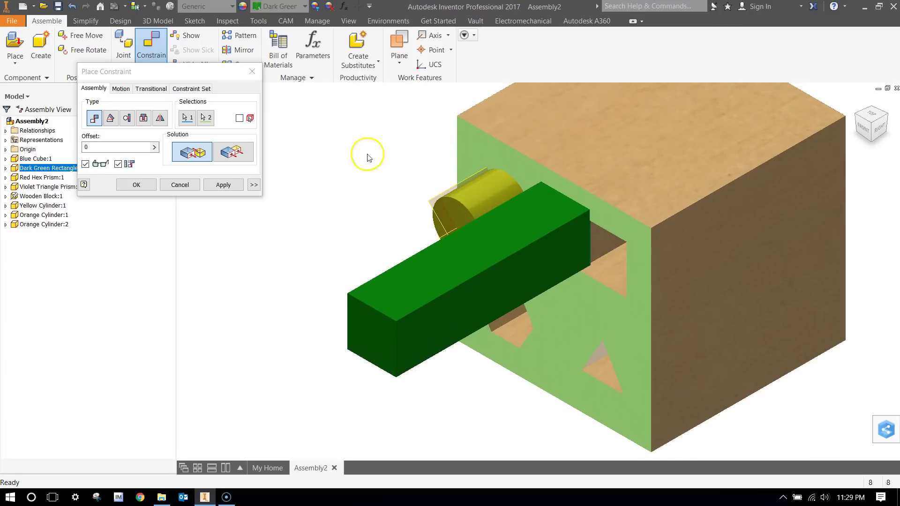
{"action": "left_click", "coordinate": [242, 162]}
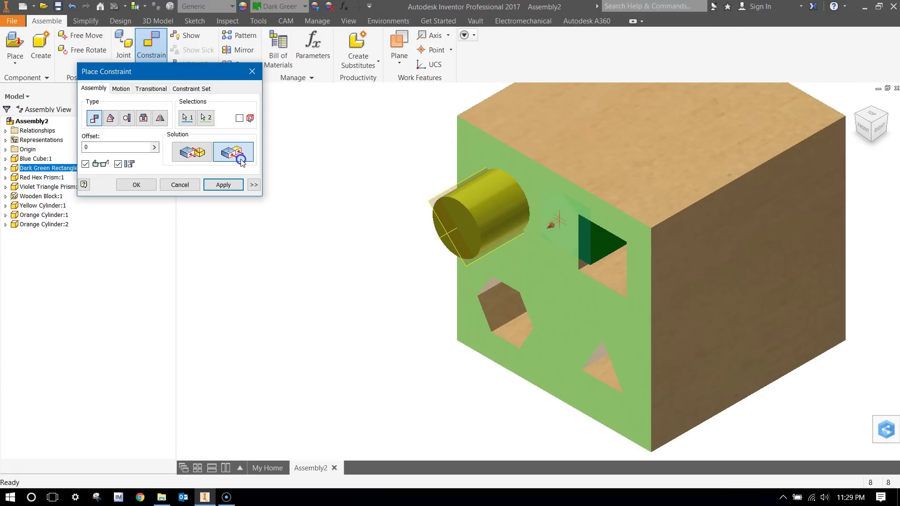
{"action": "left_click", "coordinate": [183, 159]}
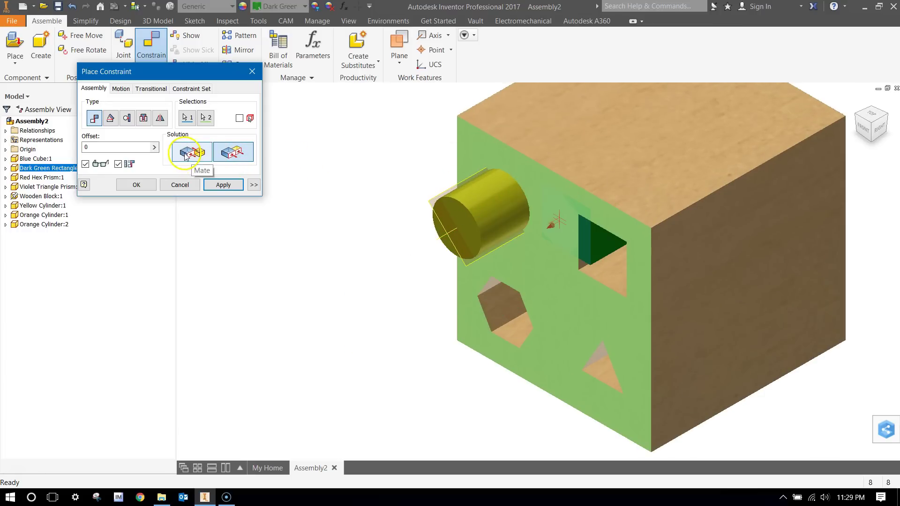
{"action": "left_click", "coordinate": [231, 153]}
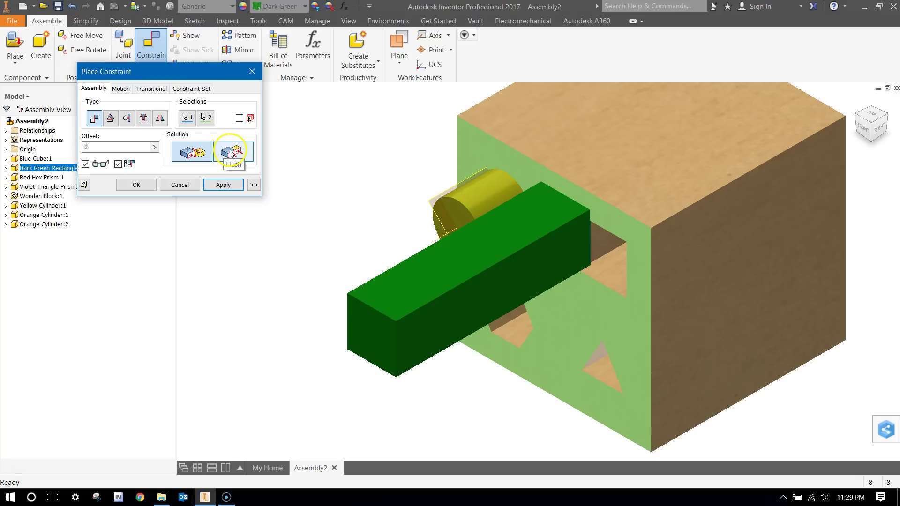
Step: Try Flush offsets of 1 and -1 between the prism and the block, and cancel the constraint
{"action": "left_click", "coordinate": [84, 149]}
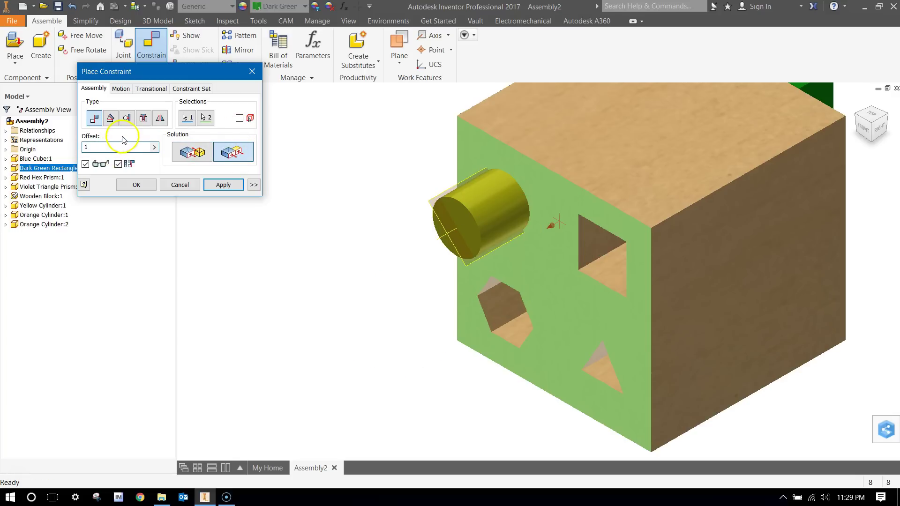
{"action": "scroll", "coordinate": [356, 281], "scroll_direction": "down", "scroll_amount": 3}
{"action": "left_click", "coordinate": [83, 147]}
{"action": "type", "text": "-"}
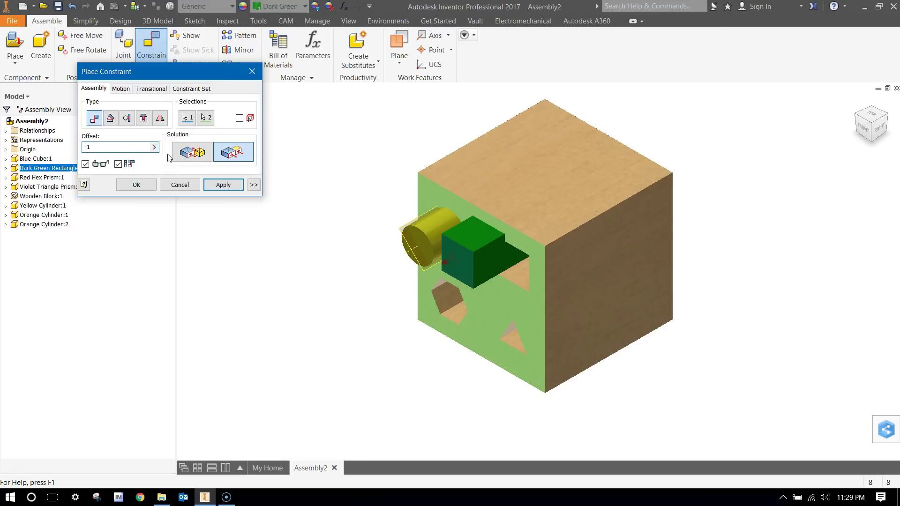
{"action": "left_click", "coordinate": [179, 184]}
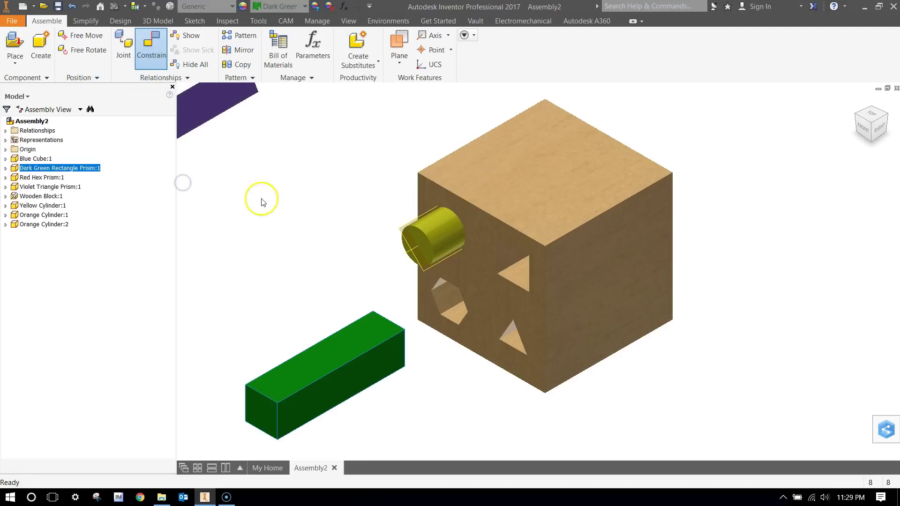
Step: Move the dark green prism clear of the block and select its front end face and the square hole's inner end face for a constraint
{"action": "left_click_drag", "start_coordinate": [341, 376], "coordinate": [302, 308]}
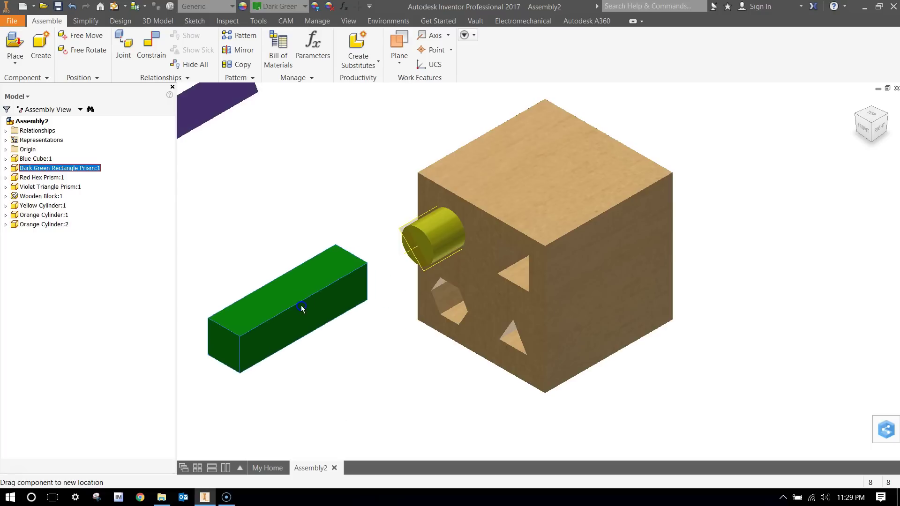
{"action": "left_click", "coordinate": [156, 48]}
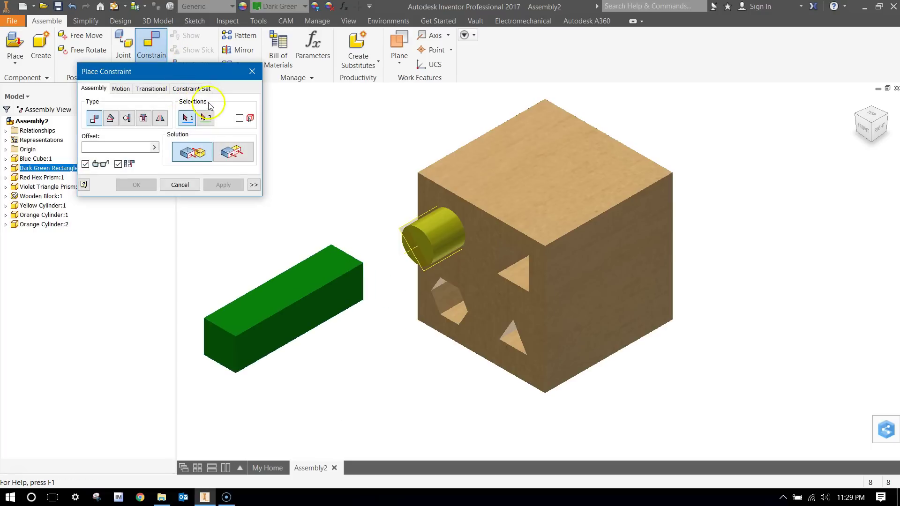
{"action": "left_click", "coordinate": [201, 156]}
{"action": "left_click", "coordinate": [226, 347]}
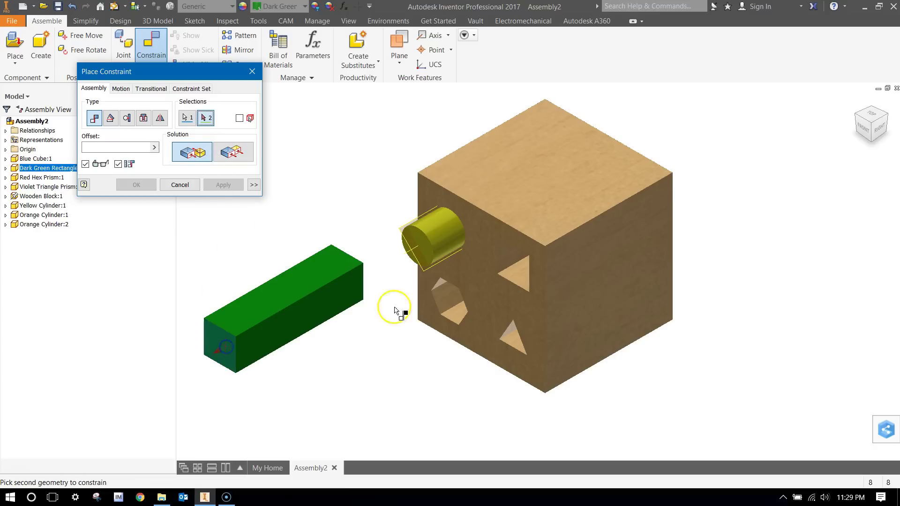
{"action": "left_click", "coordinate": [881, 125]}
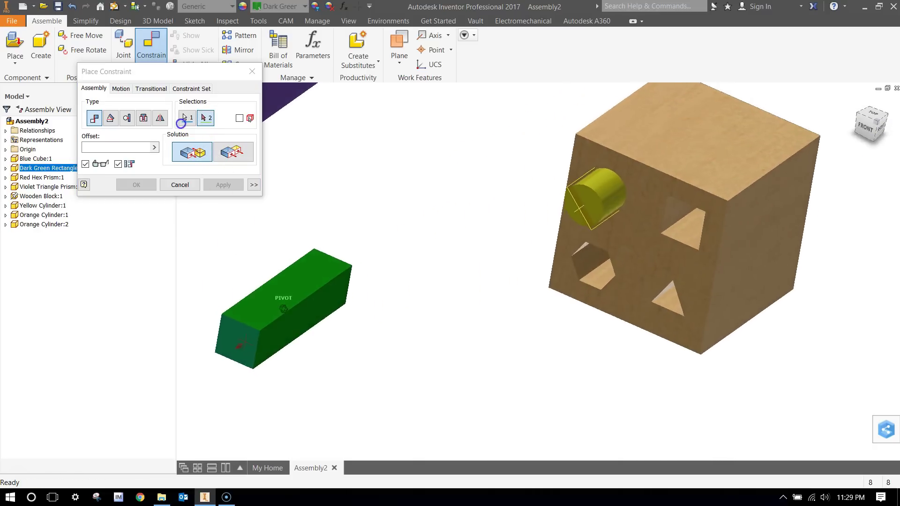
{"action": "scroll", "coordinate": [558, 331], "scroll_direction": "up", "scroll_amount": 3}
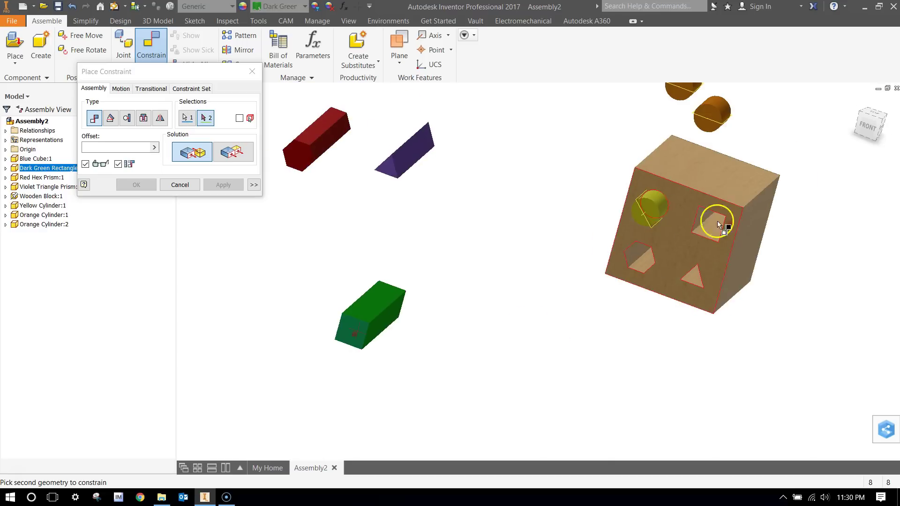
{"action": "left_click", "coordinate": [870, 129]}
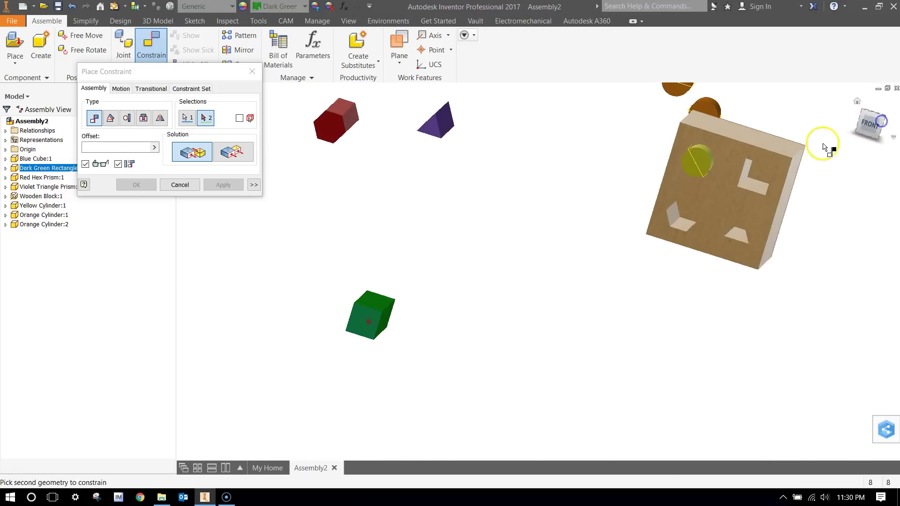
{"action": "left_click", "coordinate": [761, 176]}
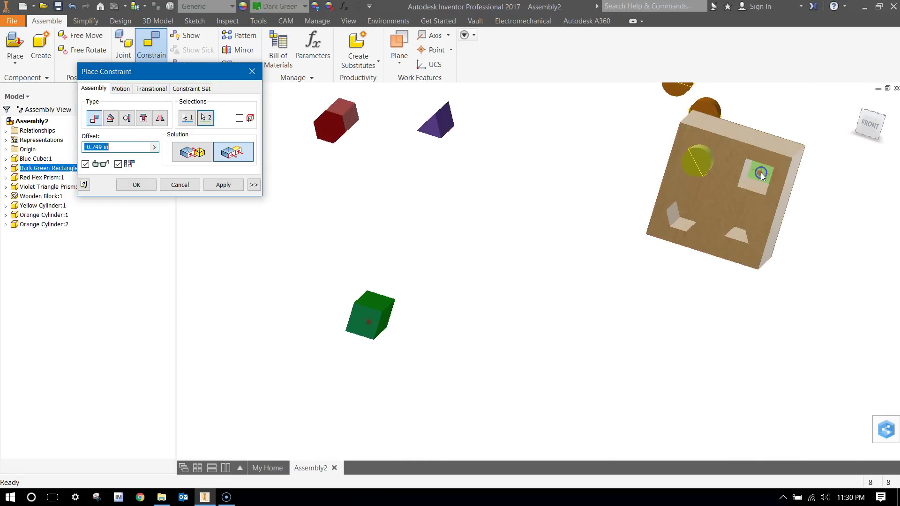
Step: Set the constraint between the prism's end and the square hole's inner end face to Mate with offset 0 and accept it
{"action": "left_click", "coordinate": [857, 101]}
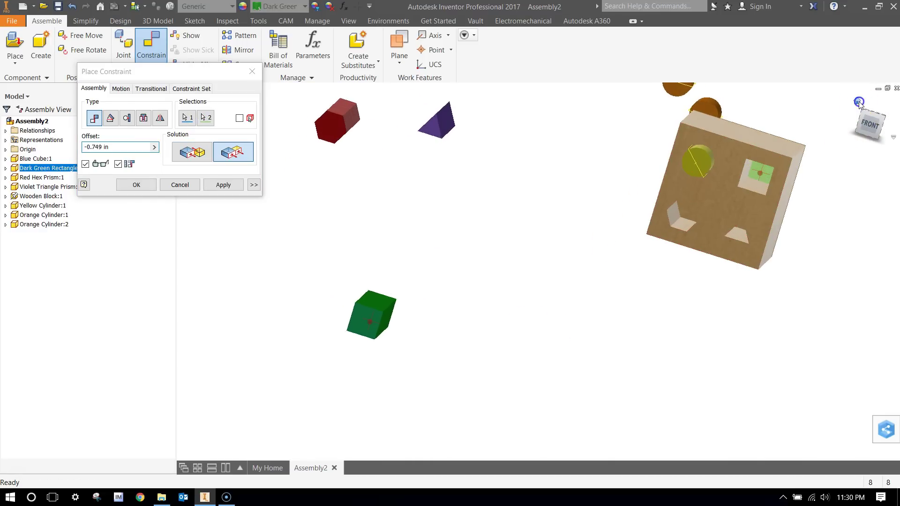
{"action": "scroll", "coordinate": [636, 295], "scroll_direction": "down", "scroll_amount": 1}
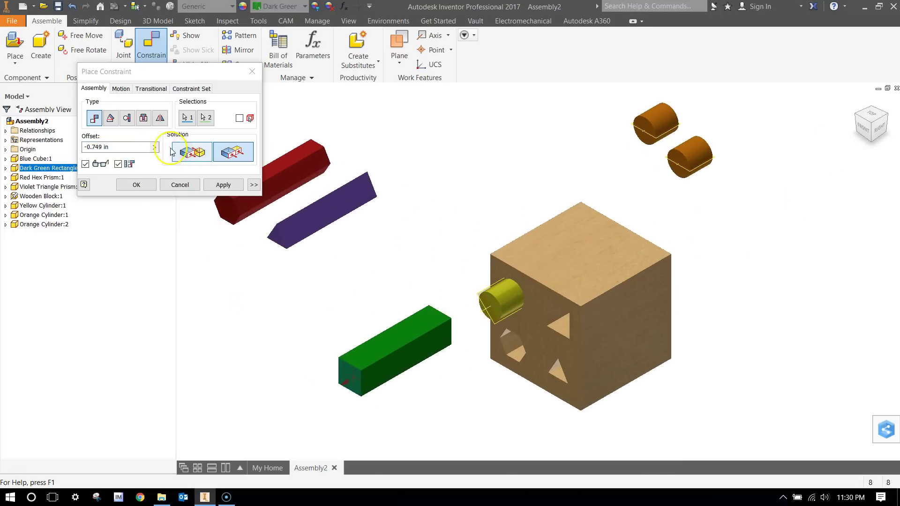
{"action": "left_click", "coordinate": [189, 154]}
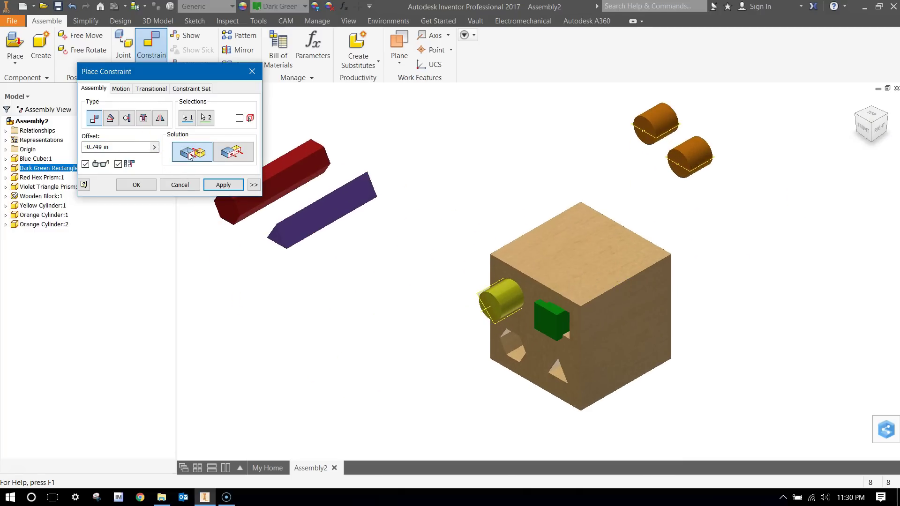
{"action": "left_click", "coordinate": [118, 147]}
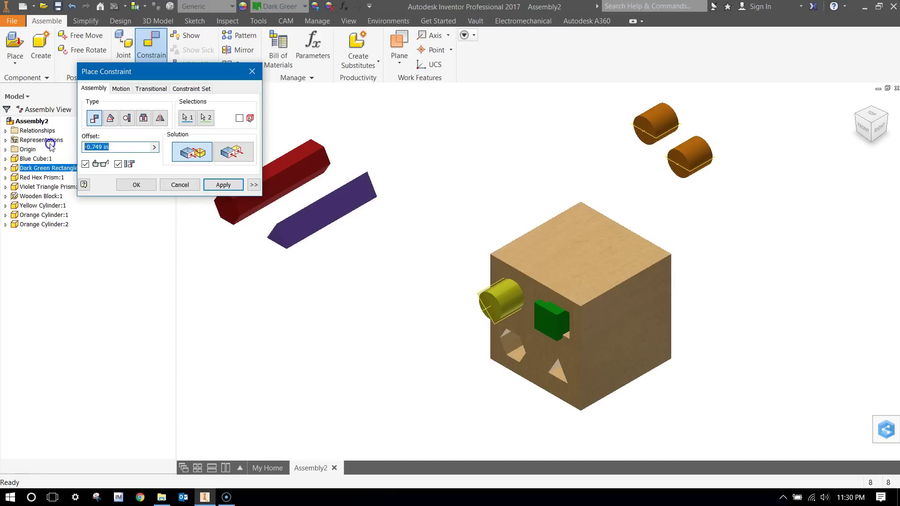
{"action": "type", "text": "0"}
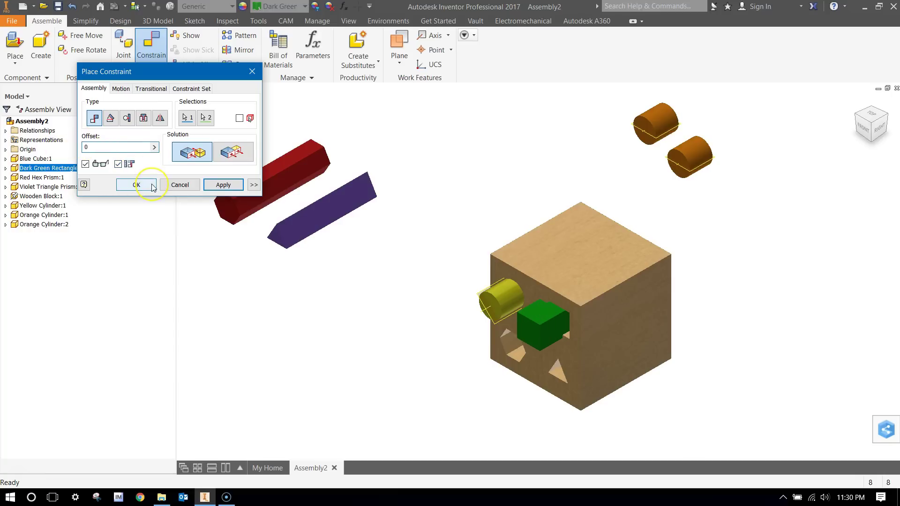
{"action": "left_click", "coordinate": [153, 188]}
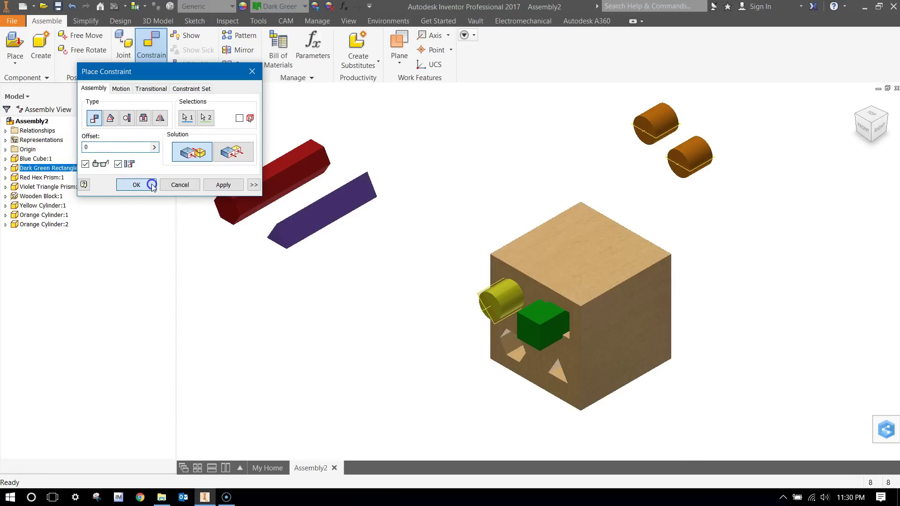
Step: Raise the dark green prism above the block and mate its top face to the square hole's upper wall with offset 0
{"action": "left_click_drag", "start_coordinate": [536, 320], "coordinate": [513, 209]}
{"action": "left_click", "coordinate": [151, 47]}
{"action": "left_click", "coordinate": [544, 183]}
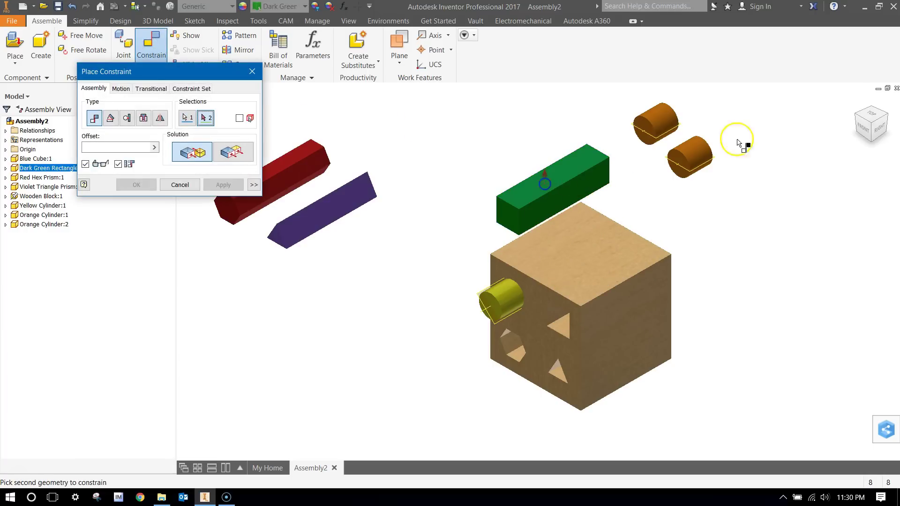
{"action": "left_click", "coordinate": [871, 141]}
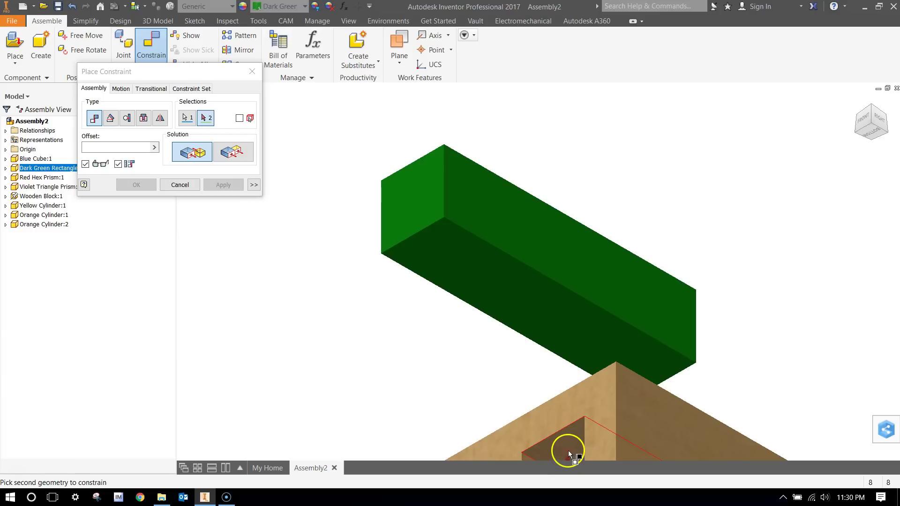
{"action": "left_click", "coordinate": [568, 454]}
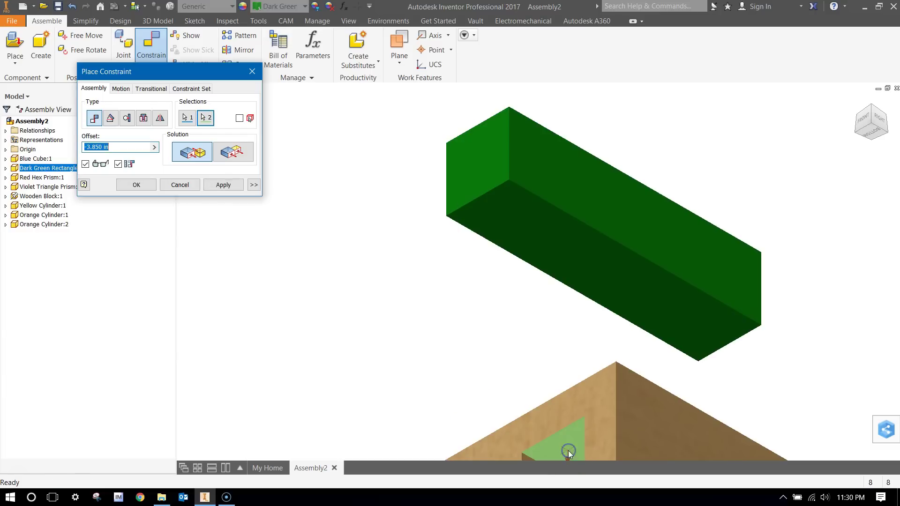
{"action": "left_click", "coordinate": [155, 148]}
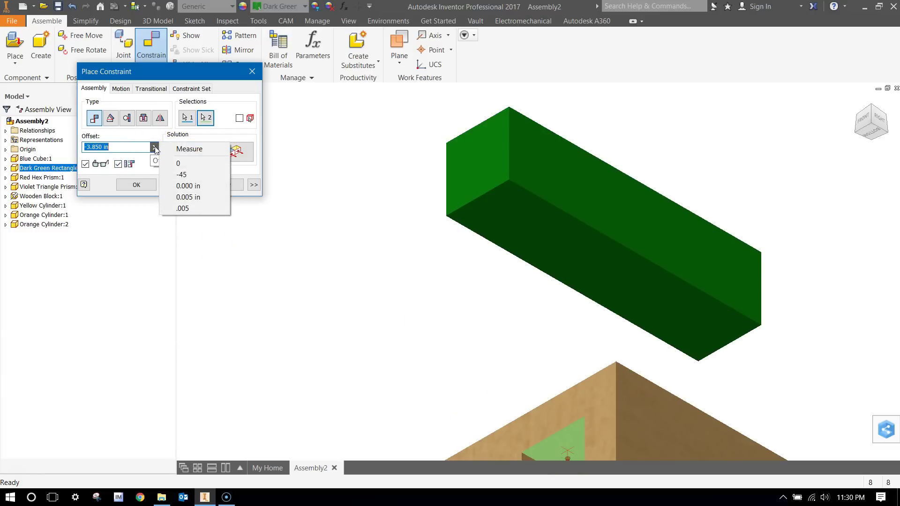
{"action": "left_click", "coordinate": [203, 163]}
{"action": "scroll", "coordinate": [429, 226], "scroll_direction": "up", "scroll_amount": 4}
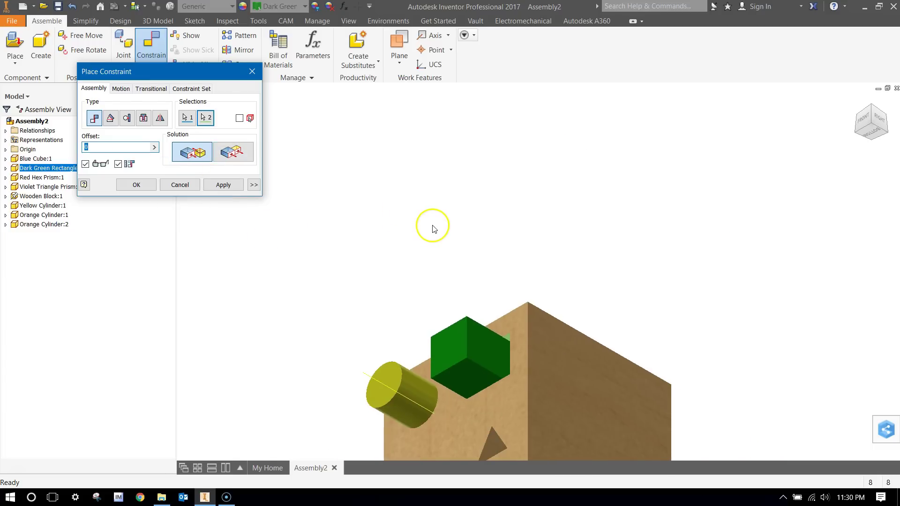
{"action": "left_click", "coordinate": [225, 186]}
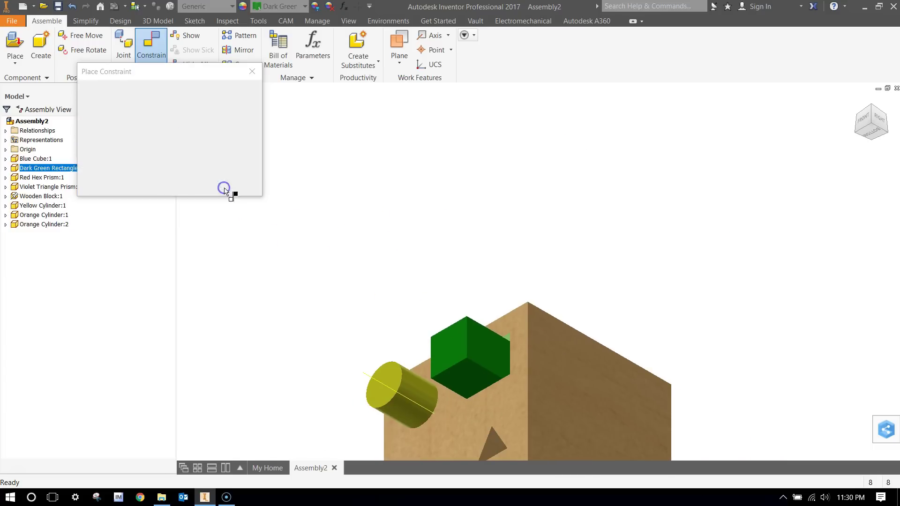
Step: Mate the dark green prism's right side face to the matching side wall of the square hole with offset 0
{"action": "left_click", "coordinate": [495, 355]}
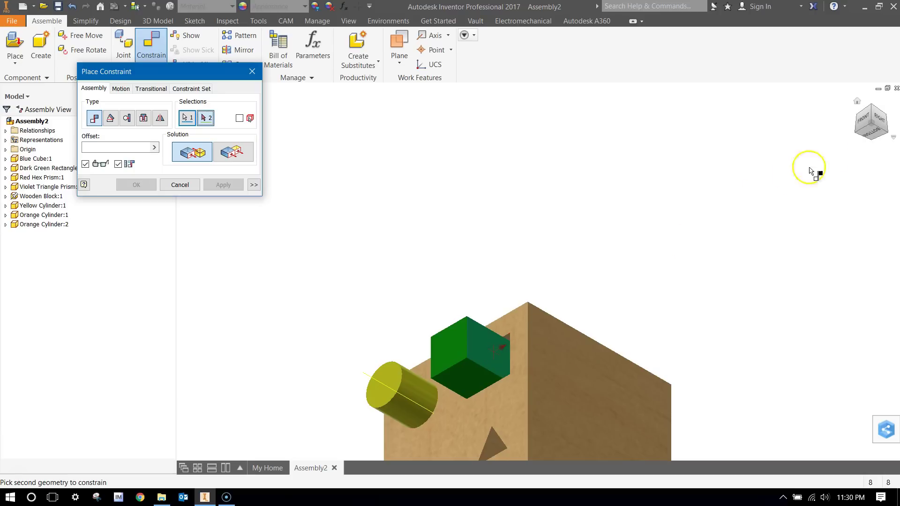
{"action": "left_click", "coordinate": [864, 120]}
{"action": "middle_click_drag", "start_coordinate": [205, 141], "coordinate": [264, 102], "text": "shift"}
{"action": "scroll", "coordinate": [810, 406], "scroll_direction": "up", "scroll_amount": 5}
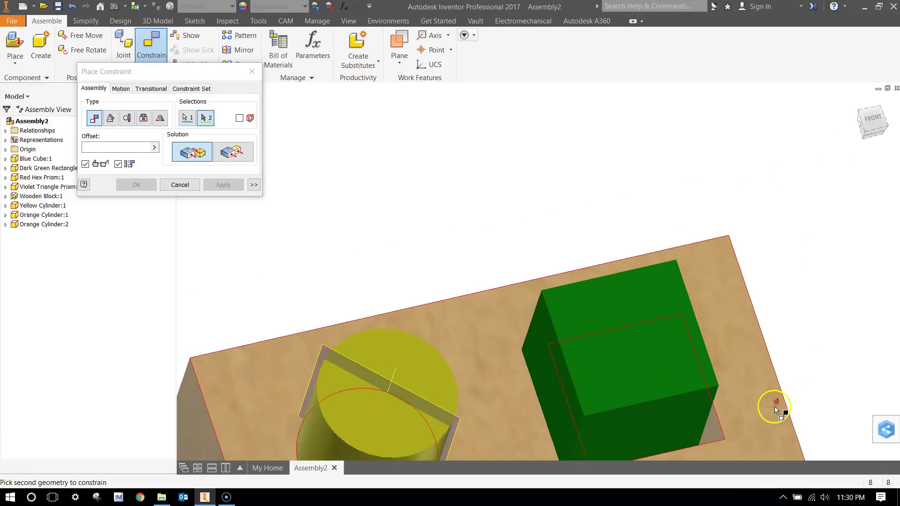
{"action": "left_click", "coordinate": [642, 435]}
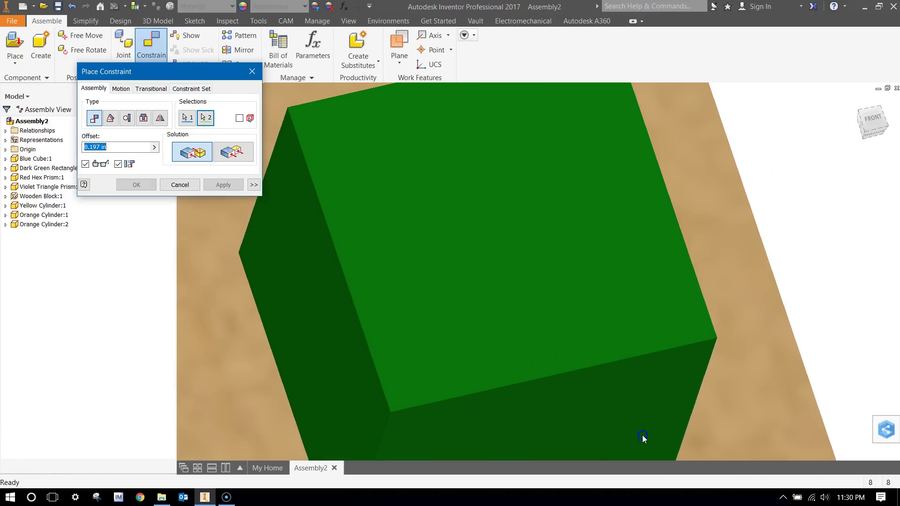
{"action": "left_click_drag", "start_coordinate": [110, 147], "coordinate": [91, 147]}
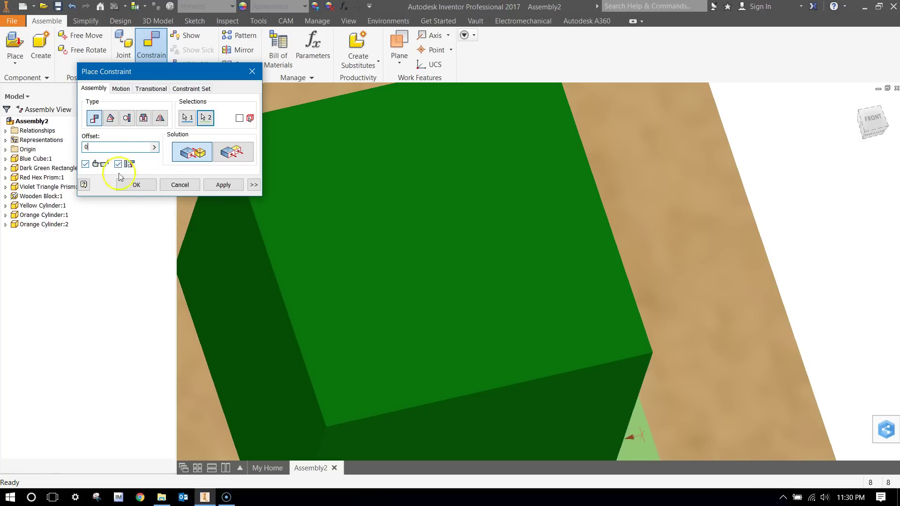
{"action": "left_click", "coordinate": [148, 185]}
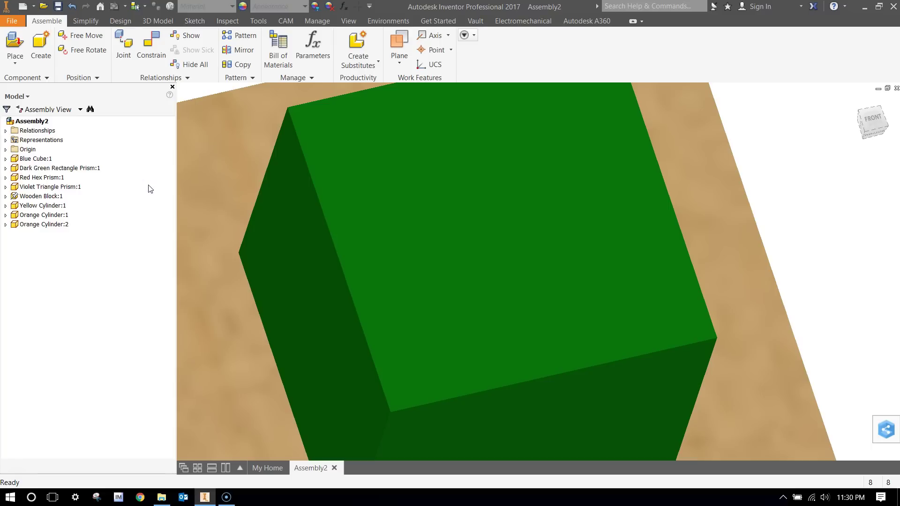
Step: Examine the dark green prism in the isometric view, checking whether it and the yellow cylinder can still move
{"action": "scroll", "coordinate": [251, 312], "scroll_direction": "down", "scroll_amount": 5}
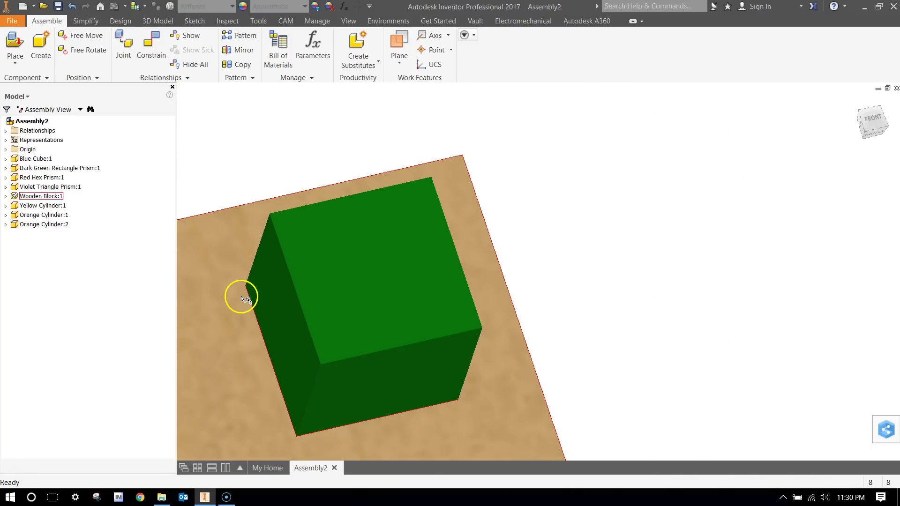
{"action": "left_click", "coordinate": [857, 102]}
{"action": "scroll", "coordinate": [622, 338], "scroll_direction": "up", "scroll_amount": 4}
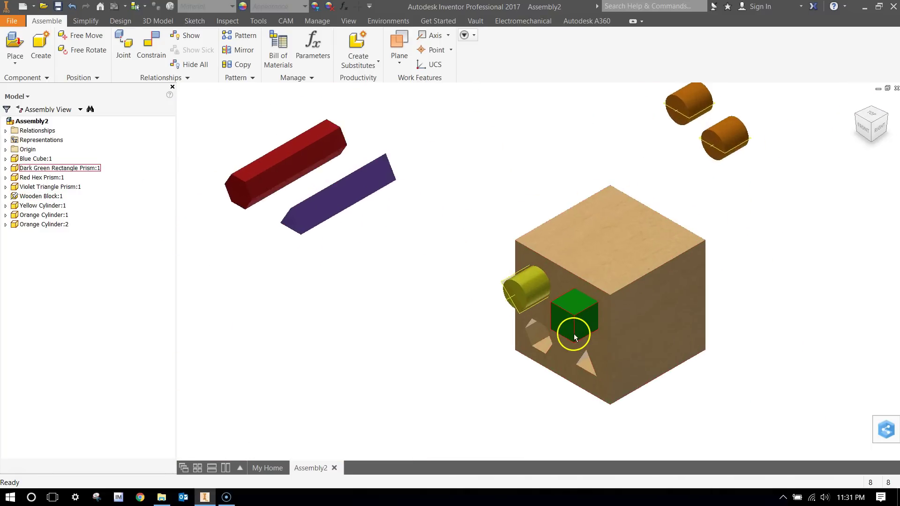
{"action": "scroll", "coordinate": [572, 331], "scroll_direction": "up", "scroll_amount": 5}
{"action": "left_click", "coordinate": [578, 313]}
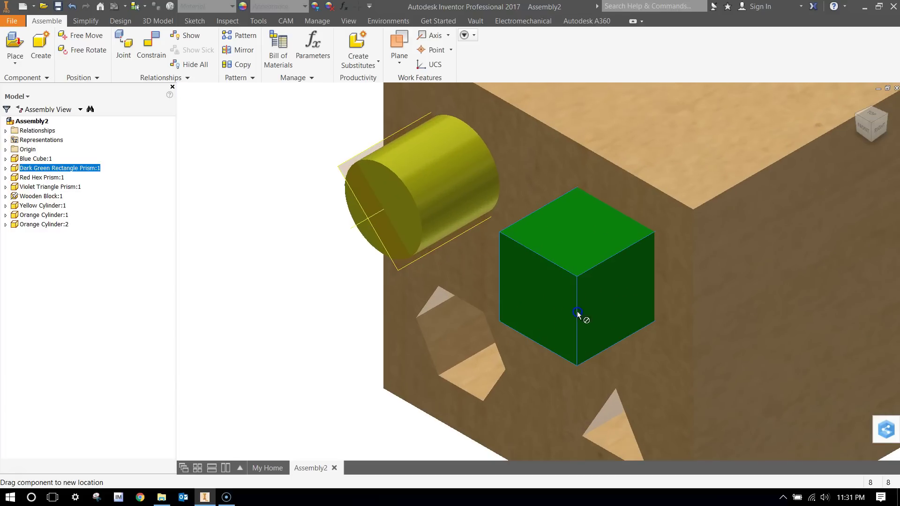
{"action": "left_click", "coordinate": [457, 202]}
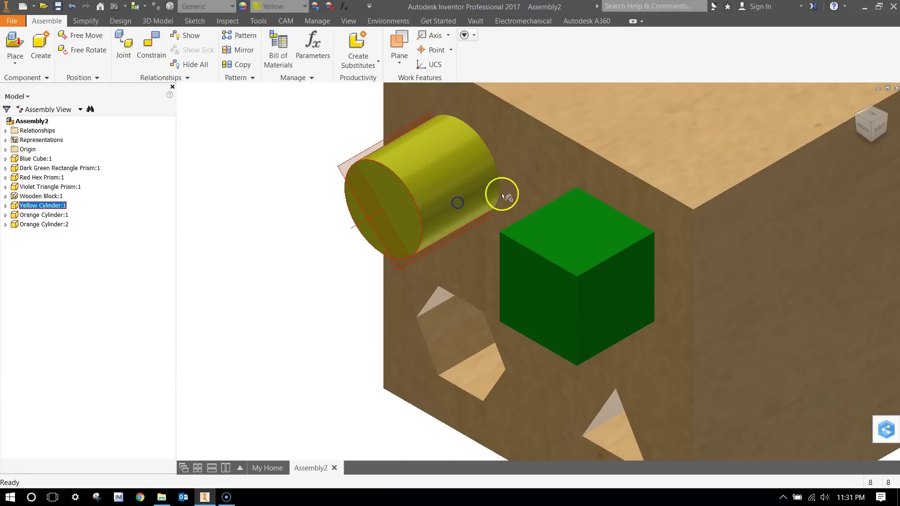
{"action": "scroll", "coordinate": [504, 194], "scroll_direction": "down", "scroll_amount": 9}
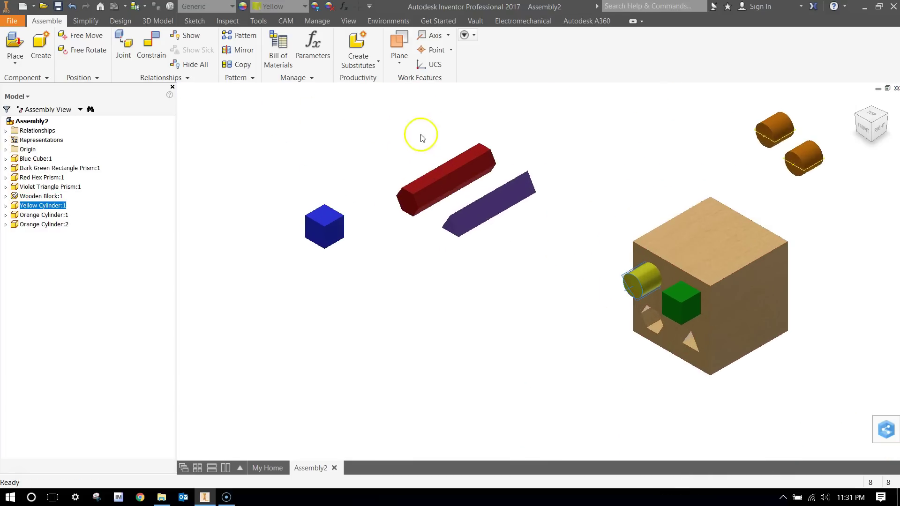
Step: Mate the red hex prism's front end face to the inner end face of the hexagonal hole with offset 0
{"action": "left_click", "coordinate": [163, 54]}
{"action": "left_click", "coordinate": [404, 204]}
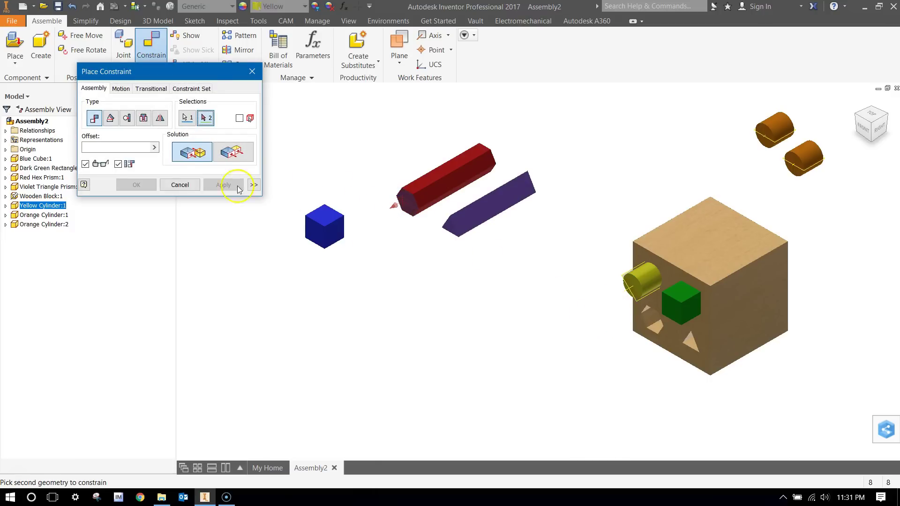
{"action": "left_click", "coordinate": [148, 148]}
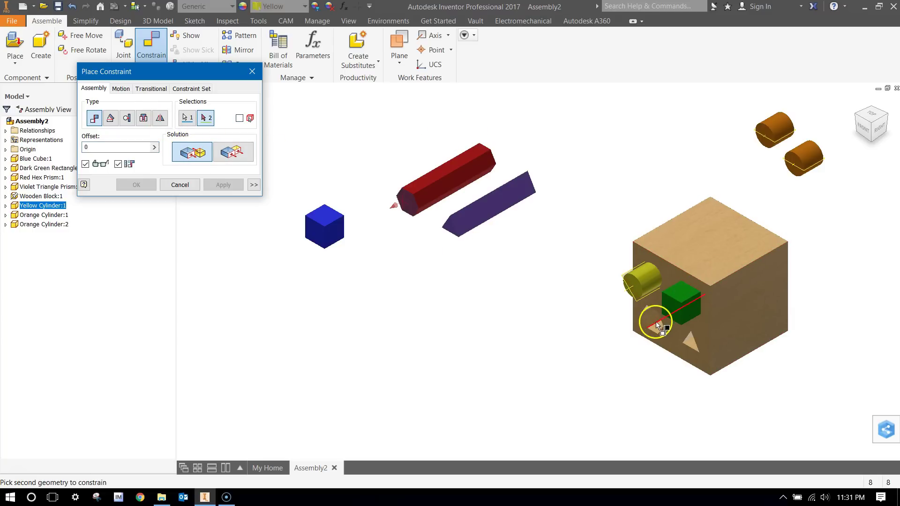
{"action": "left_click", "coordinate": [863, 129]}
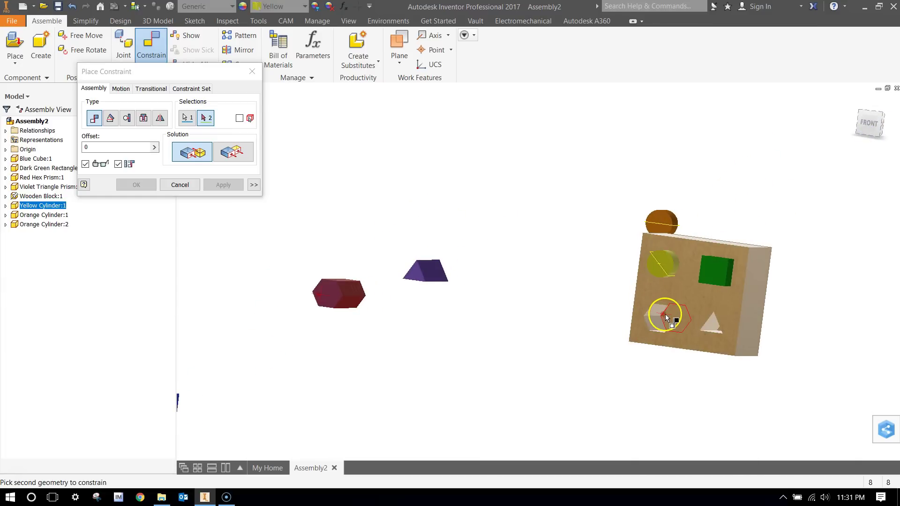
{"action": "left_click", "coordinate": [668, 316]}
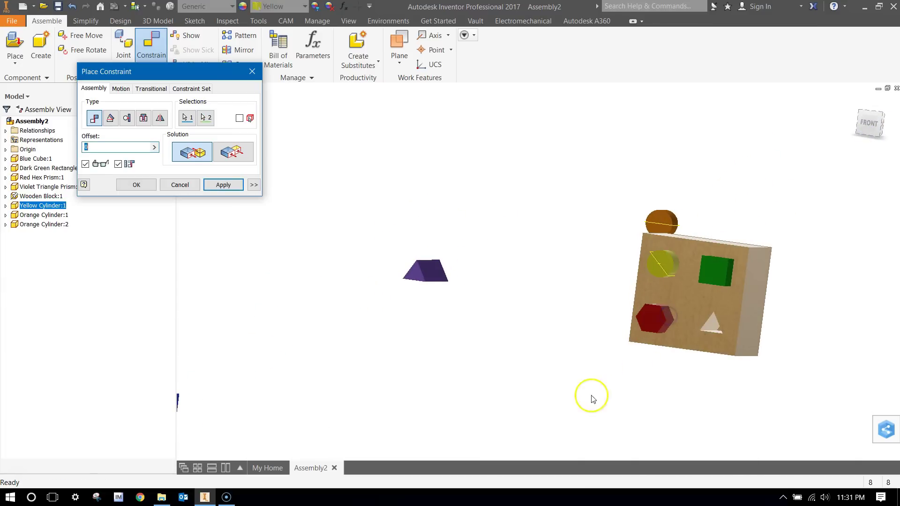
{"action": "left_click", "coordinate": [223, 184]}
Step: Mate the red hex prism's lower-right side face to the adjacent wall of the hexagonal hole with offset 0
{"action": "left_click_drag", "start_coordinate": [869, 123], "coordinate": [870, 133]}
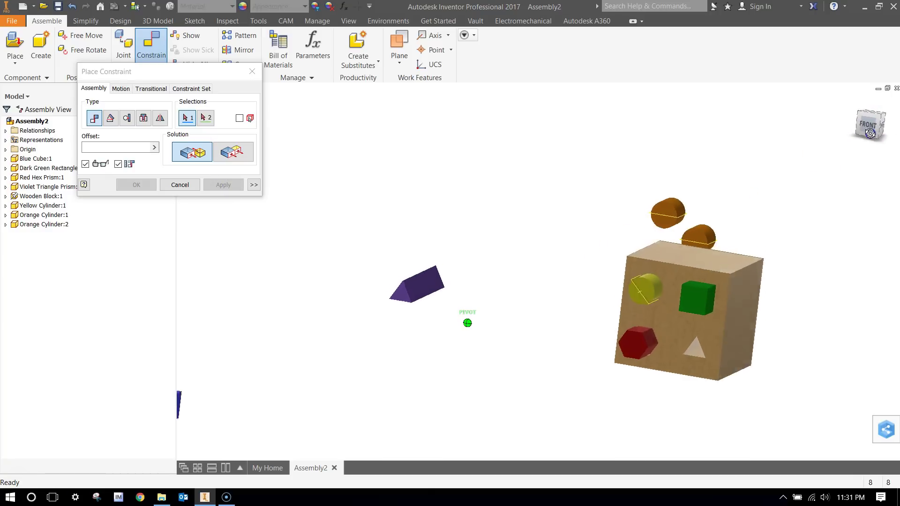
{"action": "scroll", "coordinate": [643, 324], "scroll_direction": "down", "scroll_amount": 10}
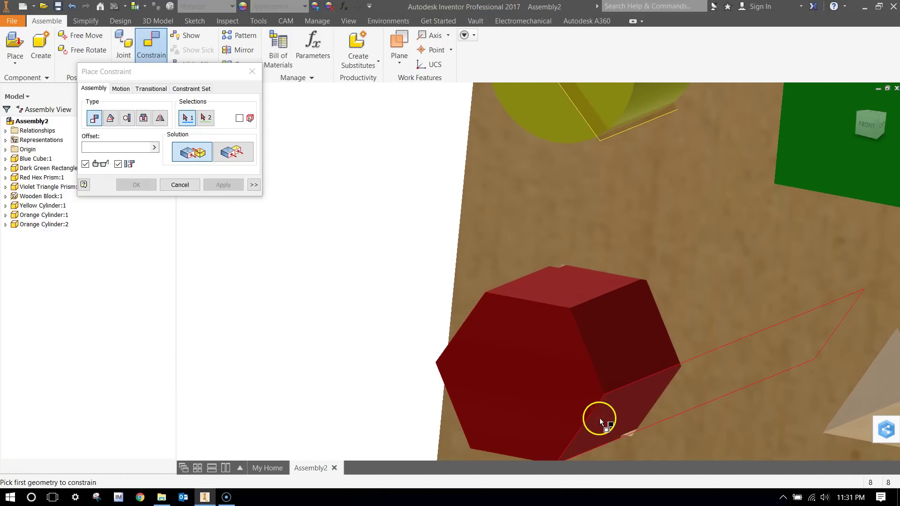
{"action": "left_click", "coordinate": [618, 411]}
{"action": "scroll", "coordinate": [630, 426], "scroll_direction": "down", "scroll_amount": 5}
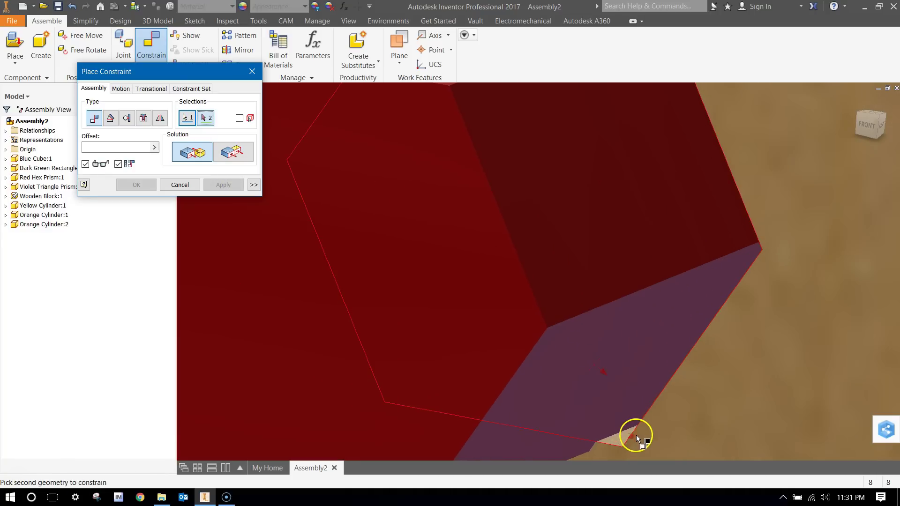
{"action": "left_click", "coordinate": [625, 436]}
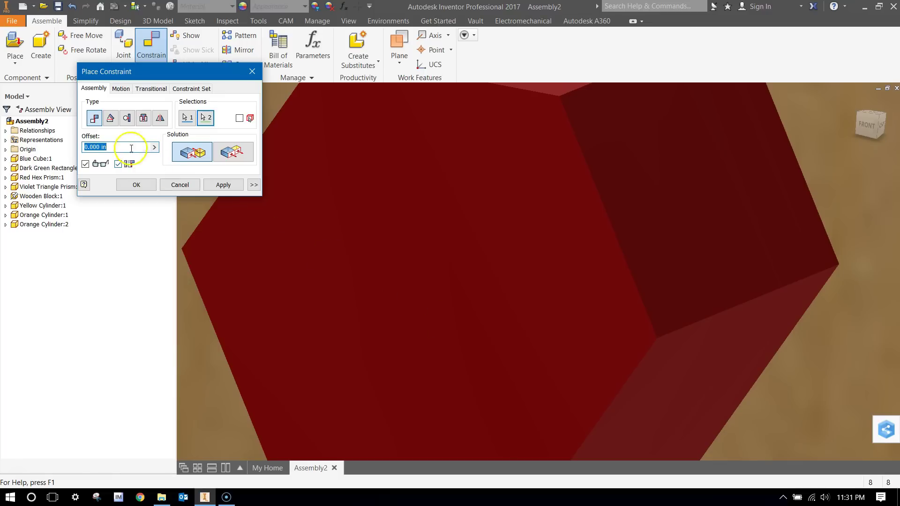
{"action": "left_click", "coordinate": [222, 185]}
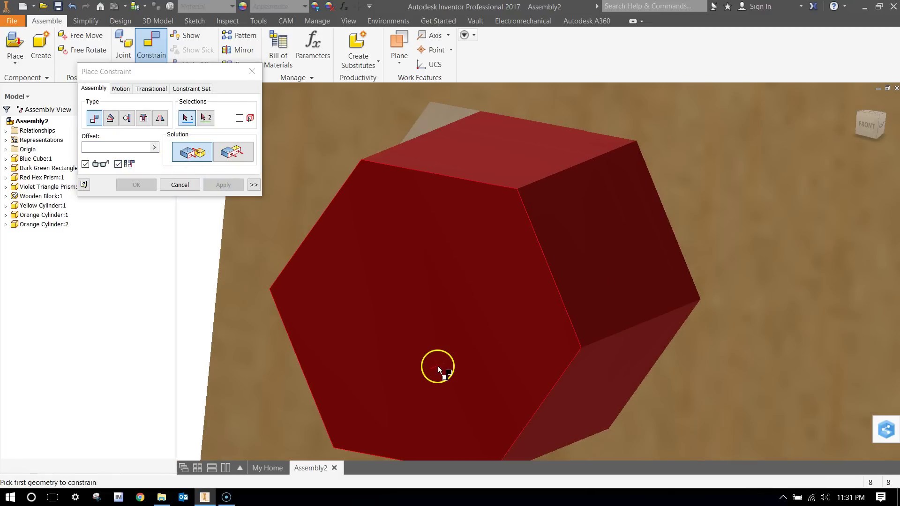
{"action": "left_click", "coordinate": [455, 137]}
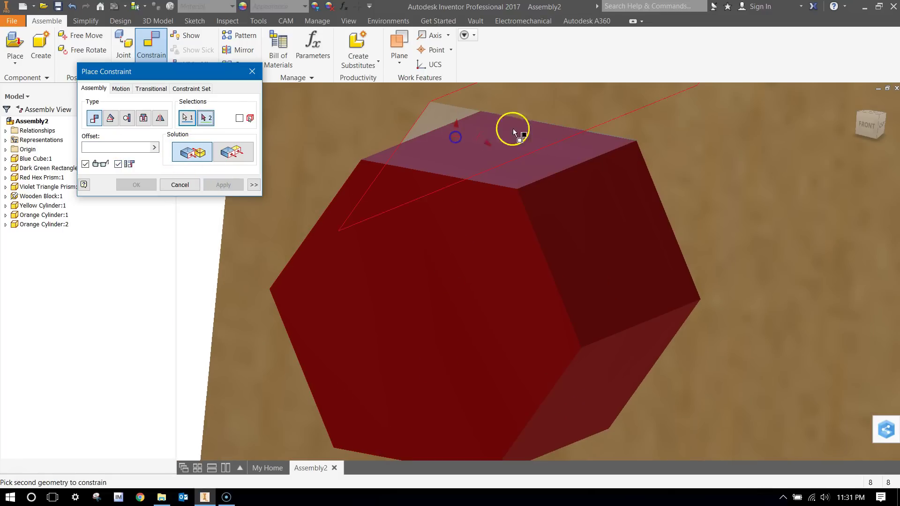
{"action": "left_click", "coordinate": [867, 122]}
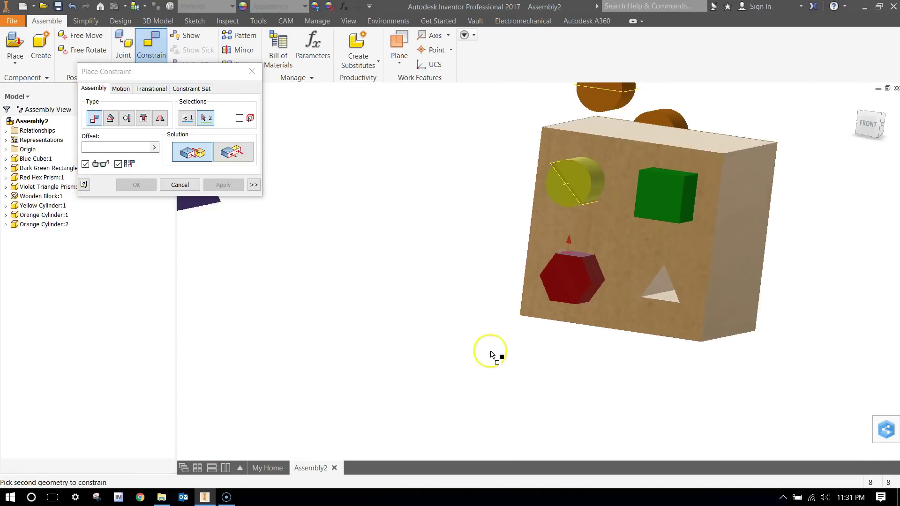
{"action": "left_click", "coordinate": [869, 125]}
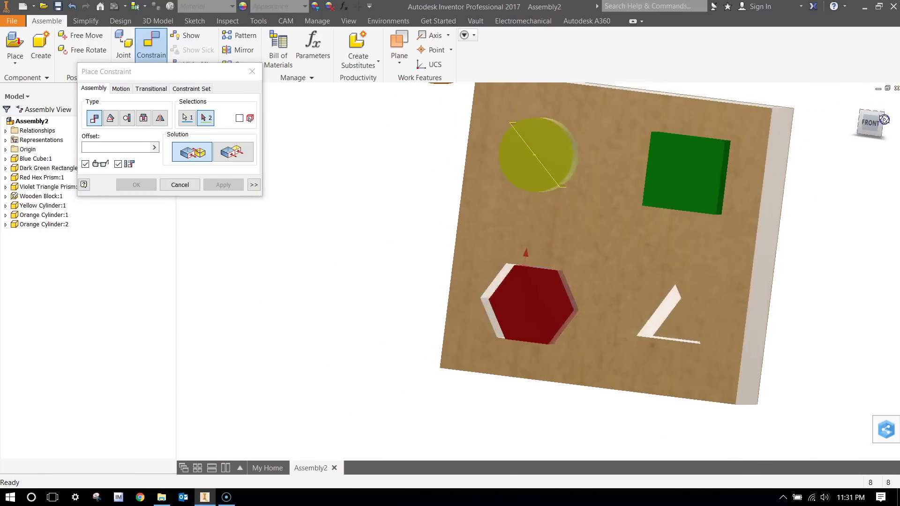
{"action": "scroll", "coordinate": [534, 228], "scroll_direction": "up", "scroll_amount": 5}
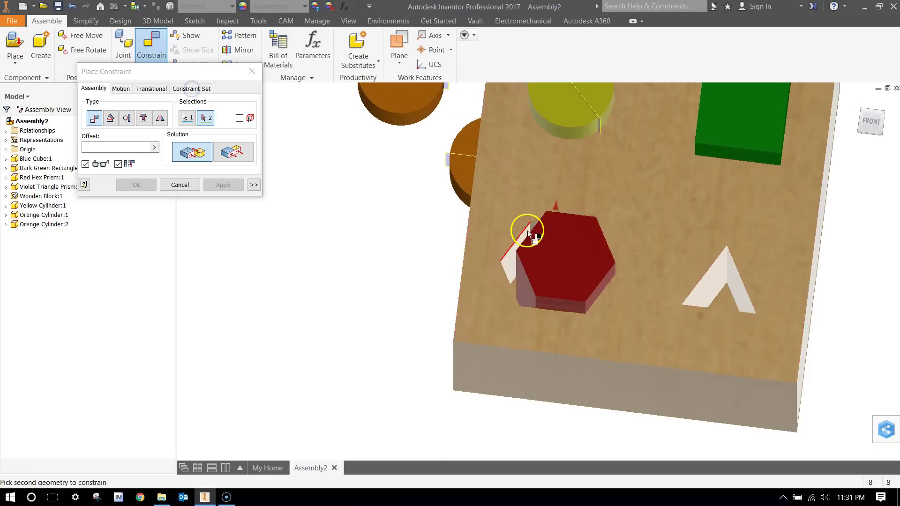
{"action": "left_click", "coordinate": [542, 219]}
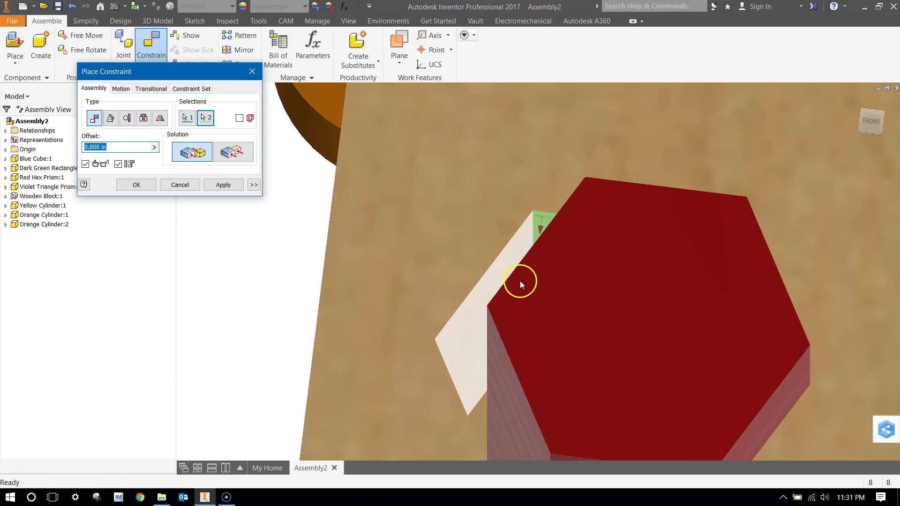
{"action": "left_click", "coordinate": [193, 120]}
{"action": "left_click", "coordinate": [209, 119]}
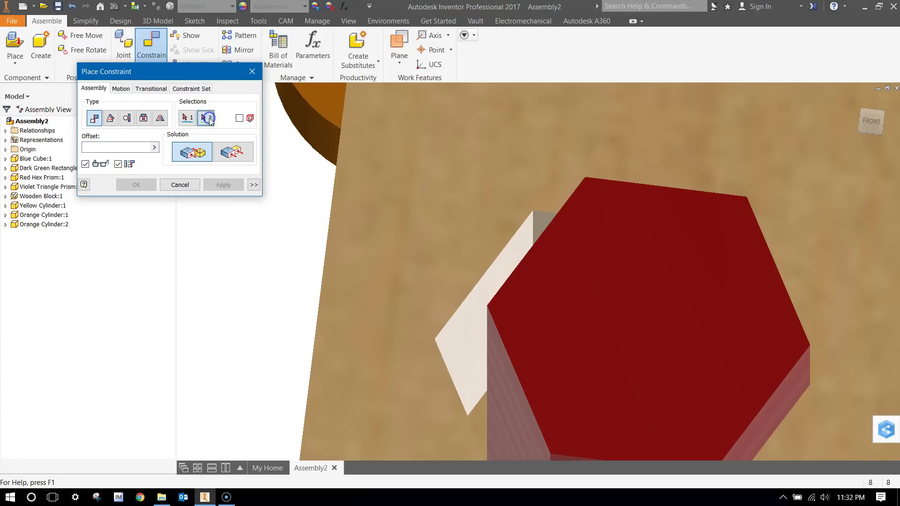
{"action": "left_click", "coordinate": [186, 119]}
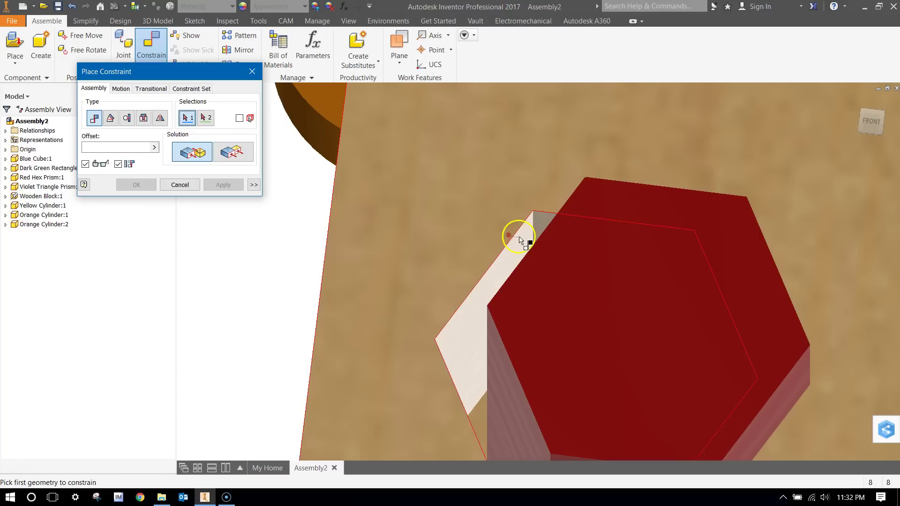
Step: Mate the hexagonal hole's upper-left wall to the red hex prism's upper-left side face with offset 0
{"action": "left_click", "coordinate": [514, 251]}
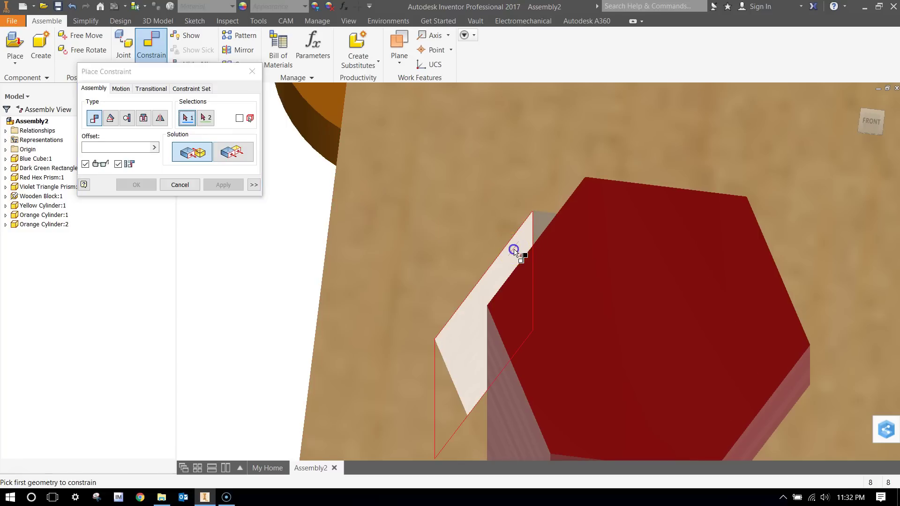
{"action": "left_click", "coordinate": [887, 123]}
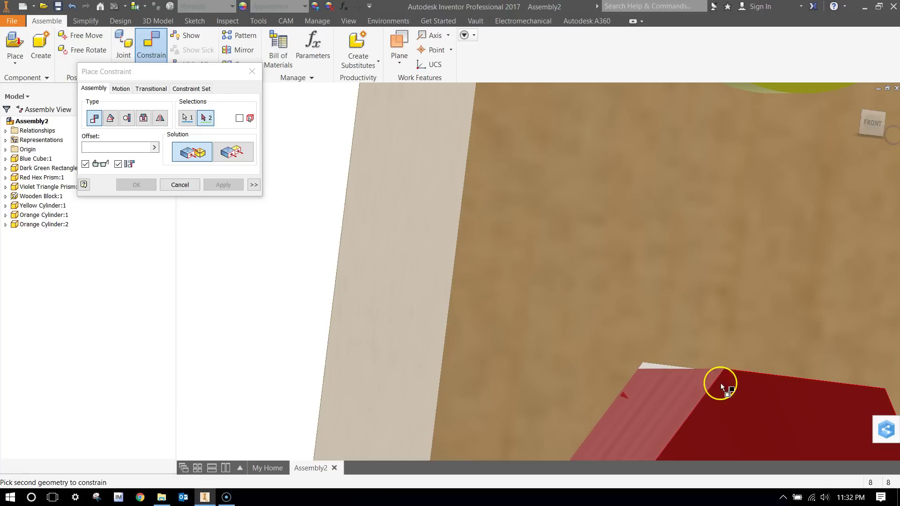
{"action": "left_click", "coordinate": [675, 410]}
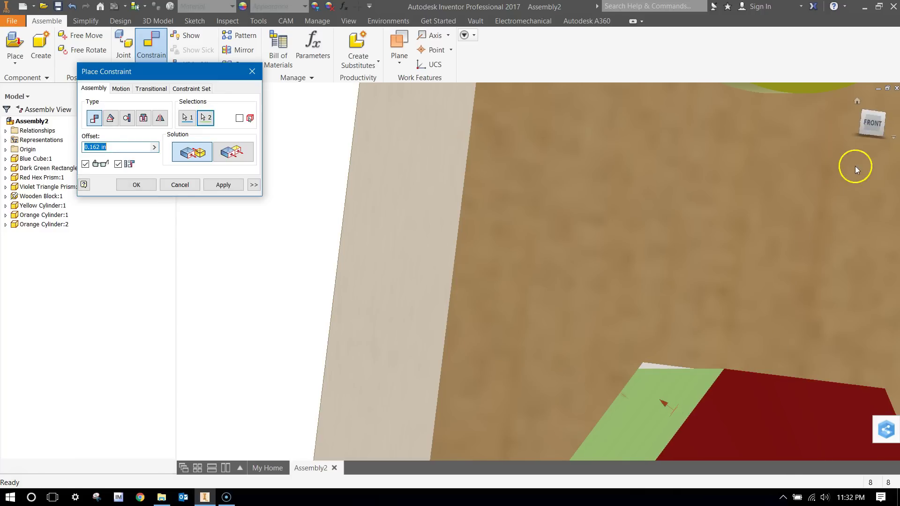
{"action": "left_click", "coordinate": [871, 124]}
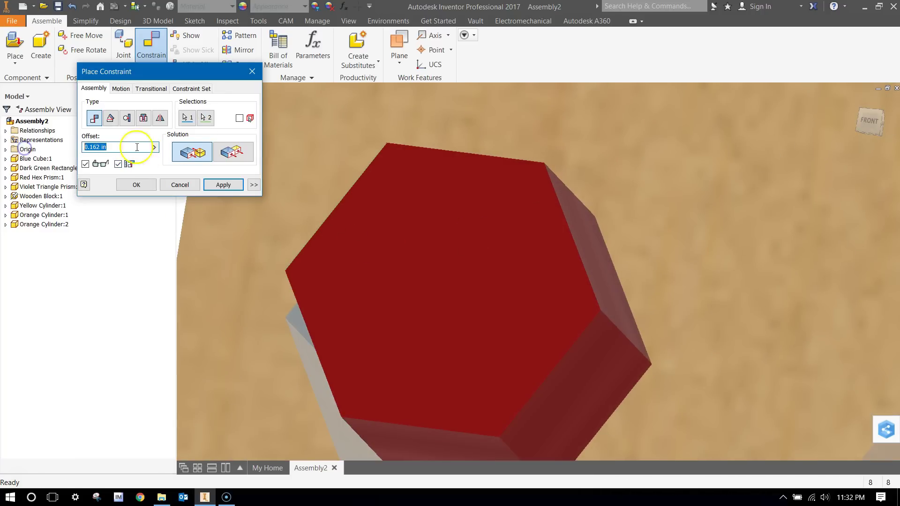
{"action": "type", "text": "0"}
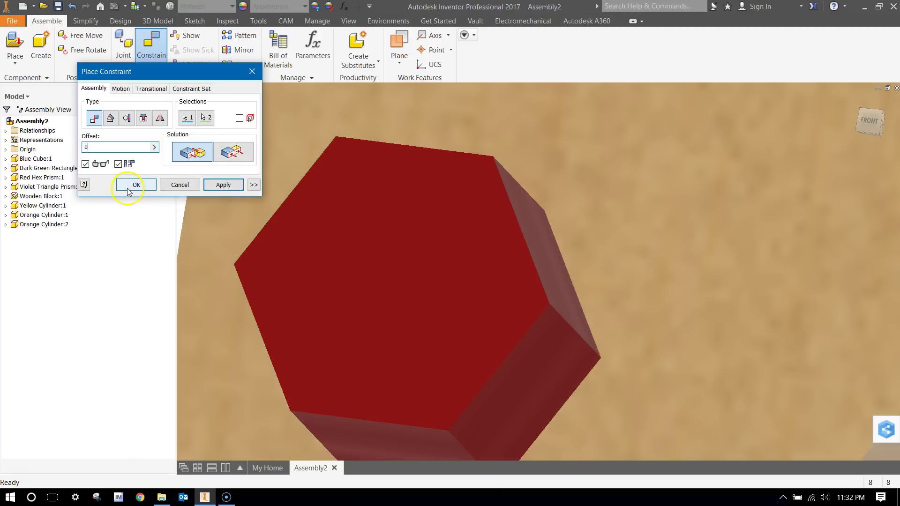
{"action": "left_click", "coordinate": [207, 188]}
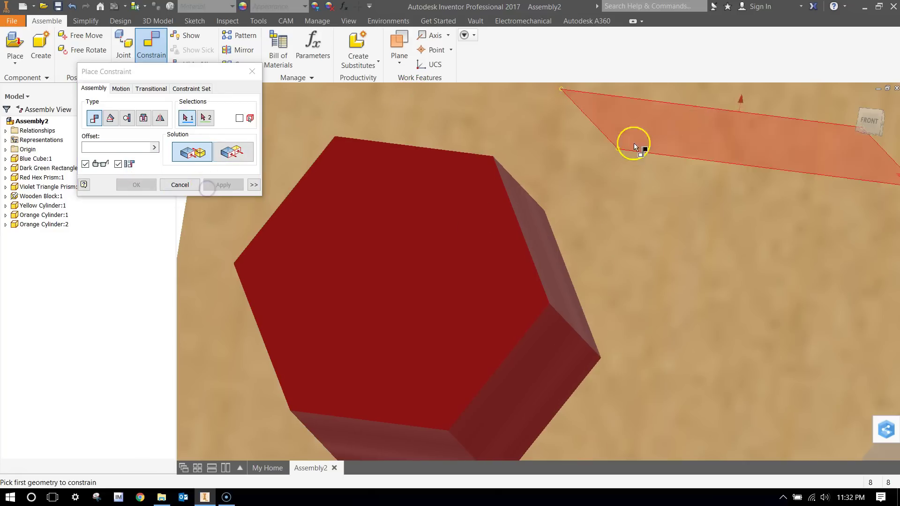
Step: Close the constraint command and check in the front view whether the red hex prism can still move in its hole
{"action": "left_click", "coordinate": [869, 120]}
{"action": "scroll", "coordinate": [674, 255], "scroll_direction": "up", "scroll_amount": 6}
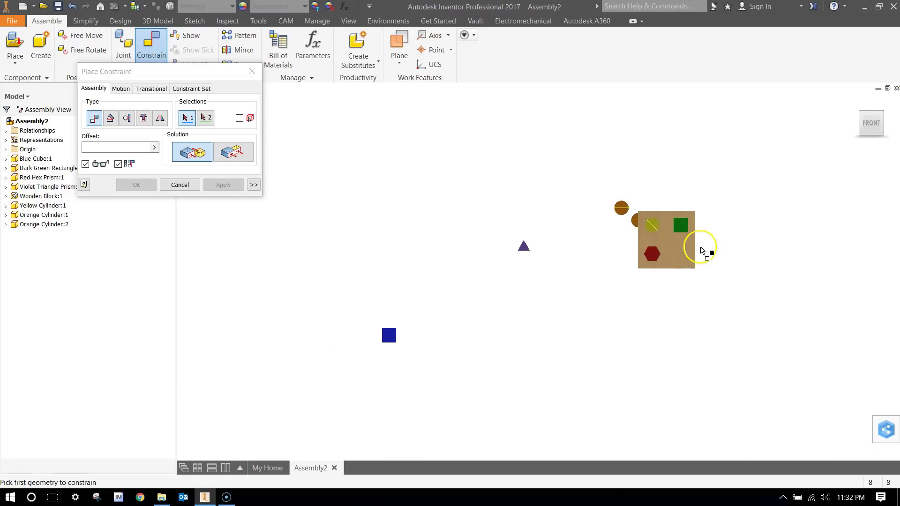
{"action": "left_click", "coordinate": [179, 185]}
{"action": "left_click", "coordinate": [594, 202]}
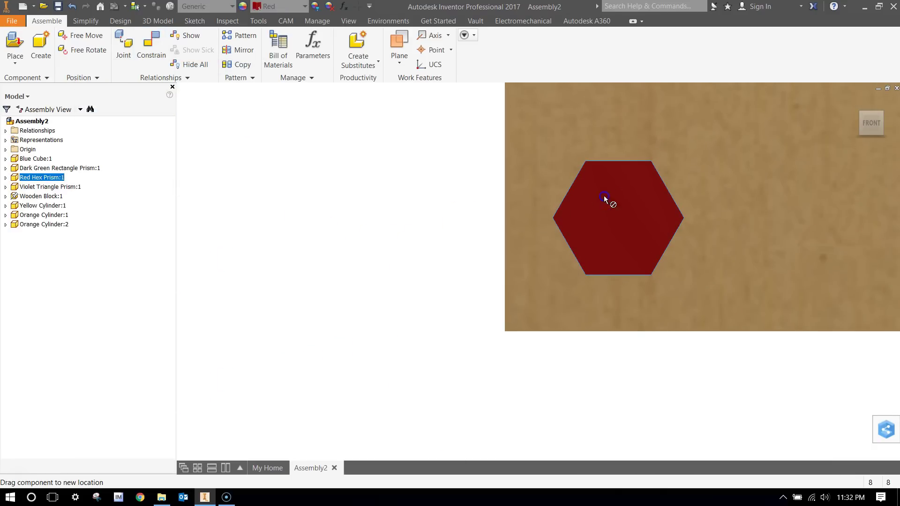
{"action": "left_click_drag", "start_coordinate": [620, 205], "coordinate": [884, 101]}
{"action": "left_click", "coordinate": [855, 98]}
{"action": "left_click_drag", "start_coordinate": [877, 139], "coordinate": [842, 152]}
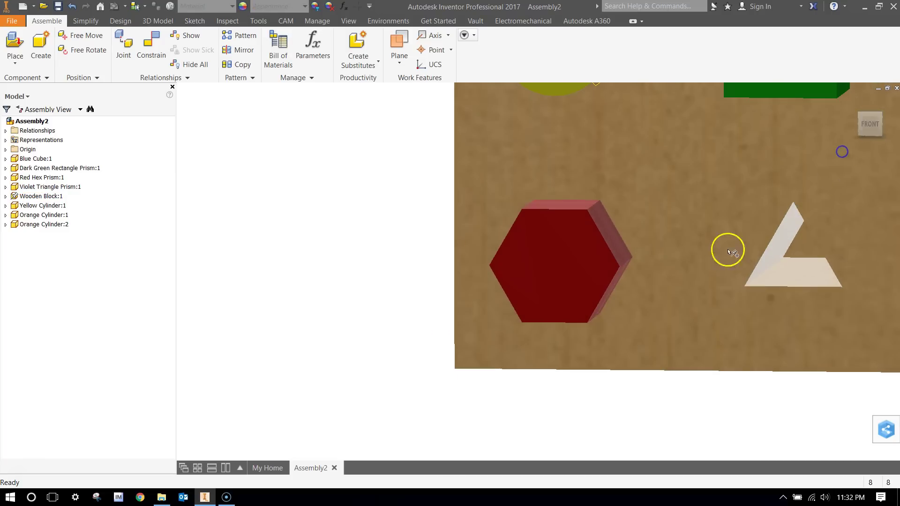
Step: Mate the violet triangle prism's front end face to the inner end face of the triangular hole, using the mate solution and offset 0
{"action": "scroll", "coordinate": [429, 408], "scroll_direction": "down", "scroll_amount": 5}
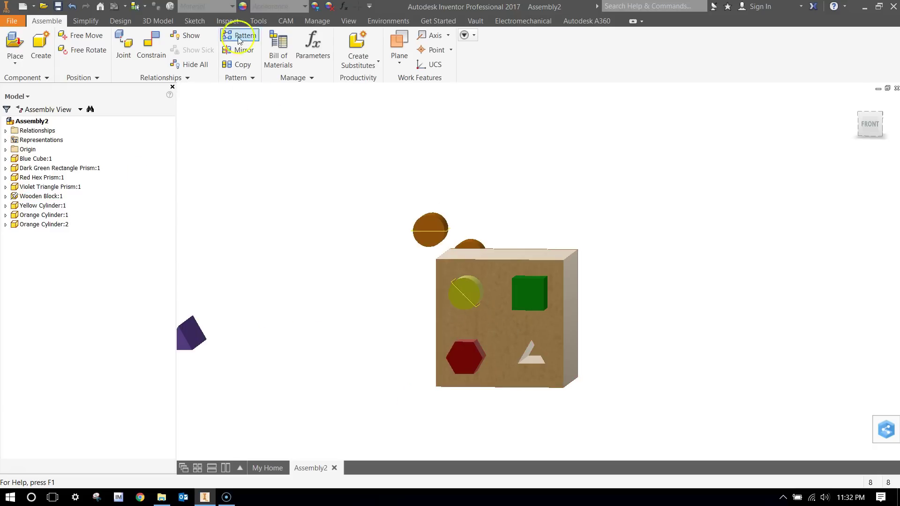
{"action": "left_click", "coordinate": [150, 44]}
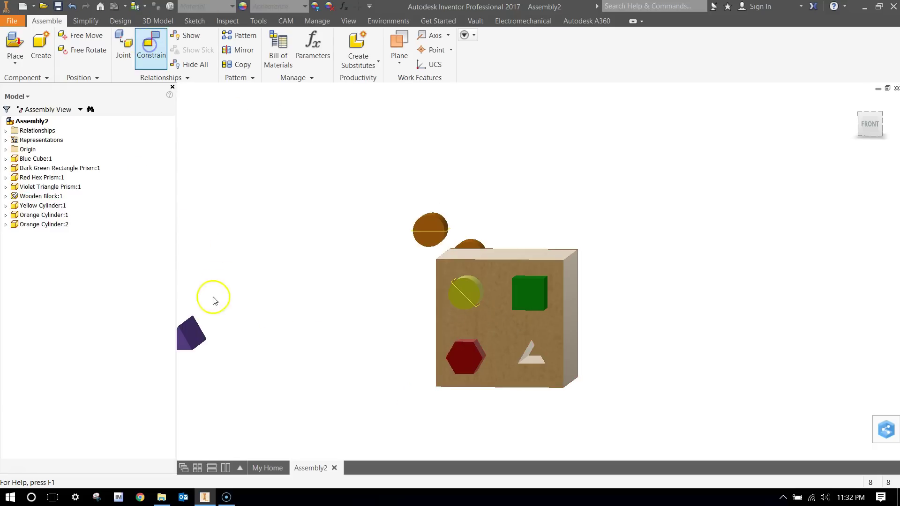
{"action": "left_click", "coordinate": [181, 348]}
{"action": "left_click", "coordinate": [153, 147]}
{"action": "left_click", "coordinate": [178, 163]}
{"action": "scroll", "coordinate": [532, 358], "scroll_direction": "up", "scroll_amount": 5}
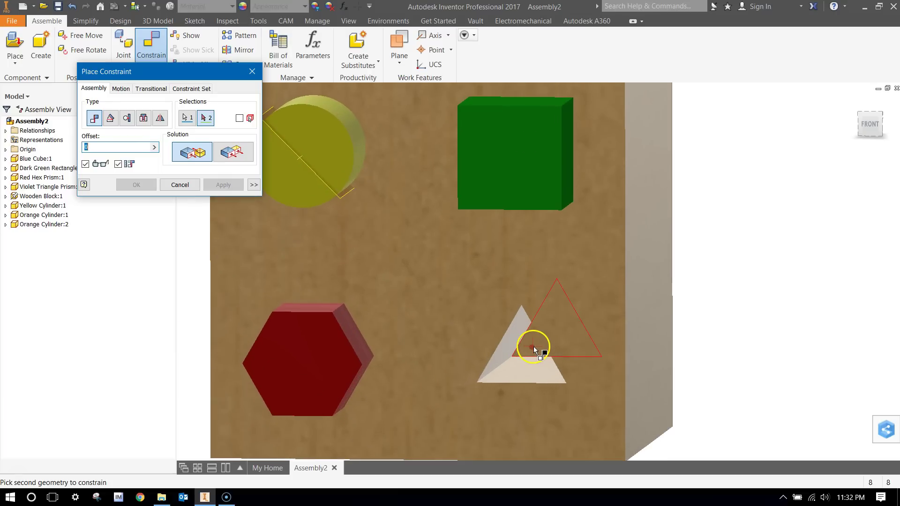
{"action": "left_click", "coordinate": [533, 346]}
{"action": "scroll", "coordinate": [533, 347], "scroll_direction": "down", "scroll_amount": 6}
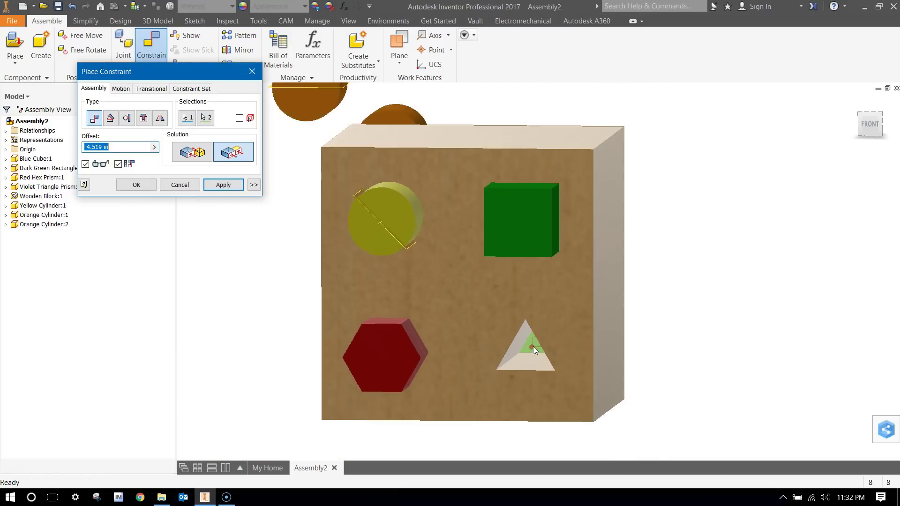
{"action": "left_click", "coordinate": [183, 153]}
{"action": "left_click", "coordinate": [85, 147]}
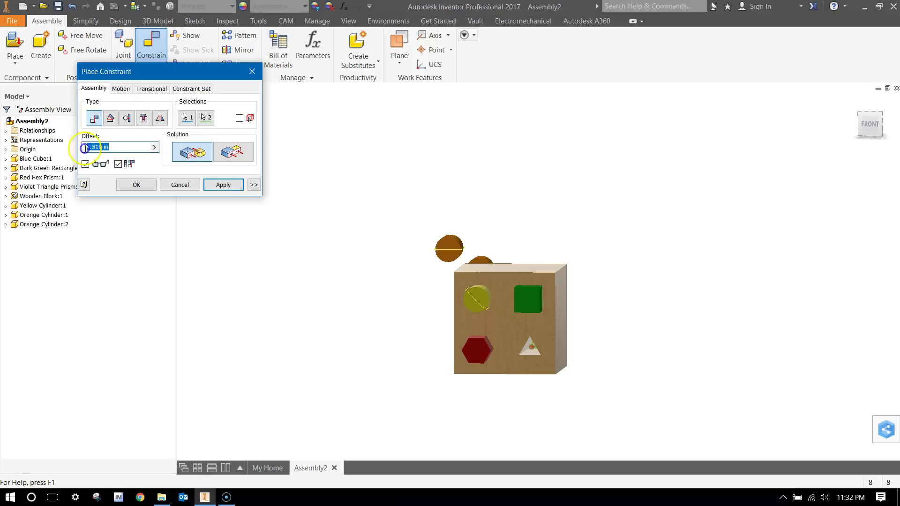
{"action": "left_click", "coordinate": [154, 147]}
{"action": "left_click", "coordinate": [181, 163]}
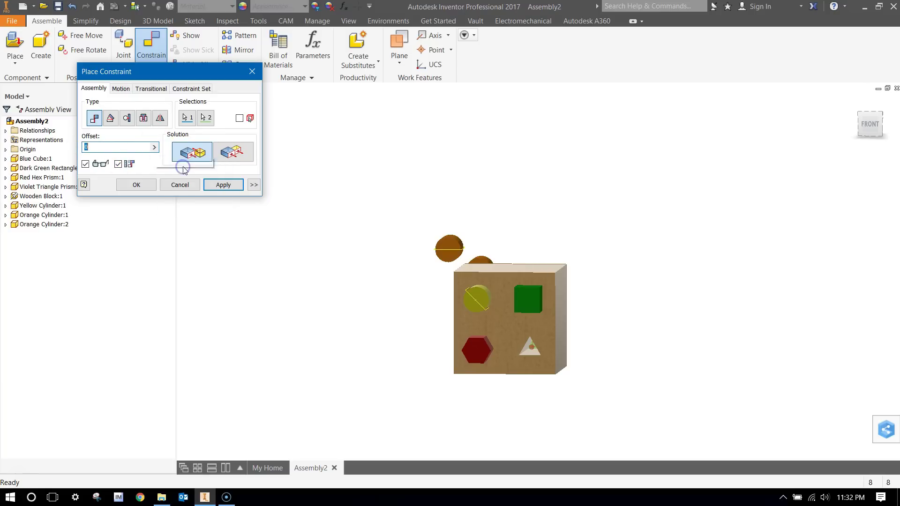
{"action": "scroll", "coordinate": [566, 377], "scroll_direction": "up", "scroll_amount": 5}
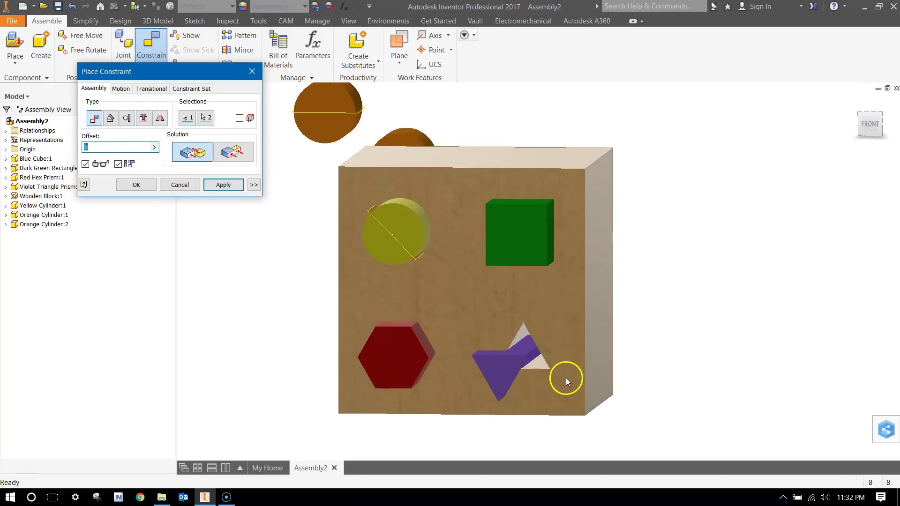
{"action": "left_click", "coordinate": [240, 186]}
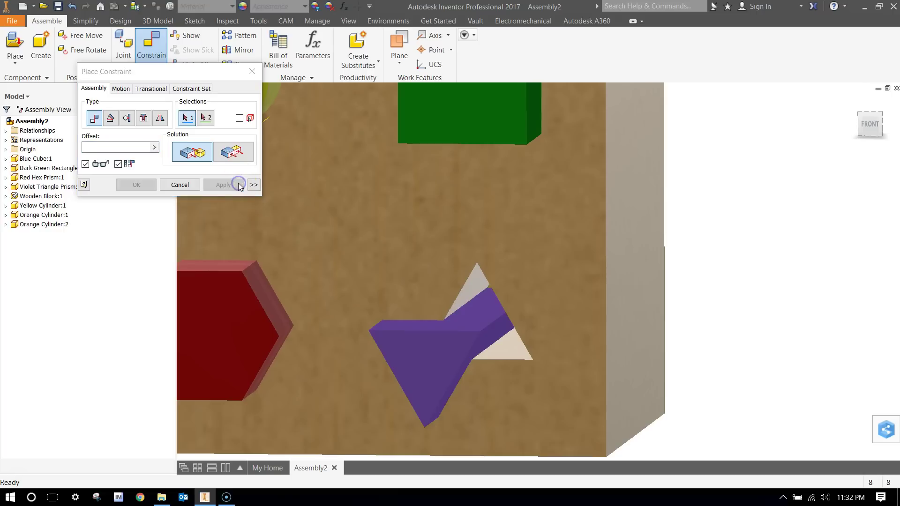
Step: Mate the violet prism's flat upper side face to the triangular hole's bottom wall, using the mate solution and offset 0
{"action": "left_click", "coordinate": [154, 147]}
{"action": "left_click", "coordinate": [187, 162]}
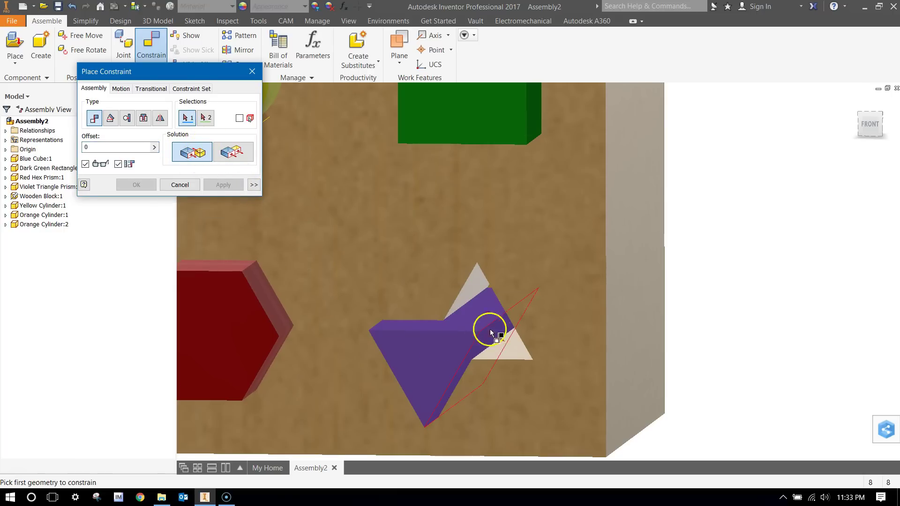
{"action": "left_click", "coordinate": [482, 309]}
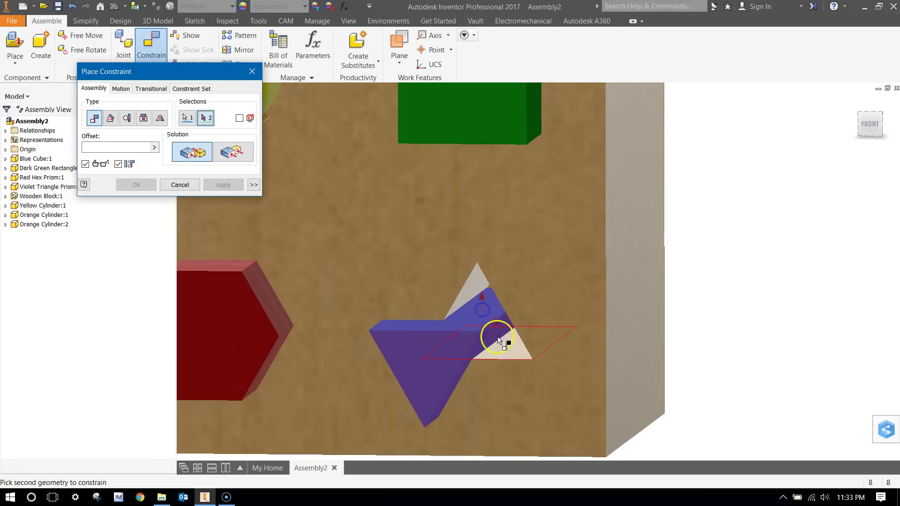
{"action": "left_click", "coordinate": [506, 350]}
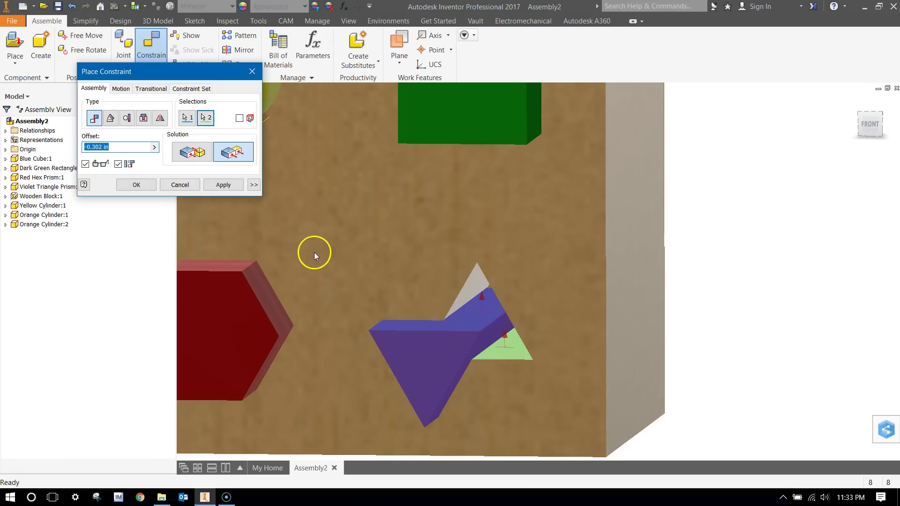
{"action": "left_click", "coordinate": [192, 153]}
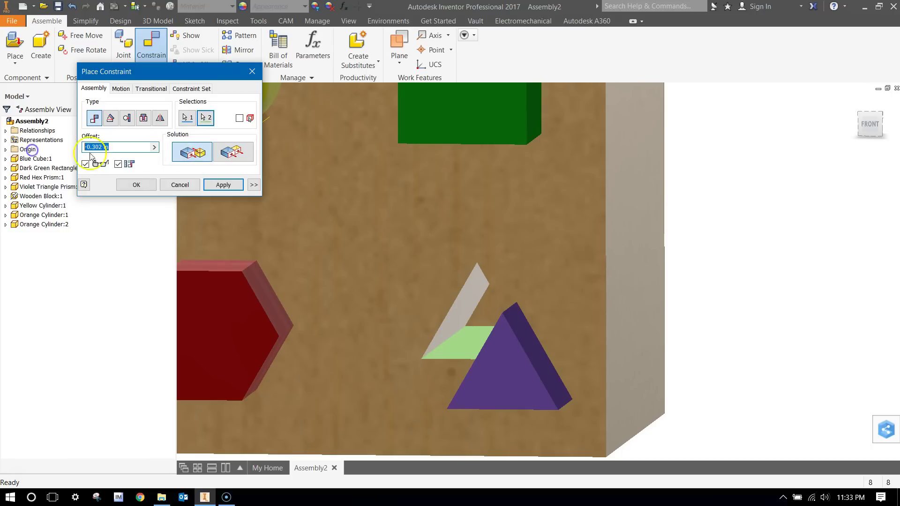
{"action": "type", "text": "0"}
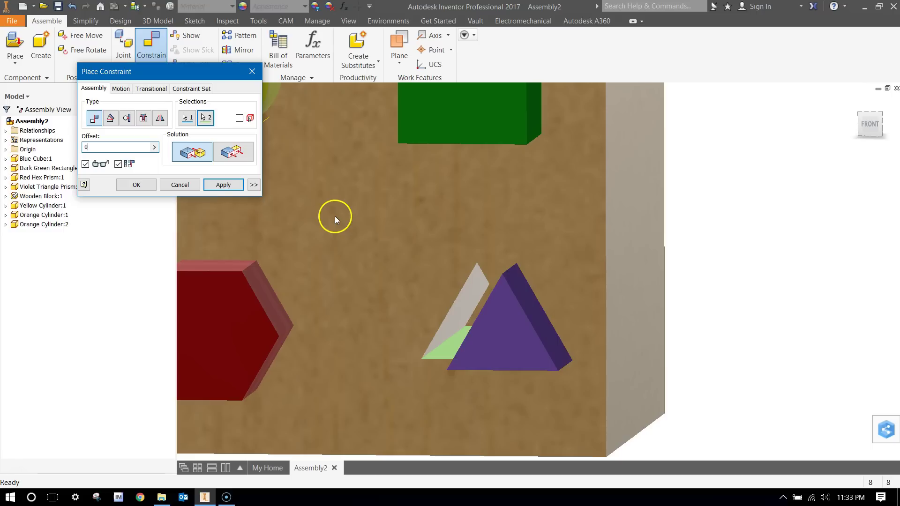
{"action": "left_click", "coordinate": [225, 189]}
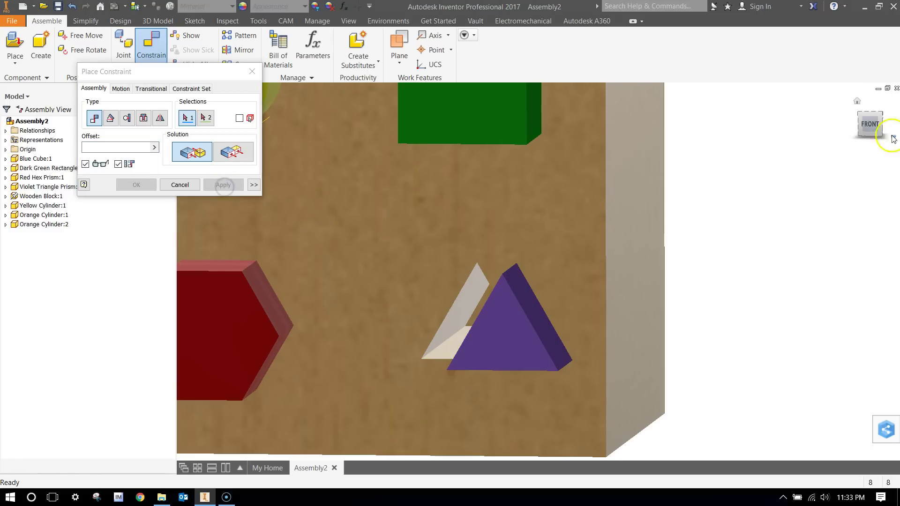
Step: Mate the violet triangle prism's upper-left side face to the triangular hole's upper-left wall, using the mate solution and offset 0
{"action": "left_click", "coordinate": [869, 124]}
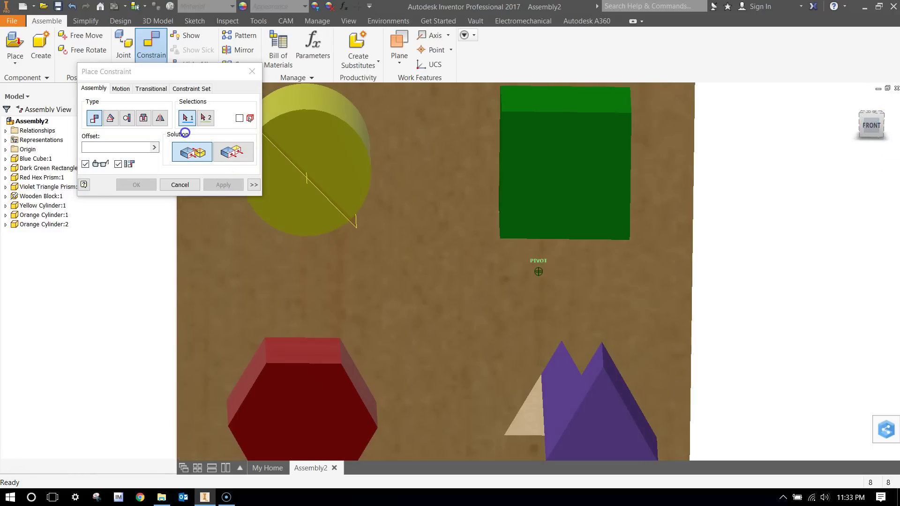
{"action": "left_click", "coordinate": [569, 395]}
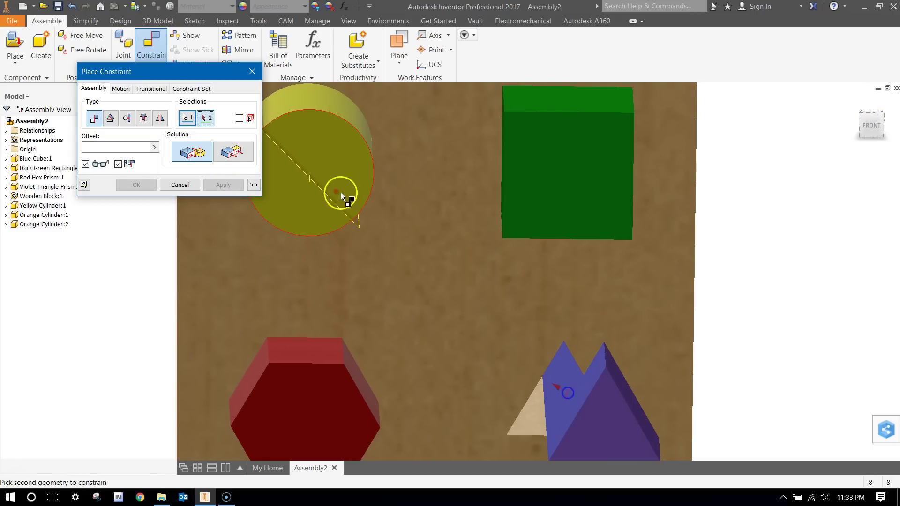
{"action": "left_click", "coordinate": [154, 147]}
{"action": "left_click", "coordinate": [175, 163]}
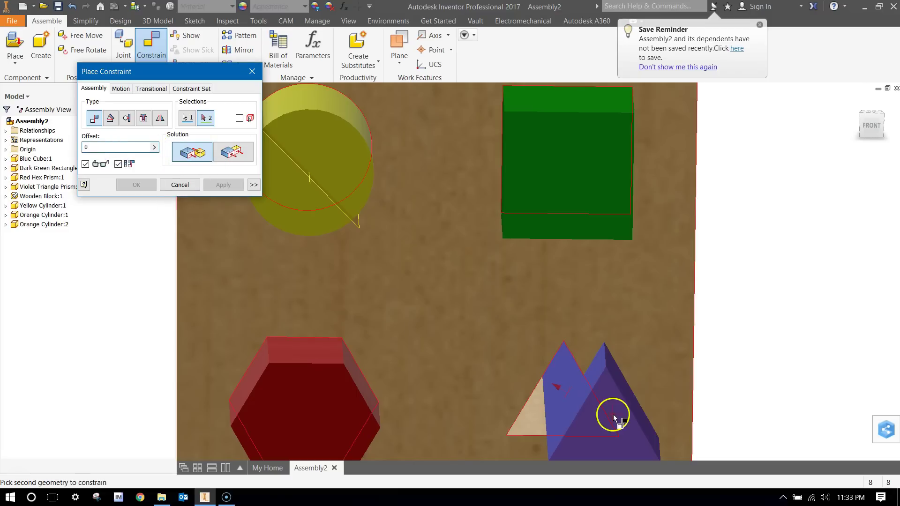
{"action": "left_click", "coordinate": [866, 123]}
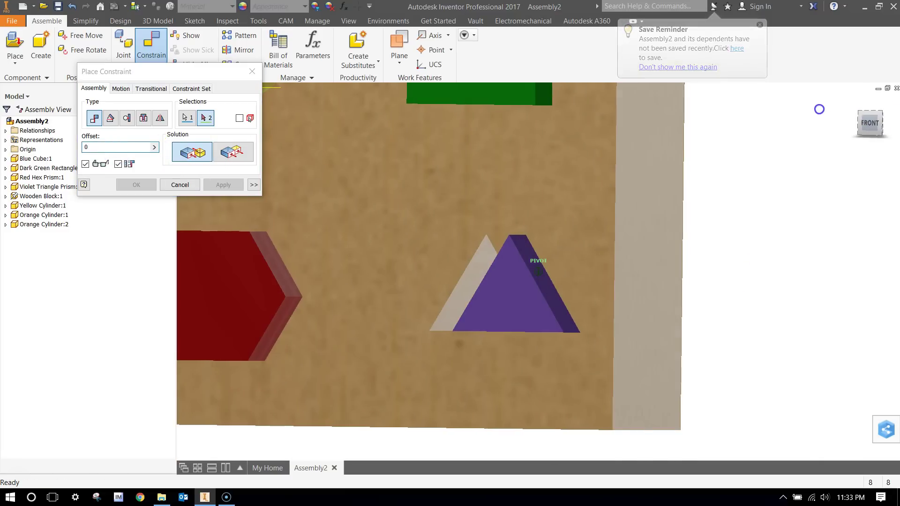
{"action": "left_click", "coordinate": [477, 271]}
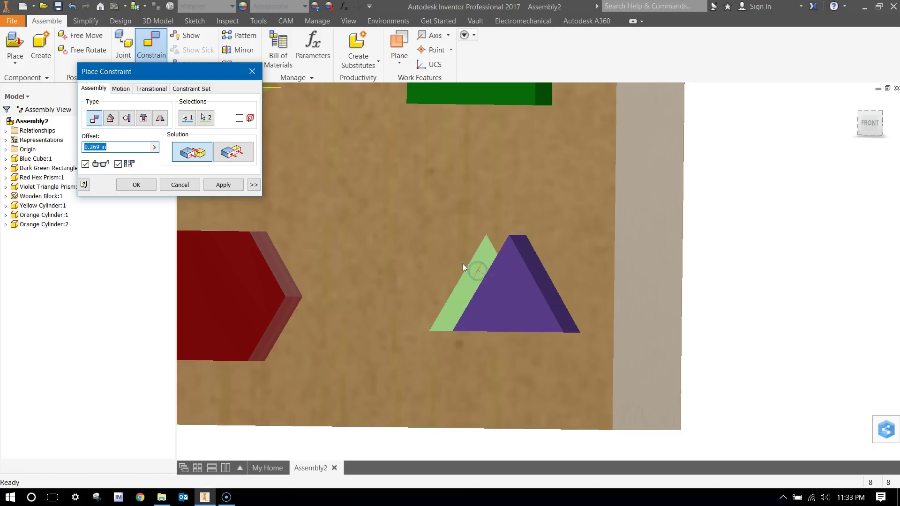
{"action": "left_click", "coordinate": [154, 147]}
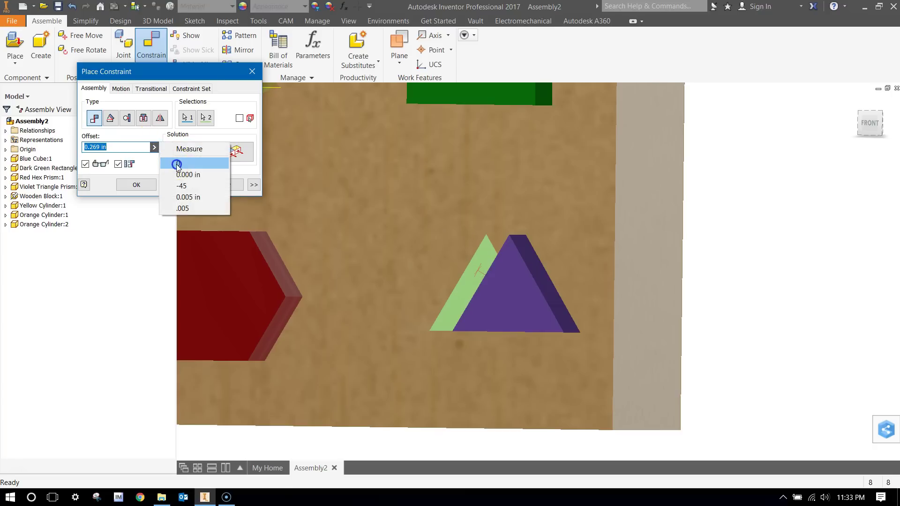
{"action": "left_click", "coordinate": [174, 163]}
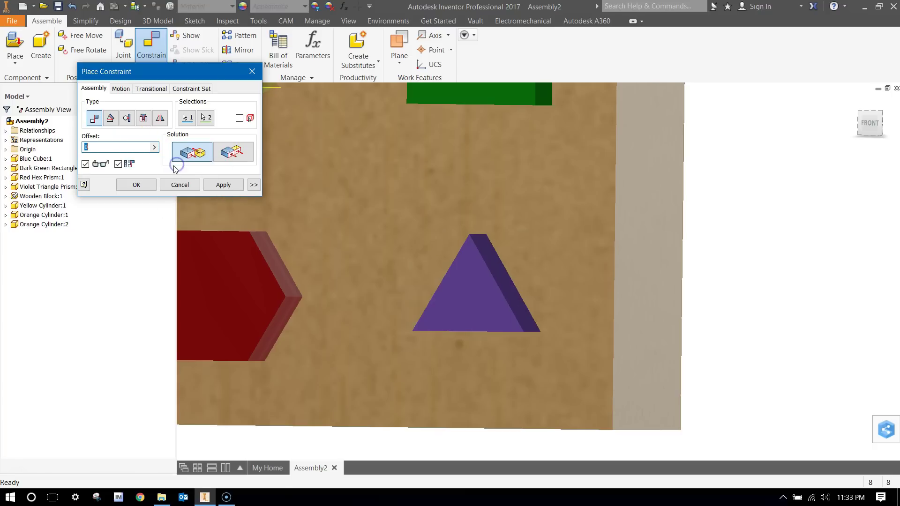
{"action": "left_click", "coordinate": [136, 185]}
Step: Check whether the violet prism can still move and inspect all four placed pieces from the front and home views
{"action": "left_click", "coordinate": [490, 309]}
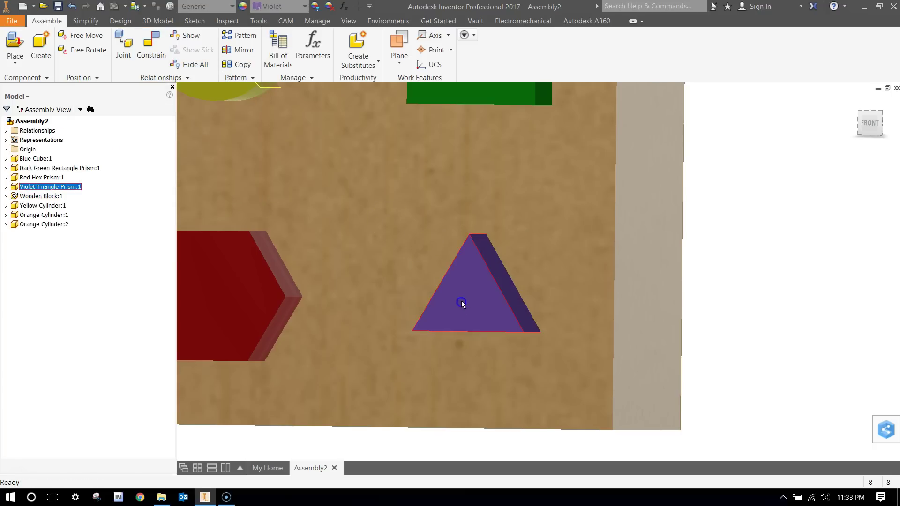
{"action": "scroll", "coordinate": [426, 363], "scroll_direction": "down", "scroll_amount": 4}
{"action": "scroll", "coordinate": [427, 374], "scroll_direction": "down", "scroll_amount": 4}
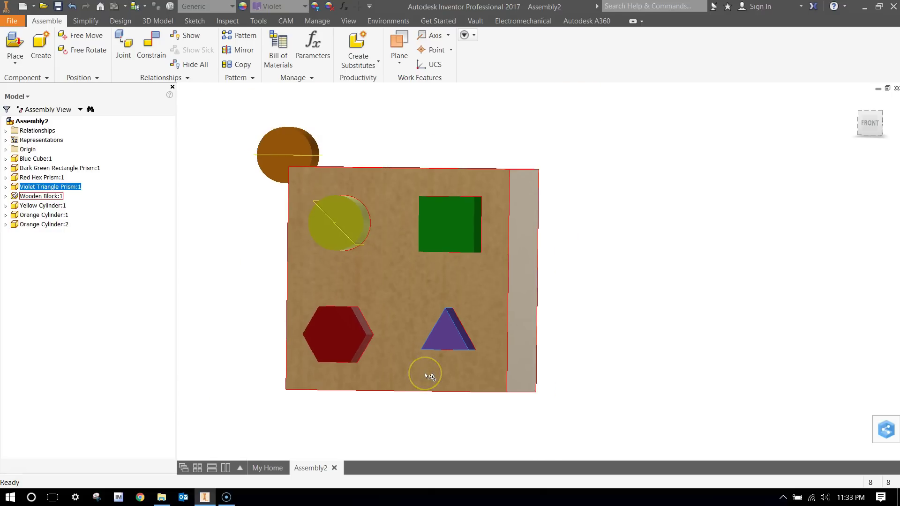
{"action": "left_click", "coordinate": [866, 113]}
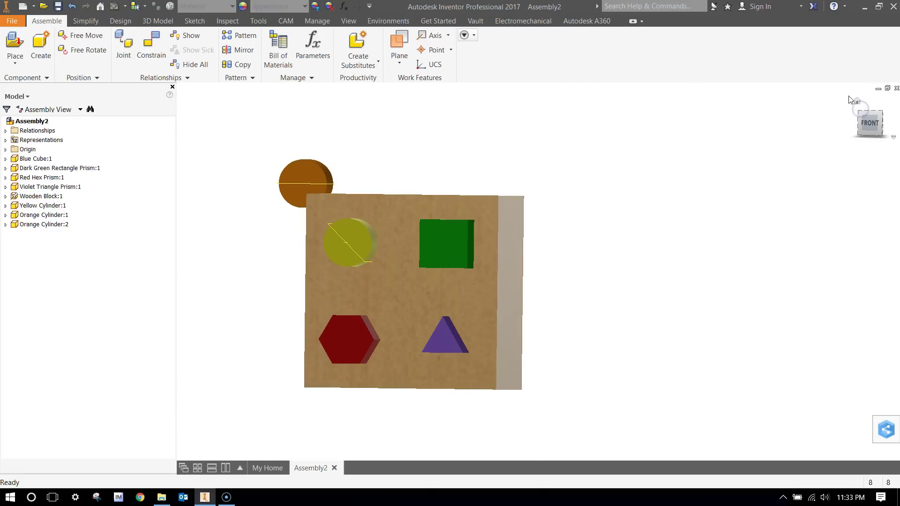
{"action": "left_click", "coordinate": [857, 102]}
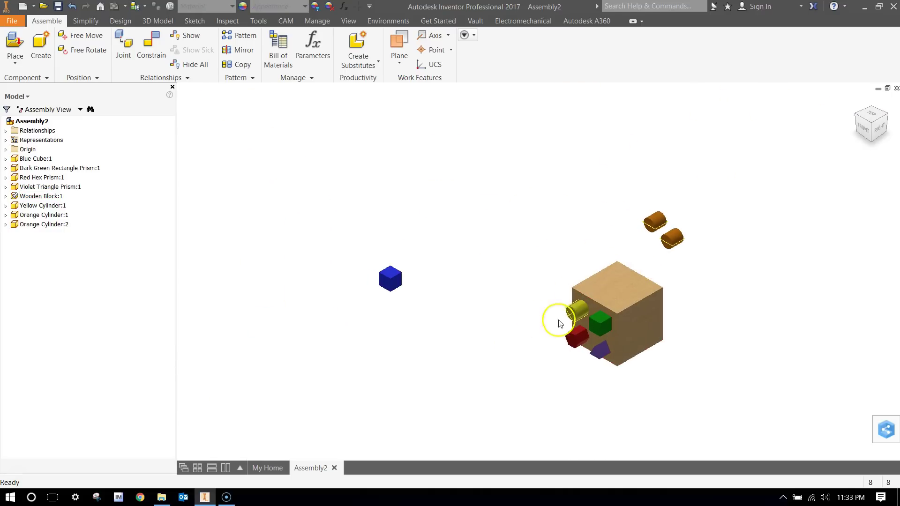
{"action": "scroll", "coordinate": [677, 329], "scroll_direction": "up", "scroll_amount": 5}
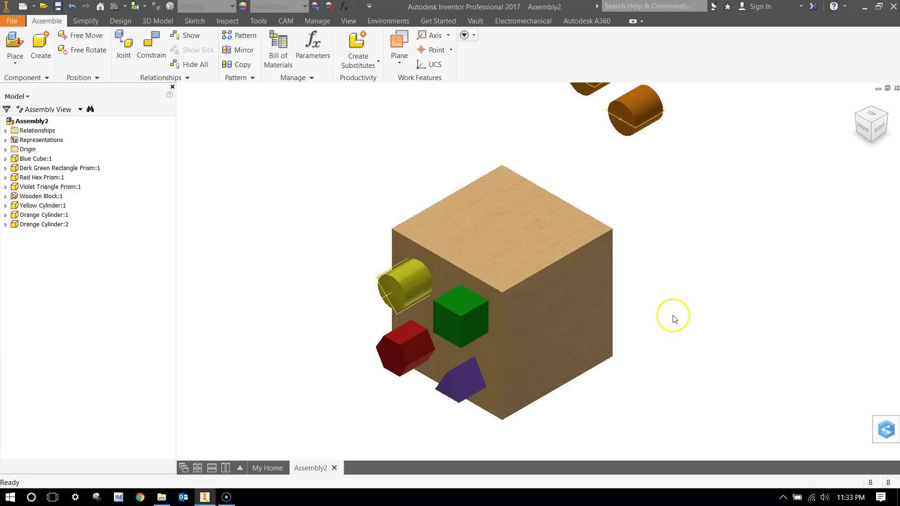
{"action": "left_click", "coordinate": [412, 283]}
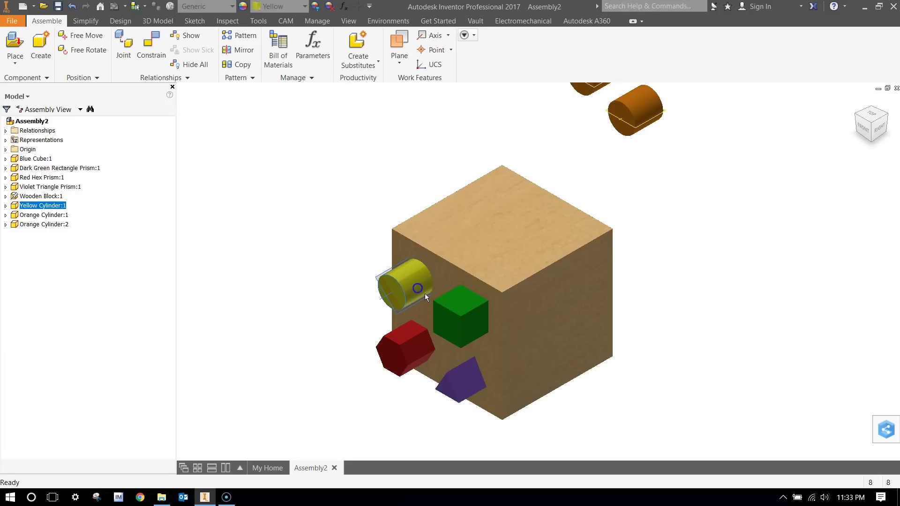
{"action": "left_click", "coordinate": [469, 314]}
{"action": "left_click", "coordinate": [412, 353]}
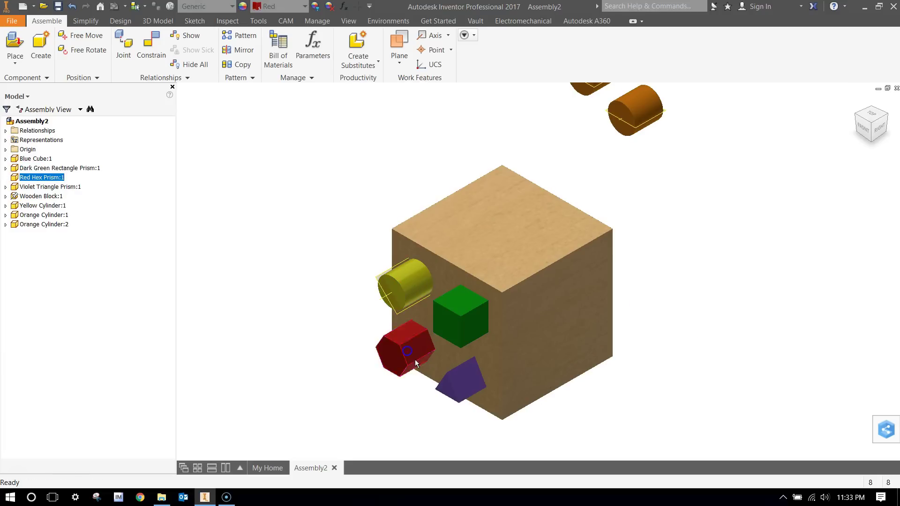
{"action": "left_click", "coordinate": [458, 382]}
{"action": "scroll", "coordinate": [383, 391], "scroll_direction": "down", "scroll_amount": 1}
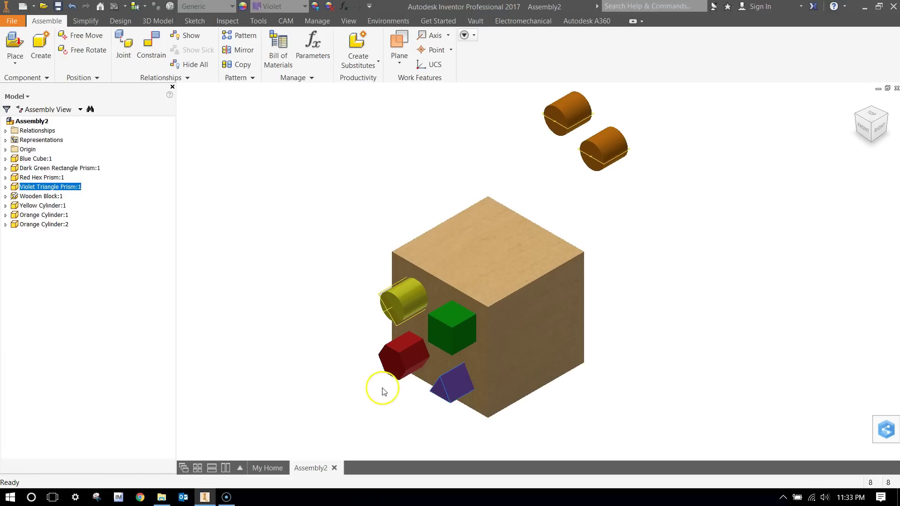
Step: Move both orange cylinders beyond the block's upper-left edge and make them tangent with the outside solution and 0.000 in offset, testing the motion
{"action": "left_click_drag", "start_coordinate": [569, 112], "coordinate": [383, 196]}
{"action": "left_click_drag", "start_coordinate": [603, 147], "coordinate": [307, 180]}
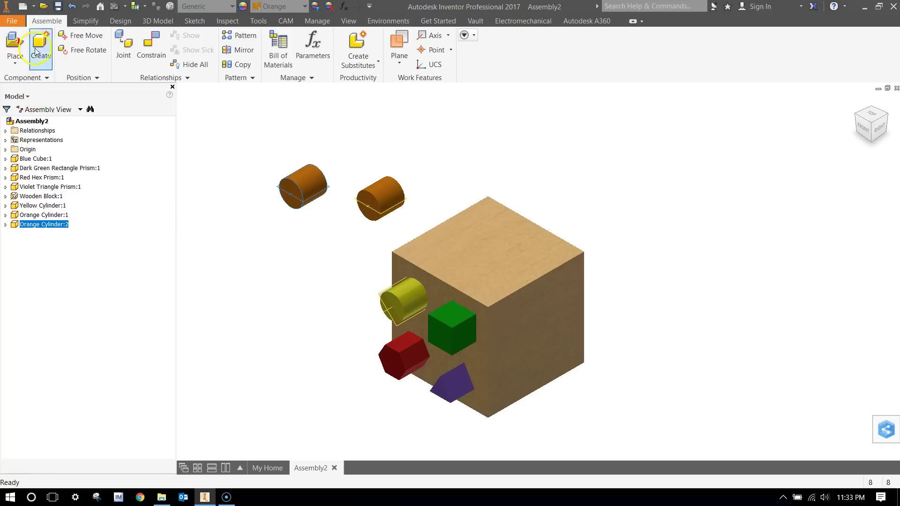
{"action": "left_click", "coordinate": [155, 41]}
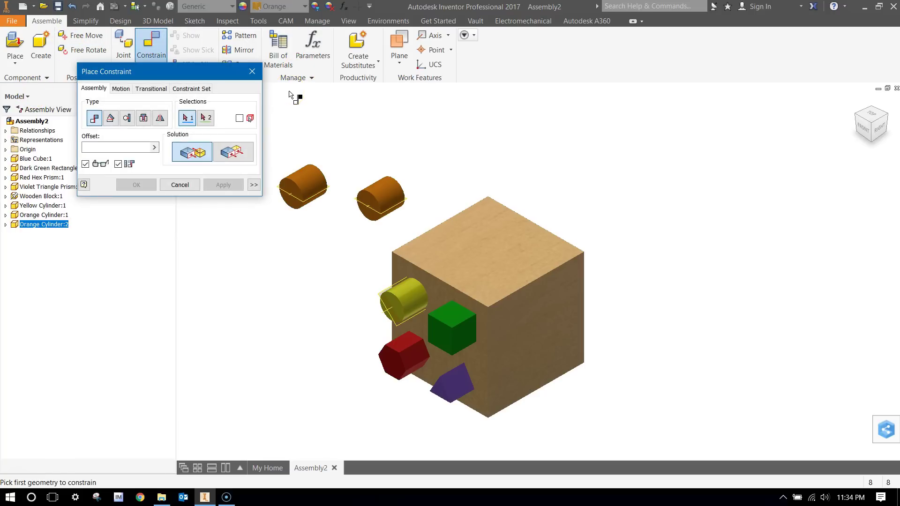
{"action": "left_click", "coordinate": [126, 118]}
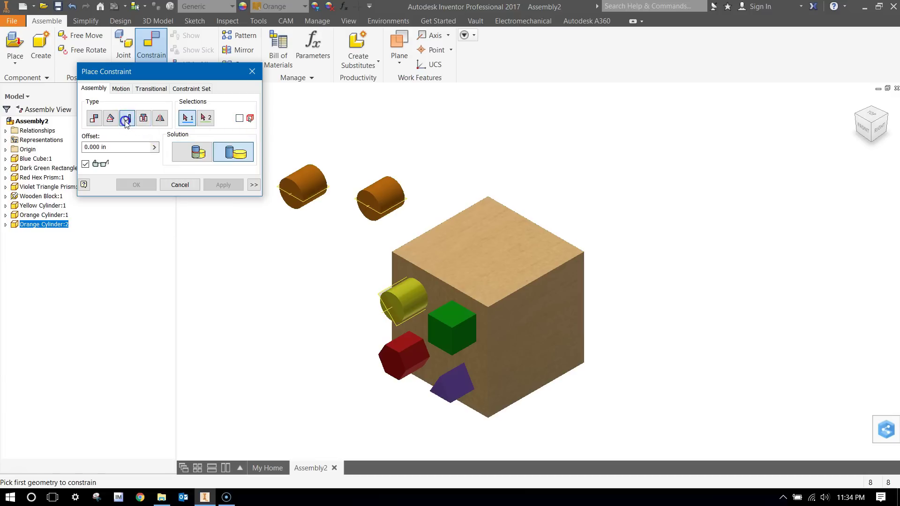
{"action": "left_click", "coordinate": [309, 168]}
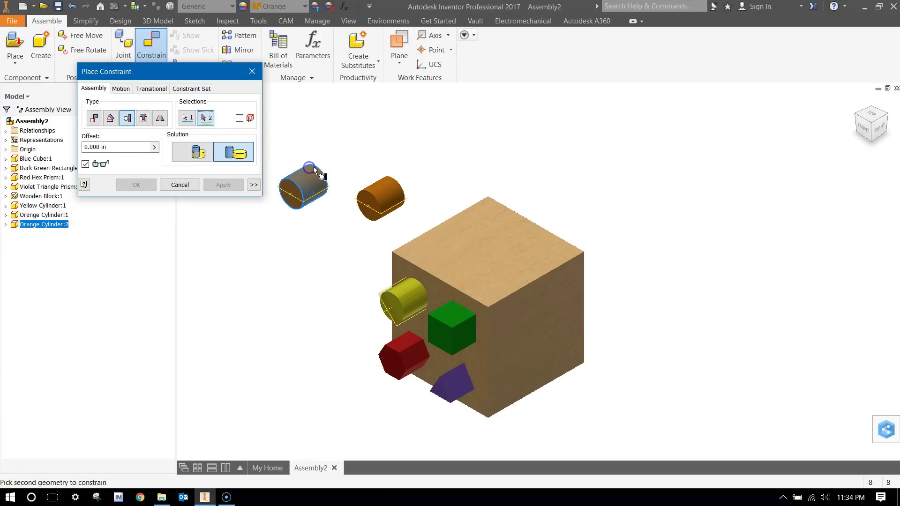
{"action": "left_click", "coordinate": [383, 179]}
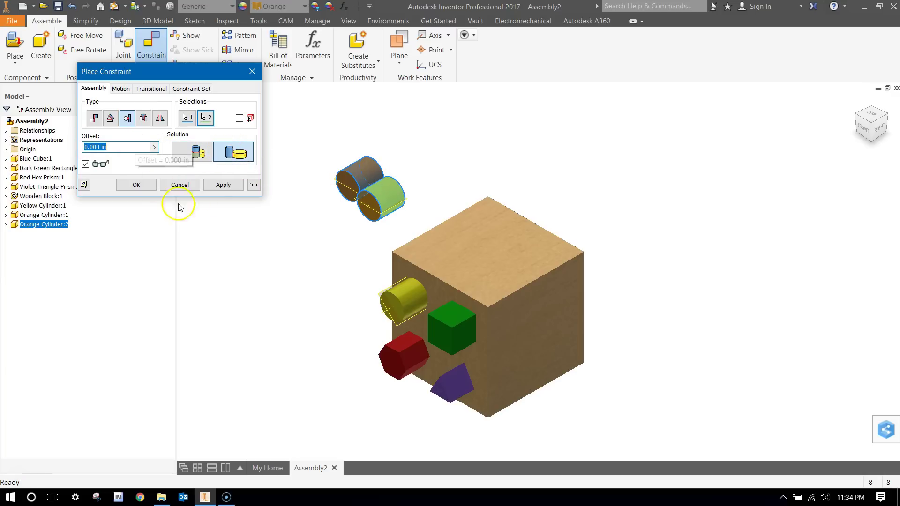
{"action": "left_click", "coordinate": [137, 186]}
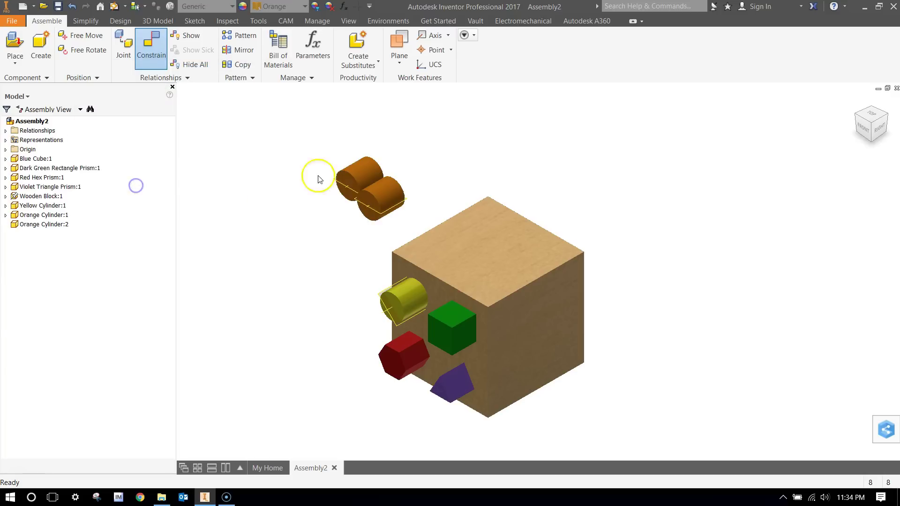
{"action": "left_click_drag", "start_coordinate": [358, 171], "coordinate": [365, 151]}
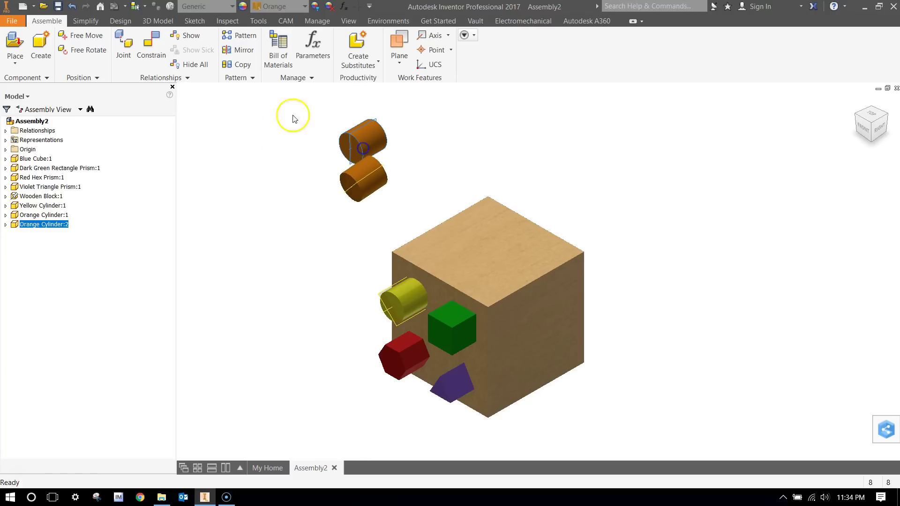
Step: Make the front end faces of the two orange cylinders flush with a 0.000 in offset, and test their movement
{"action": "left_click", "coordinate": [160, 50]}
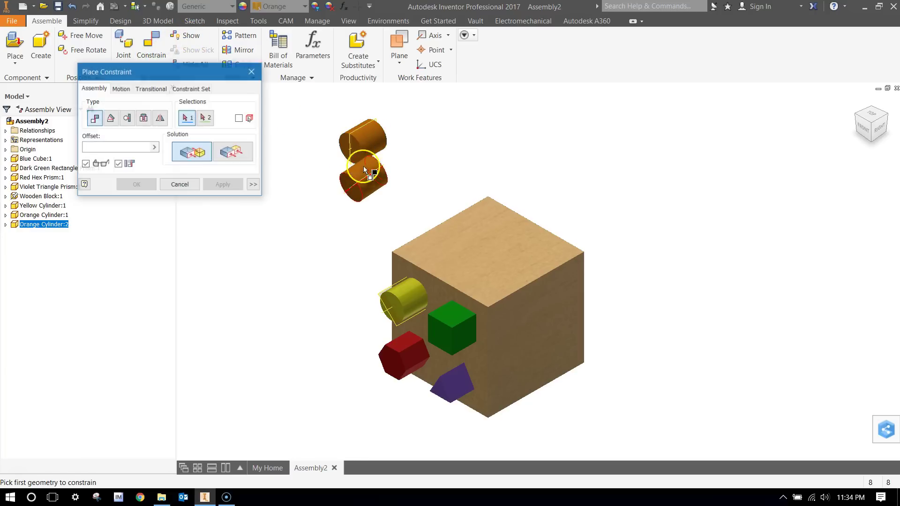
{"action": "scroll", "coordinate": [340, 150], "scroll_direction": "up", "scroll_amount": 4}
{"action": "scroll", "coordinate": [328, 160], "scroll_direction": "up", "scroll_amount": 1}
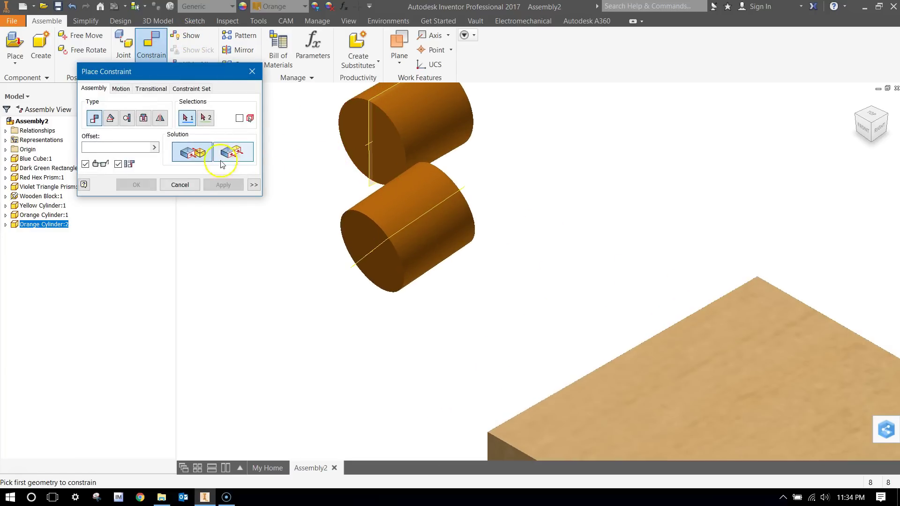
{"action": "left_click", "coordinate": [234, 151]}
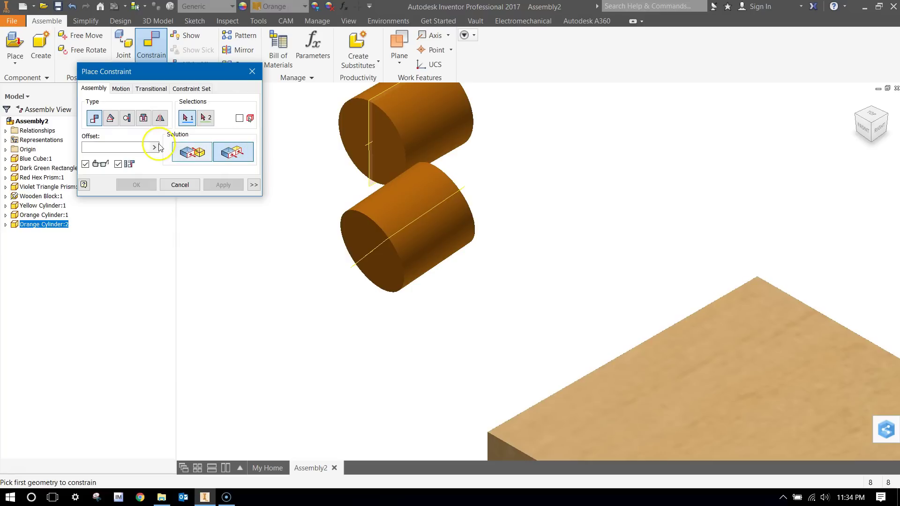
{"action": "left_click", "coordinate": [154, 147]}
{"action": "left_click", "coordinate": [182, 173]}
{"action": "left_click", "coordinate": [154, 147]}
{"action": "left_click", "coordinate": [185, 175]}
{"action": "left_click", "coordinate": [233, 153]}
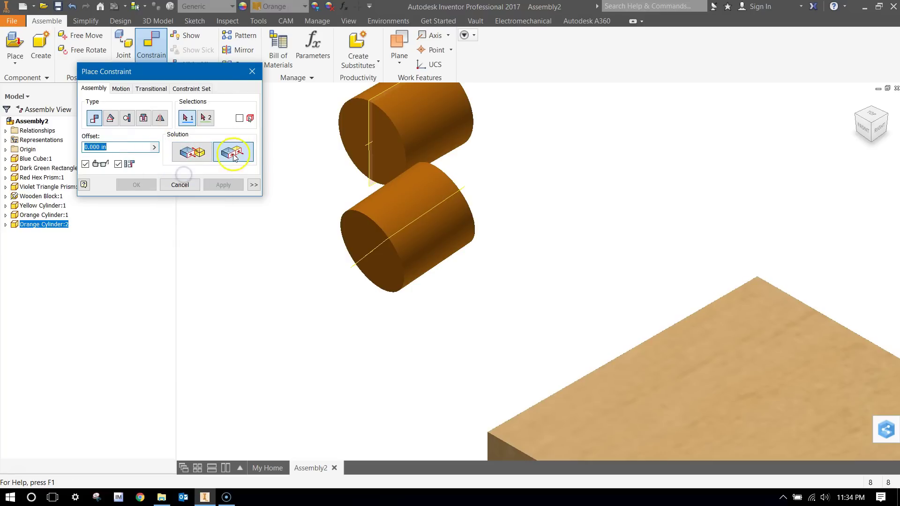
{"action": "left_click", "coordinate": [360, 122]}
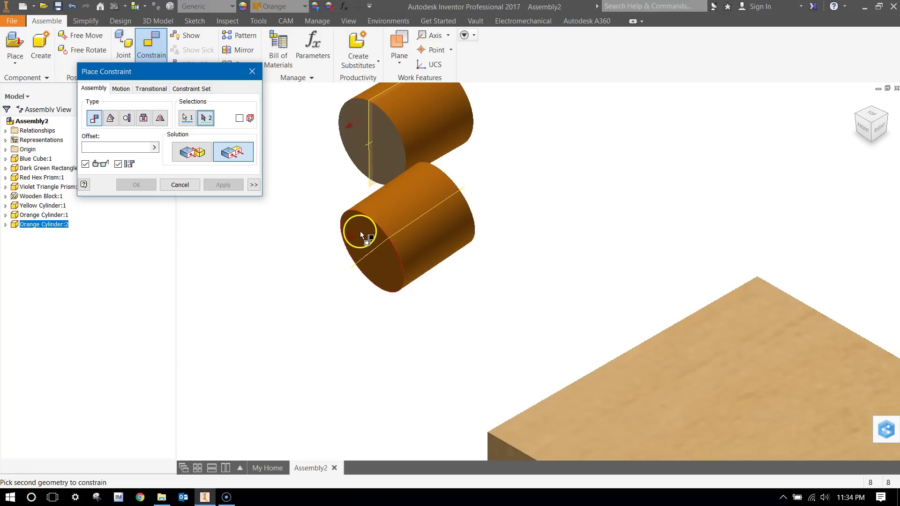
{"action": "left_click", "coordinate": [158, 147]}
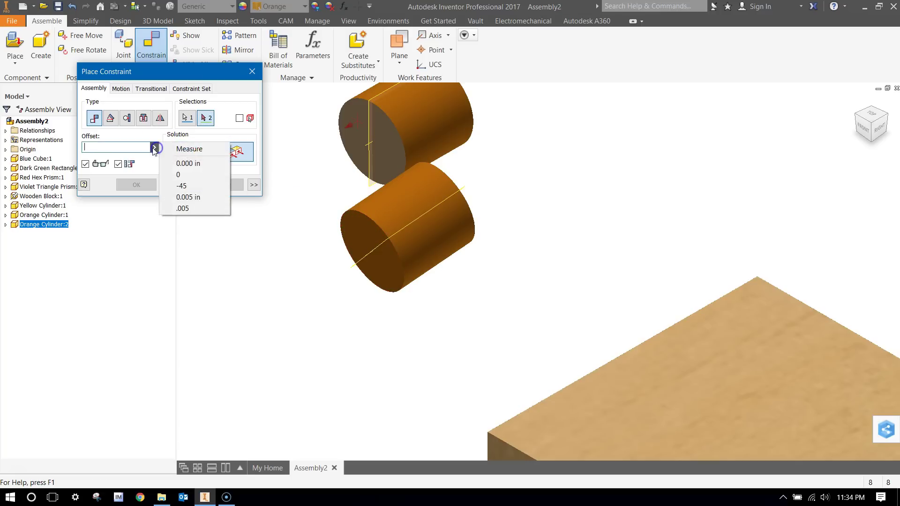
{"action": "left_click", "coordinate": [182, 165]}
{"action": "left_click", "coordinate": [361, 230]}
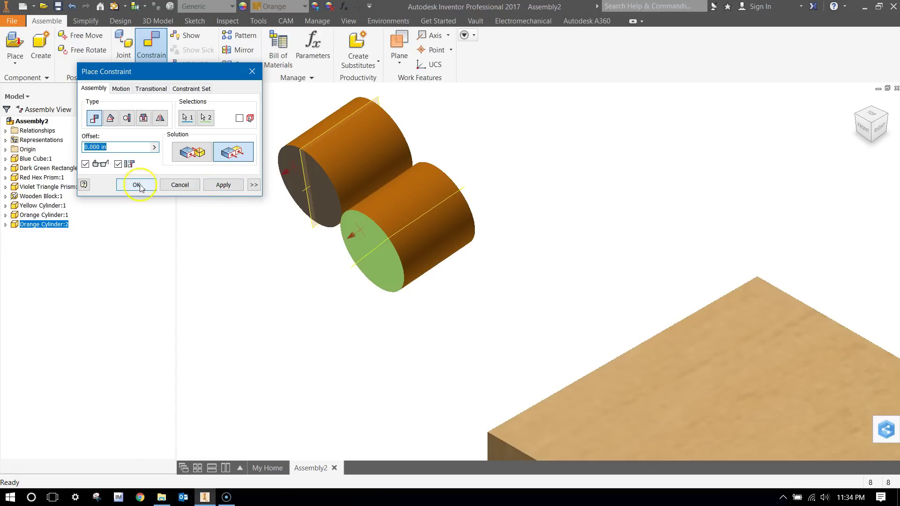
{"action": "left_click", "coordinate": [236, 186]}
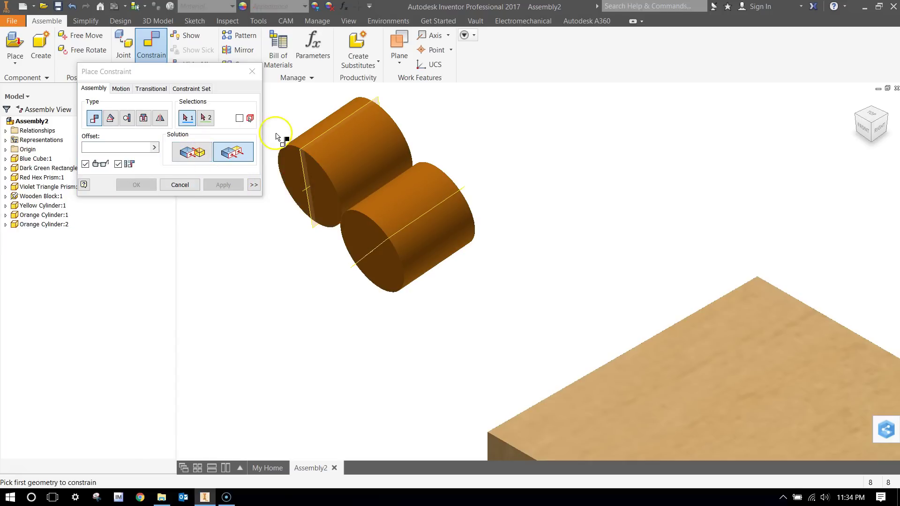
{"action": "left_click", "coordinate": [181, 185]}
{"action": "mouse_move", "coordinate": [344, 161]}
{"action": "left_mouse_down"}
{"action": "mouse_move", "coordinate": [341, 151]}
{"action": "mouse_move", "coordinate": [305, 185]}
{"action": "mouse_move", "coordinate": [349, 168]}
{"action": "mouse_move", "coordinate": [316, 183]}
{"action": "mouse_move", "coordinate": [346, 177]}
{"action": "mouse_move", "coordinate": [337, 166]}
{"action": "left_mouse_up"}
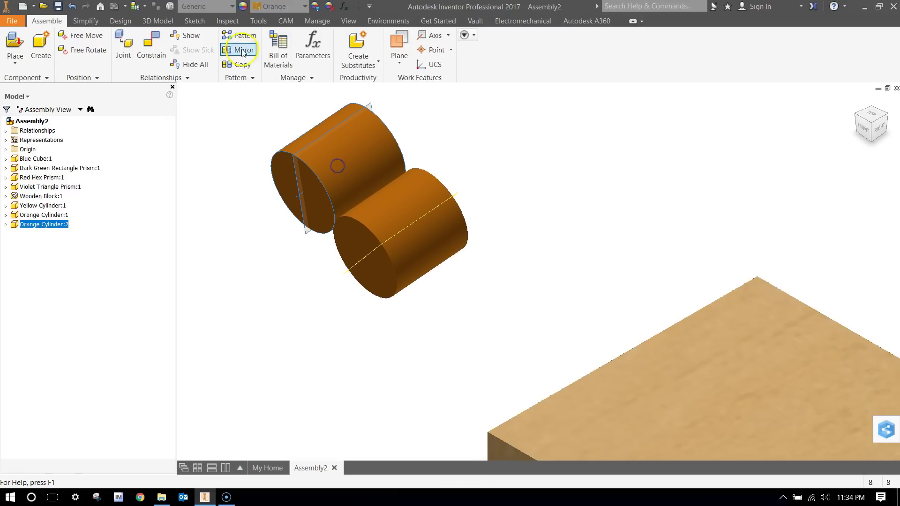
Step: Constrain the upper-left orange cylinder's work plane to the block's top face with a 0.00 deg directed angle, and test the cylinders' motion
{"action": "left_click", "coordinate": [160, 41]}
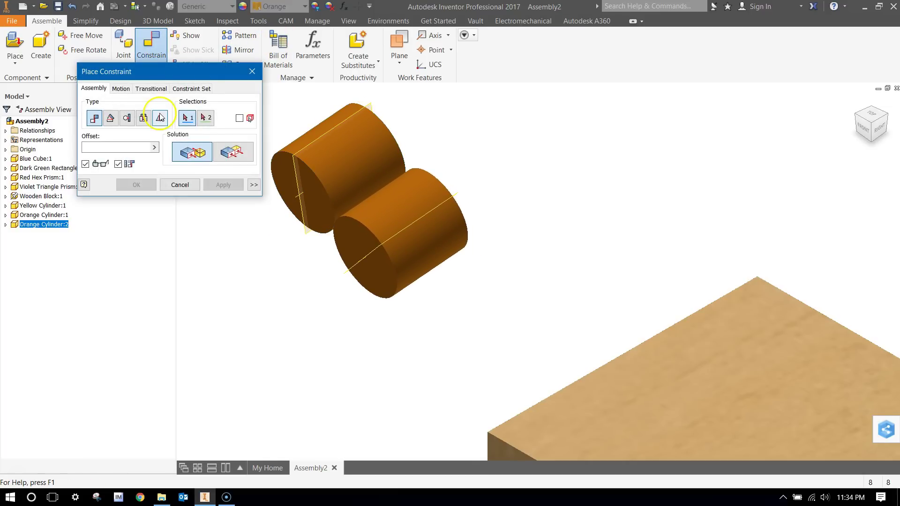
{"action": "left_click", "coordinate": [112, 120]}
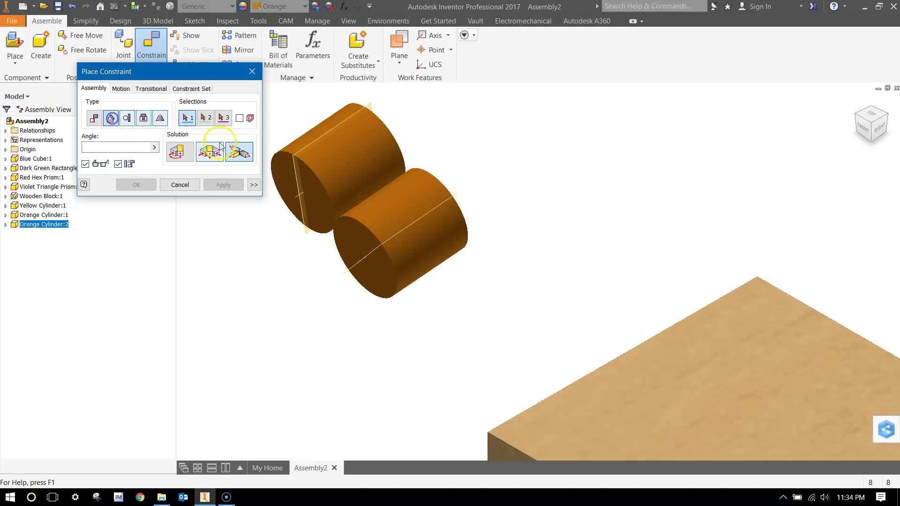
{"action": "left_click", "coordinate": [293, 159]}
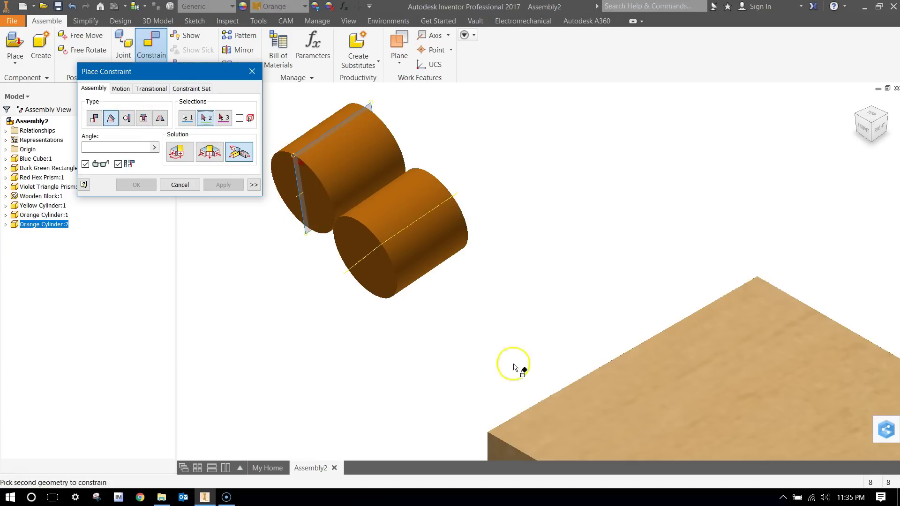
{"action": "left_click", "coordinate": [576, 409]}
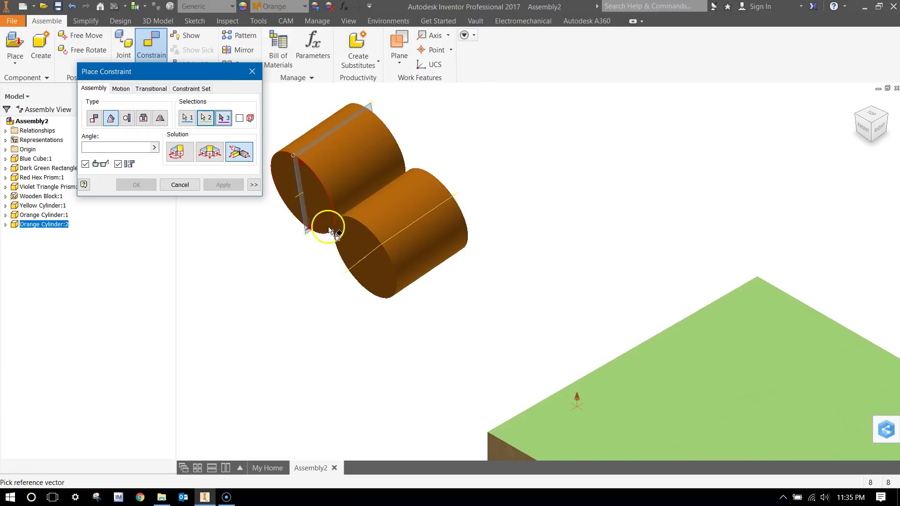
{"action": "left_click", "coordinate": [185, 156]}
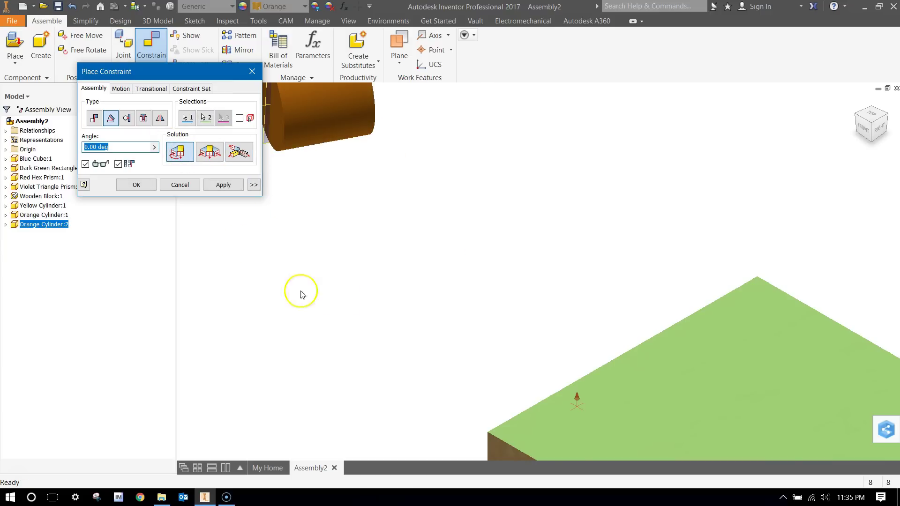
{"action": "scroll", "coordinate": [445, 317], "scroll_direction": "down", "scroll_amount": 3}
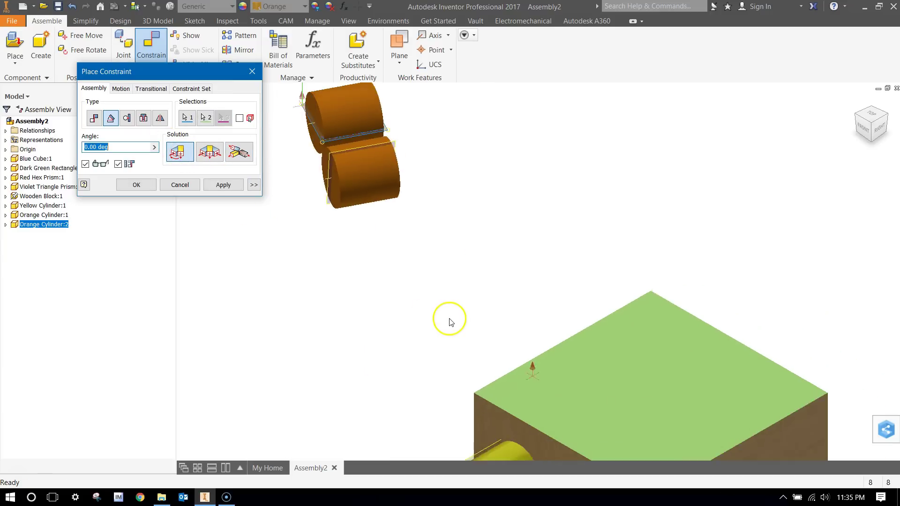
{"action": "left_click", "coordinate": [153, 186]}
{"action": "left_click_drag", "start_coordinate": [395, 213], "coordinate": [386, 270]}
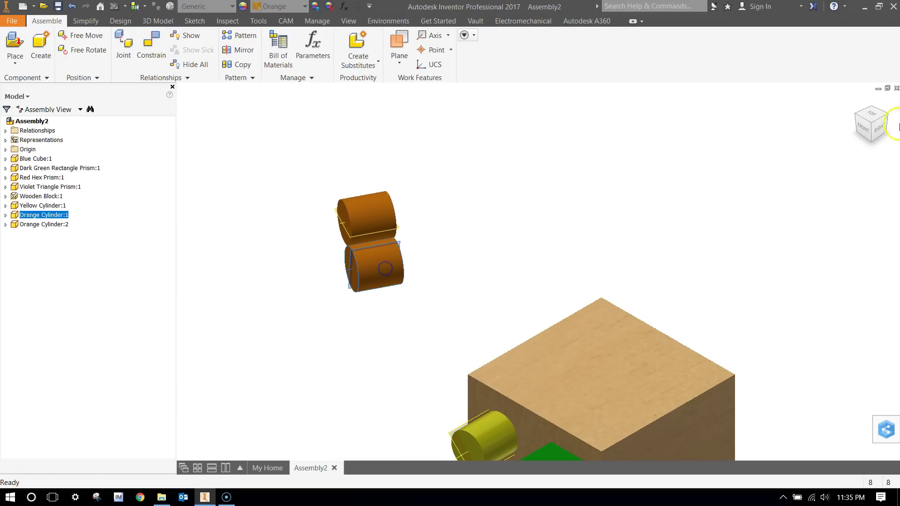
Step: Move both orange cylinders to the right of the wooden block, level with its upper holes in the front view
{"action": "left_click", "coordinate": [864, 129]}
{"action": "left_click_drag", "start_coordinate": [550, 219], "coordinate": [752, 226]}
{"action": "key", "text": "Escape"}
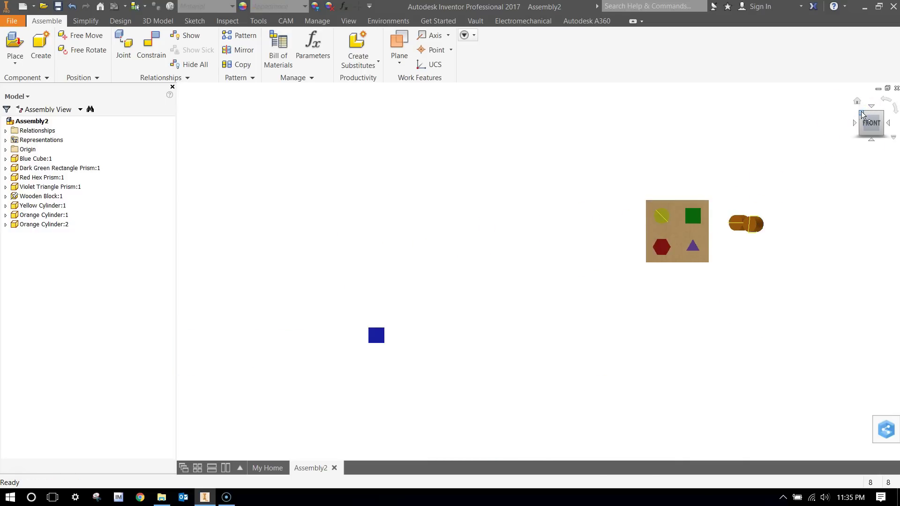
{"action": "scroll", "coordinate": [734, 225], "scroll_direction": "up", "scroll_amount": 5}
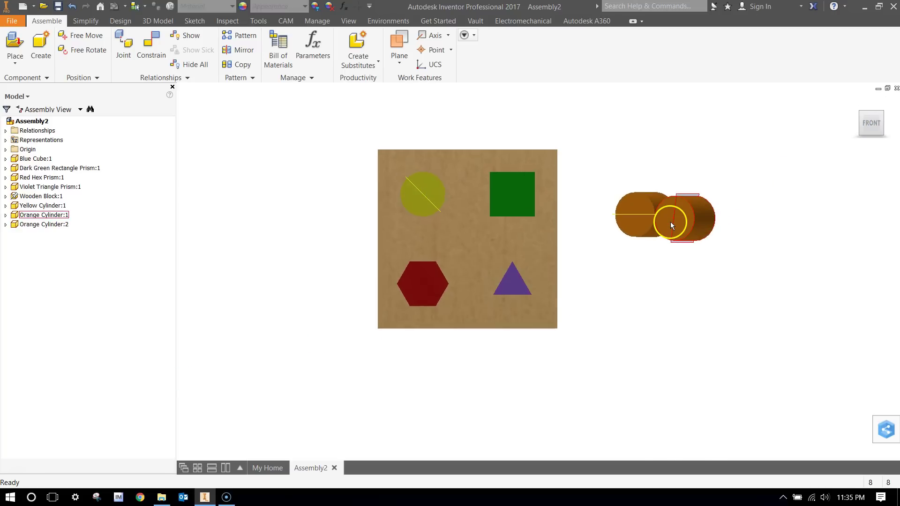
{"action": "left_click_drag", "start_coordinate": [699, 220], "coordinate": [672, 209]}
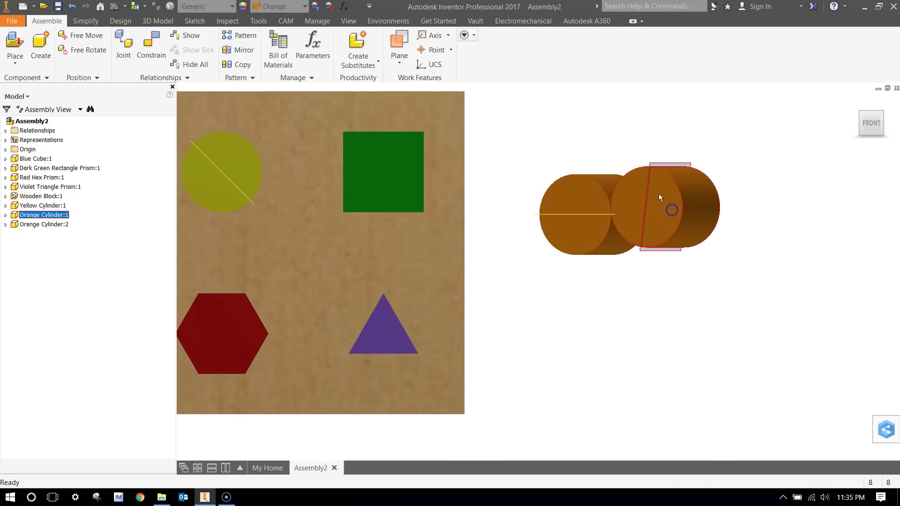
Step: Make the left orange cylinder's front end face flush with the block's front face at a 0.000 in offset, and test the movement
{"action": "left_click", "coordinate": [163, 51]}
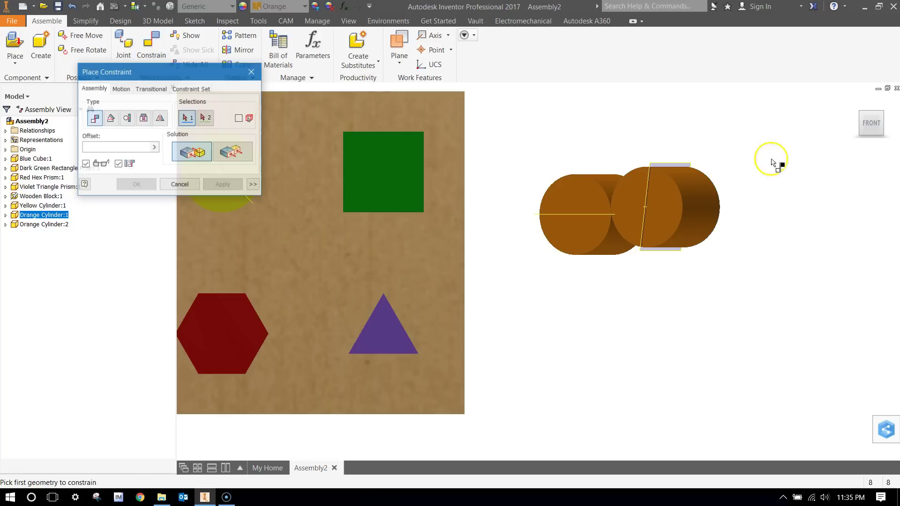
{"action": "left_click", "coordinate": [882, 116]}
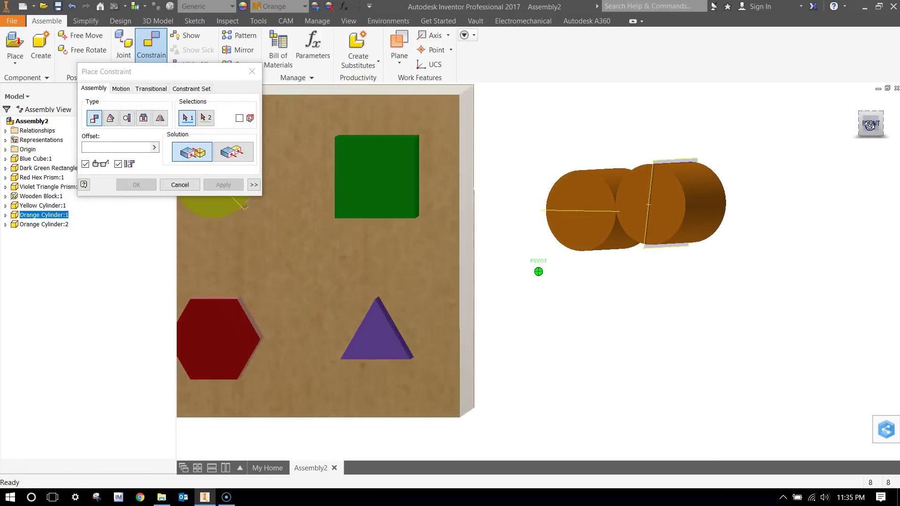
{"action": "left_click", "coordinate": [229, 154]}
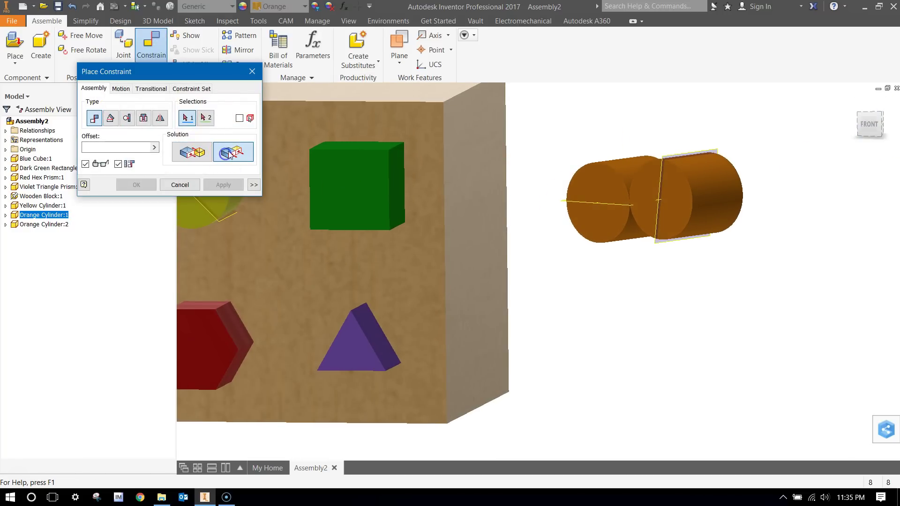
{"action": "left_click", "coordinate": [394, 276]}
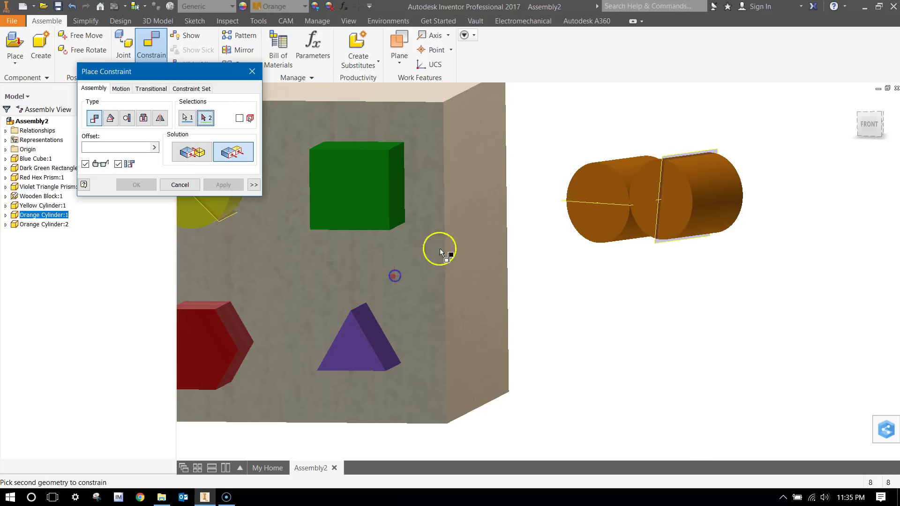
{"action": "left_click", "coordinate": [589, 187]}
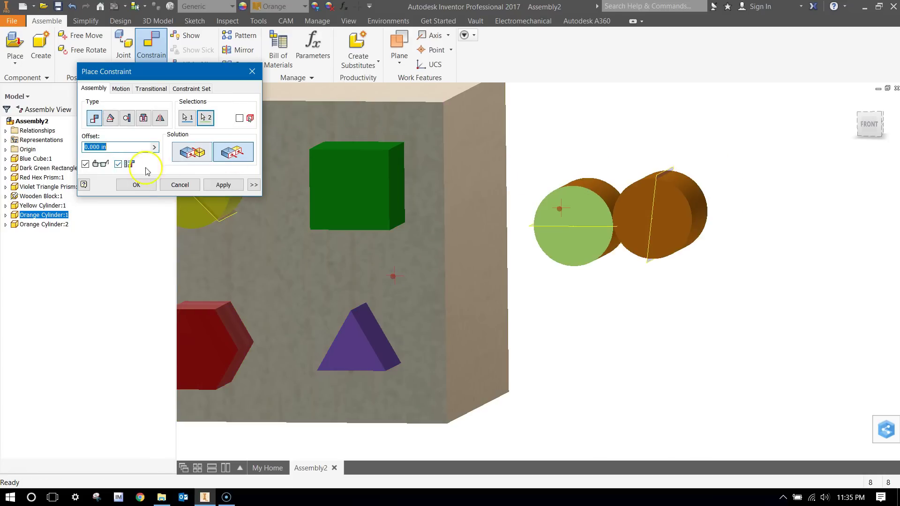
{"action": "left_click", "coordinate": [137, 185]}
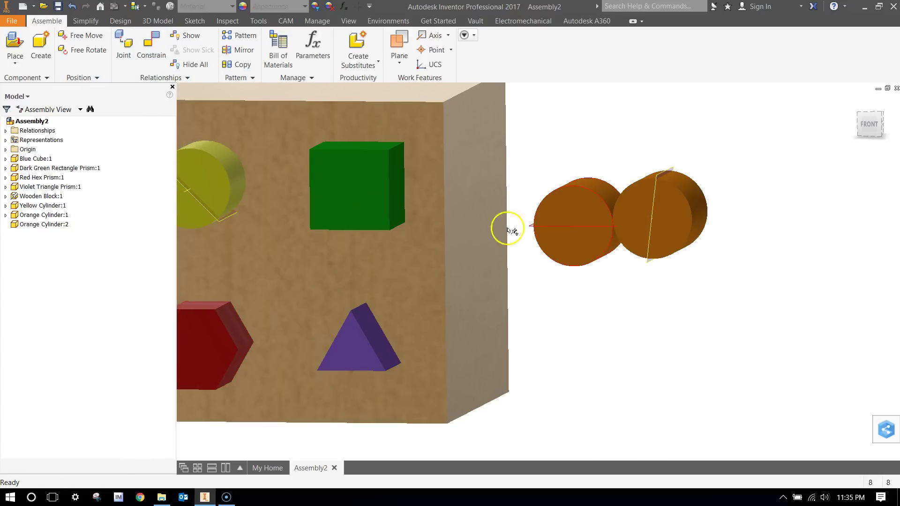
{"action": "mouse_move", "coordinate": [675, 213]}
{"action": "left_mouse_down"}
{"action": "mouse_move", "coordinate": [635, 161]}
{"action": "mouse_move", "coordinate": [596, 146]}
{"action": "mouse_move", "coordinate": [651, 184]}
{"action": "mouse_move", "coordinate": [659, 228]}
{"action": "mouse_move", "coordinate": [639, 256]}
{"action": "mouse_move", "coordinate": [647, 177]}
{"action": "mouse_move", "coordinate": [593, 134]}
{"action": "mouse_move", "coordinate": [654, 222]}
{"action": "mouse_move", "coordinate": [691, 230]}
{"action": "mouse_move", "coordinate": [680, 209]}
{"action": "left_mouse_up"}
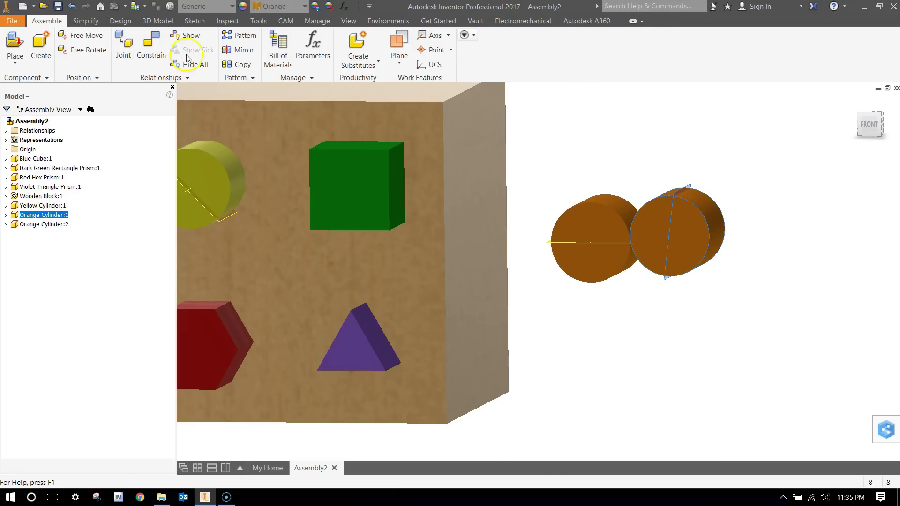
Step: Make the left orange cylinder's work plane flush with the block's top face at a 2 in offset, and test the remaining movement
{"action": "left_click", "coordinate": [167, 41]}
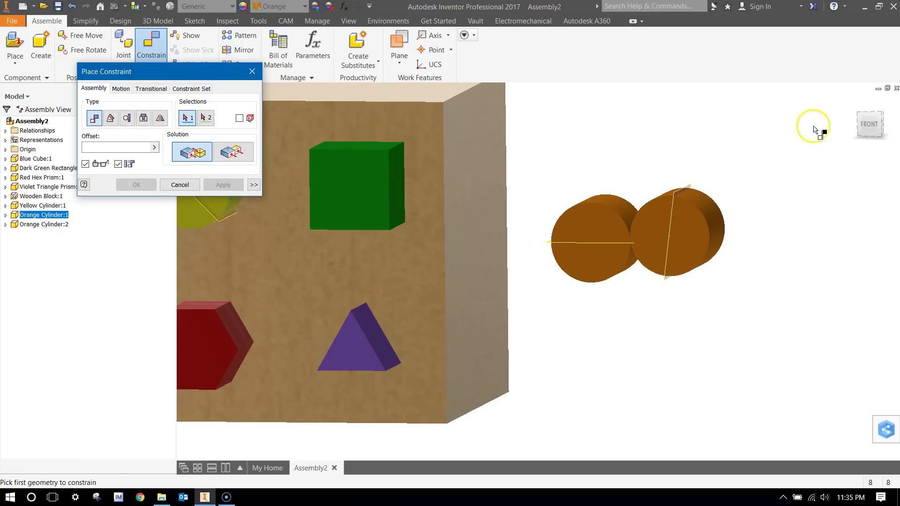
{"action": "left_click", "coordinate": [874, 124]}
{"action": "left_click_drag", "start_coordinate": [874, 125], "coordinate": [655, 251]}
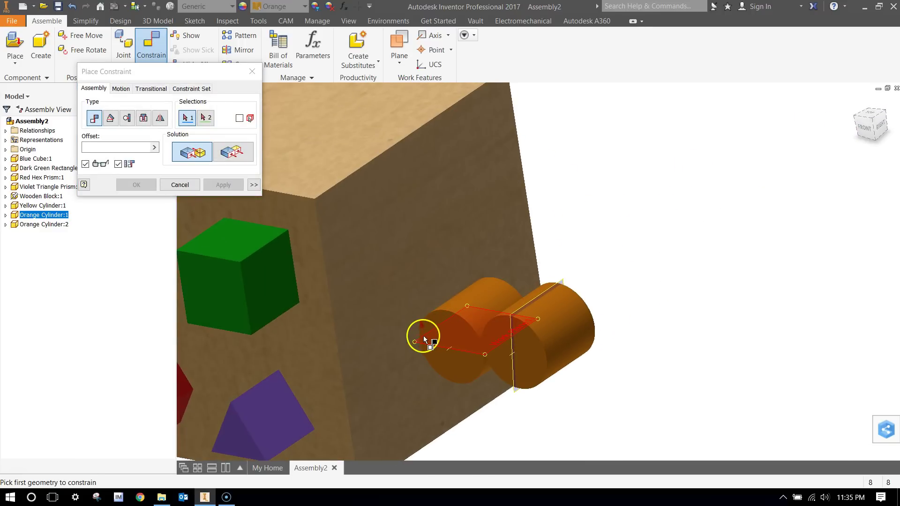
{"action": "left_click", "coordinate": [430, 339]}
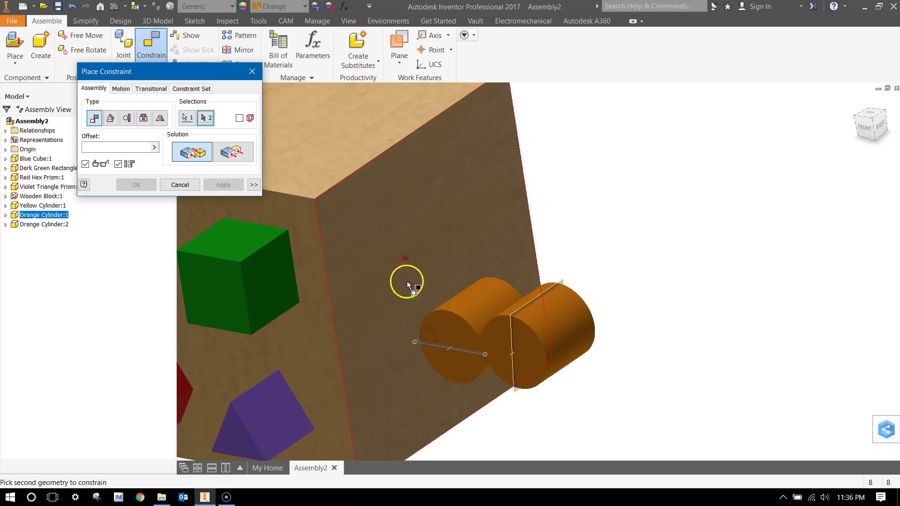
{"action": "left_click", "coordinate": [348, 150]}
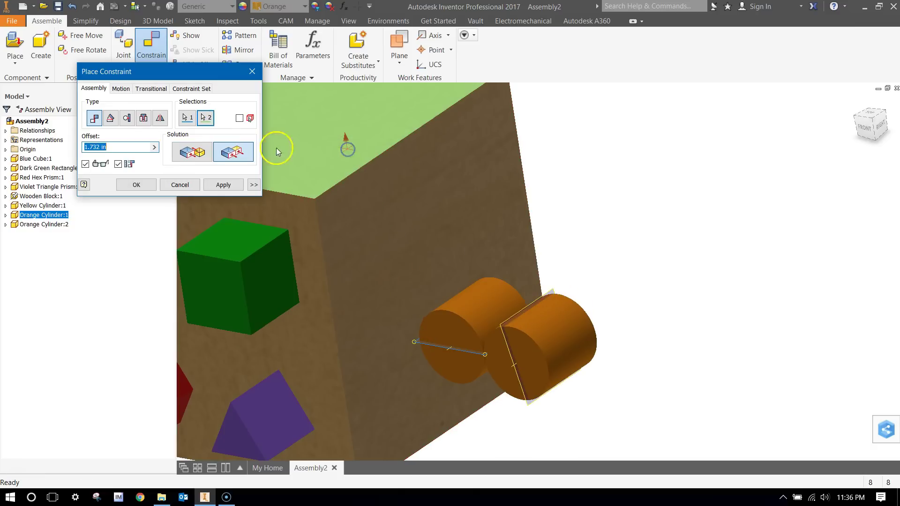
{"action": "left_click", "coordinate": [239, 156]}
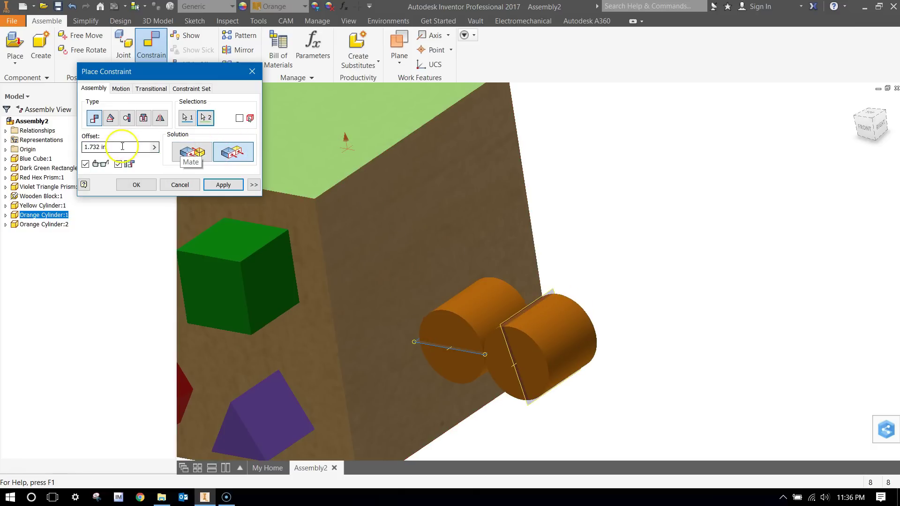
{"action": "type", "text": "2"}
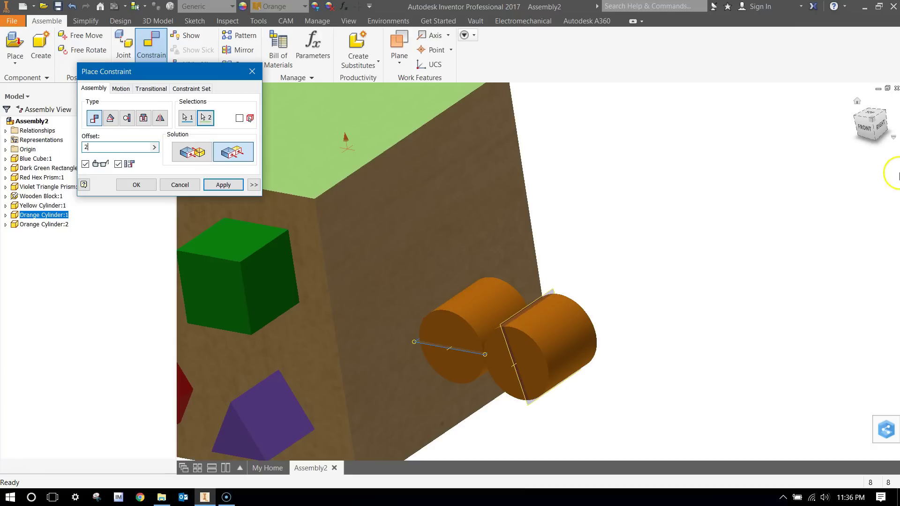
{"action": "left_click_drag", "start_coordinate": [875, 146], "coordinate": [873, 113]}
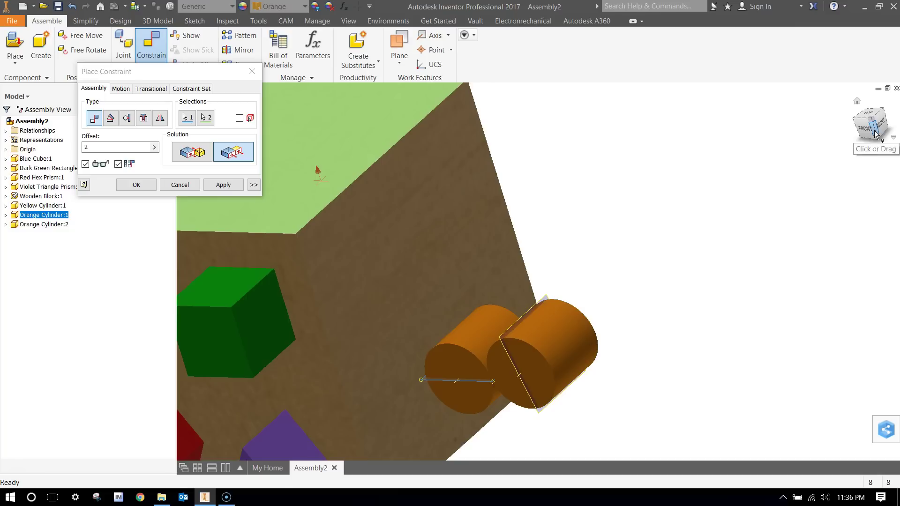
{"action": "left_click", "coordinate": [218, 186]}
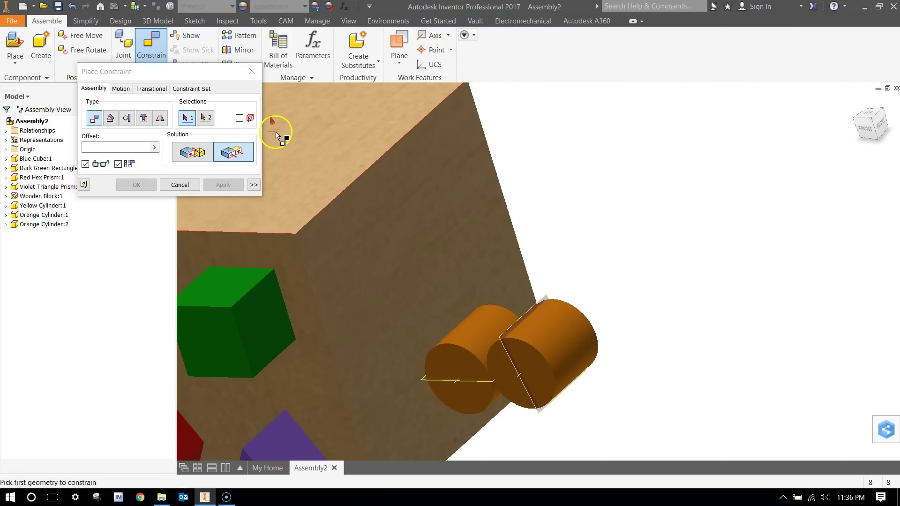
{"action": "left_click", "coordinate": [180, 185]}
{"action": "left_click_drag", "start_coordinate": [569, 363], "coordinate": [550, 361]}
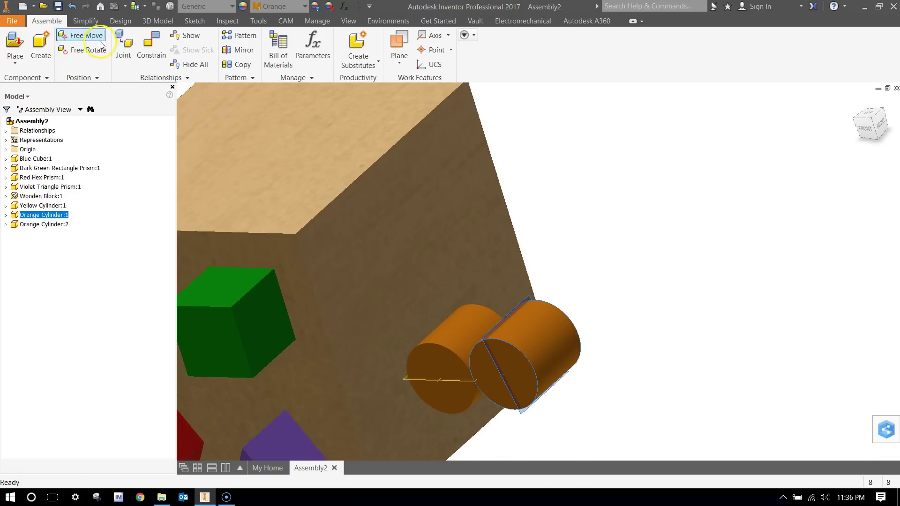
Step: Make the left orange cylinder tangent to the block's right face with the outside solution and 0.000 in offset, and test the other cylinder's motion
{"action": "left_click", "coordinate": [160, 41]}
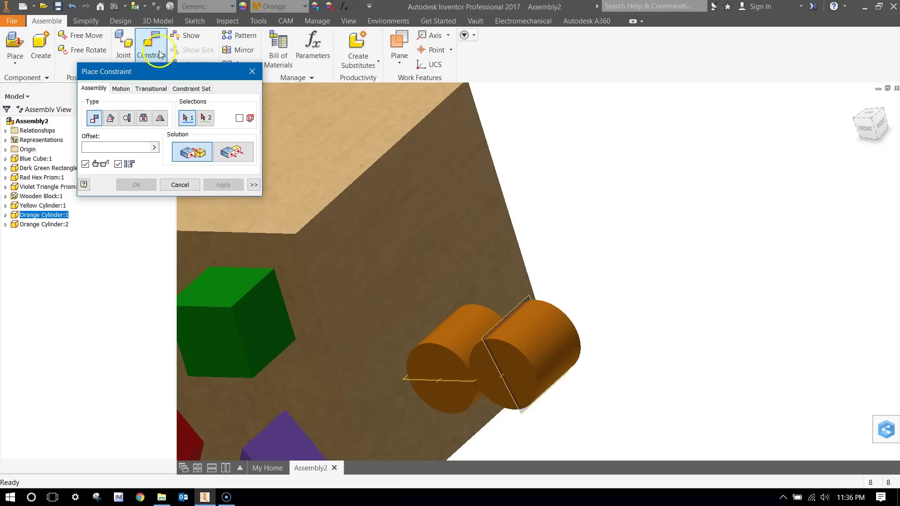
{"action": "left_click", "coordinate": [127, 118]}
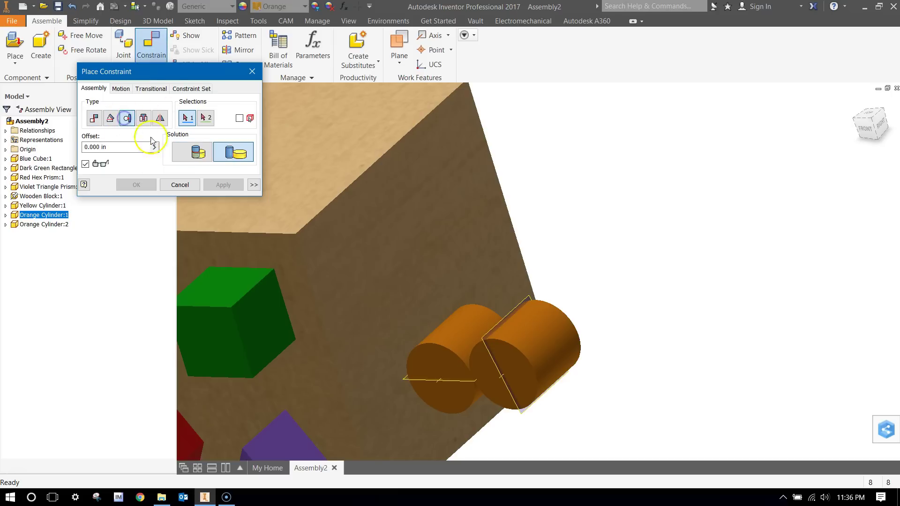
{"action": "left_click", "coordinate": [436, 329]}
{"action": "left_click", "coordinate": [384, 272]}
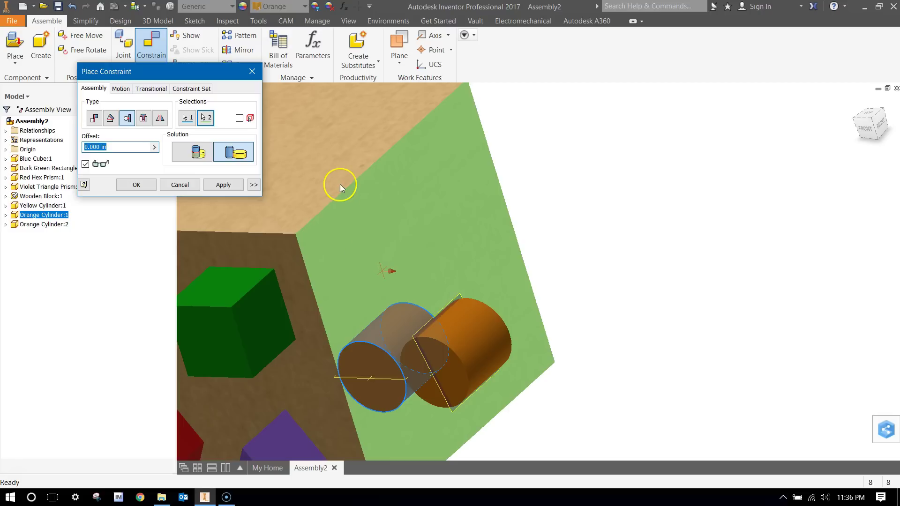
{"action": "left_click", "coordinate": [151, 184]}
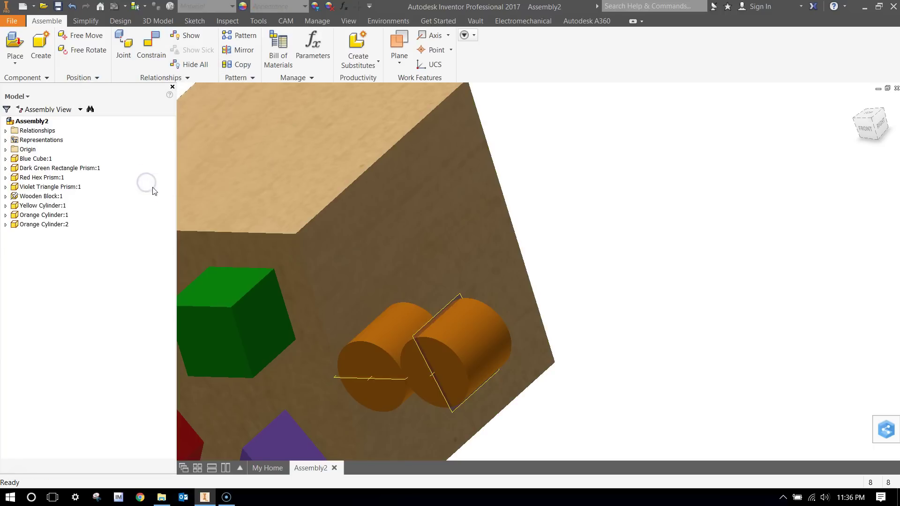
{"action": "left_click_drag", "start_coordinate": [485, 349], "coordinate": [455, 348]}
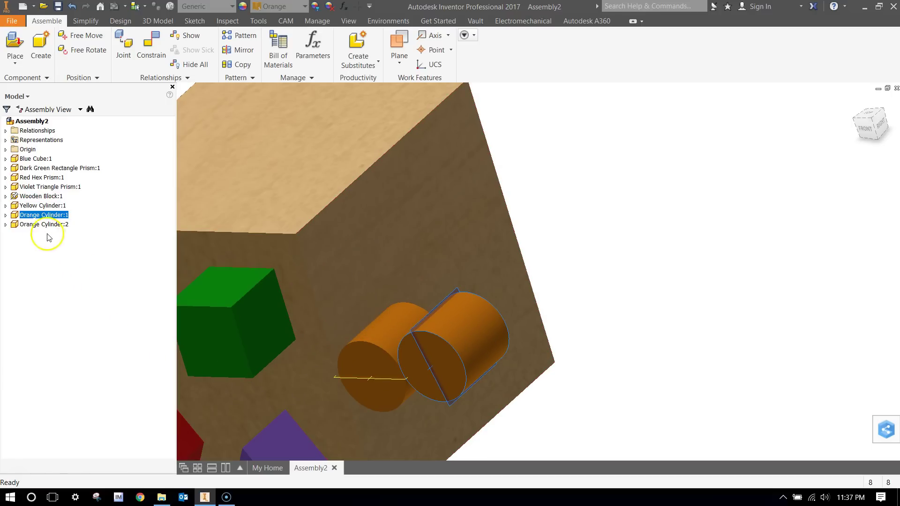
Step: List the constraints on both orange cylinders and examine which faces and planes the second cylinder's flush constraints tie together
{"action": "left_click", "coordinate": [6, 215]}
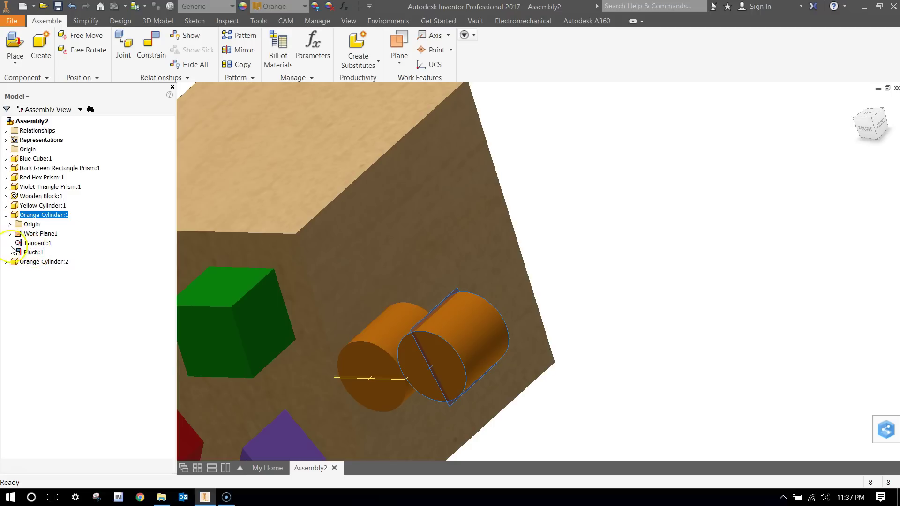
{"action": "left_click", "coordinate": [6, 263]}
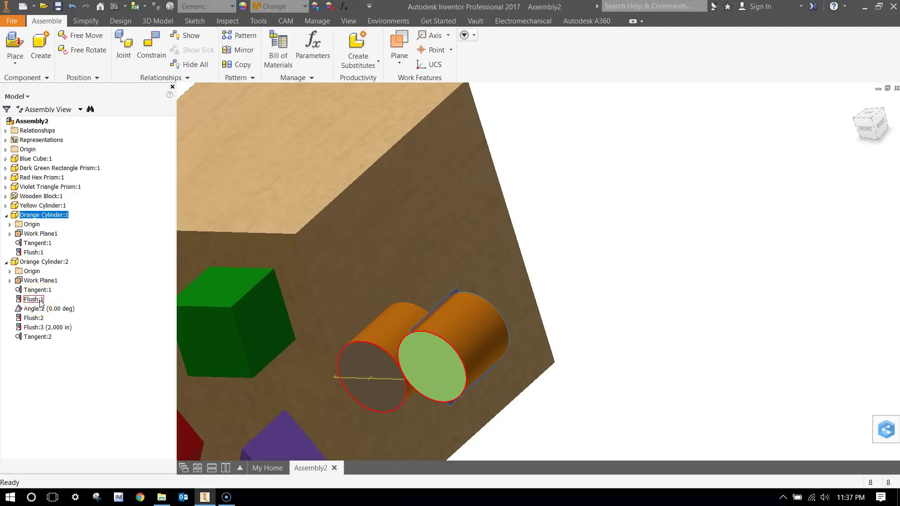
{"action": "left_click", "coordinate": [39, 328]}
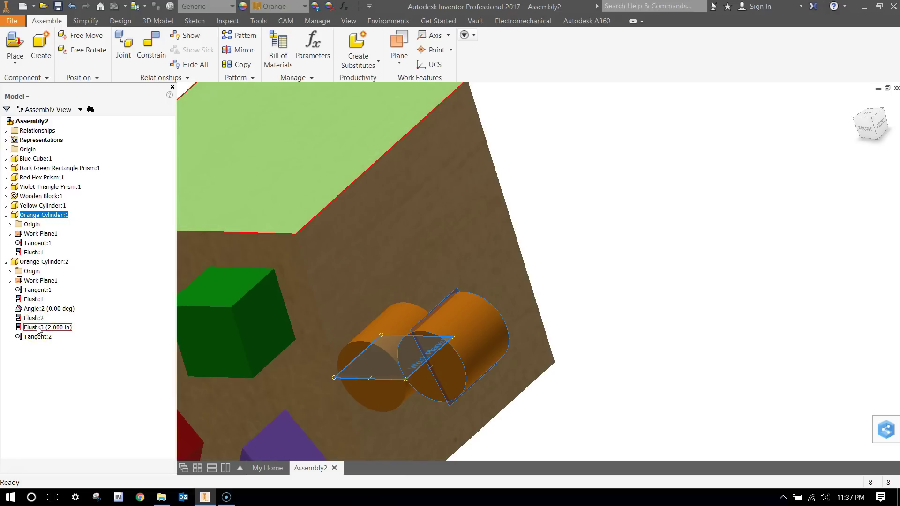
{"action": "left_click", "coordinate": [37, 320]}
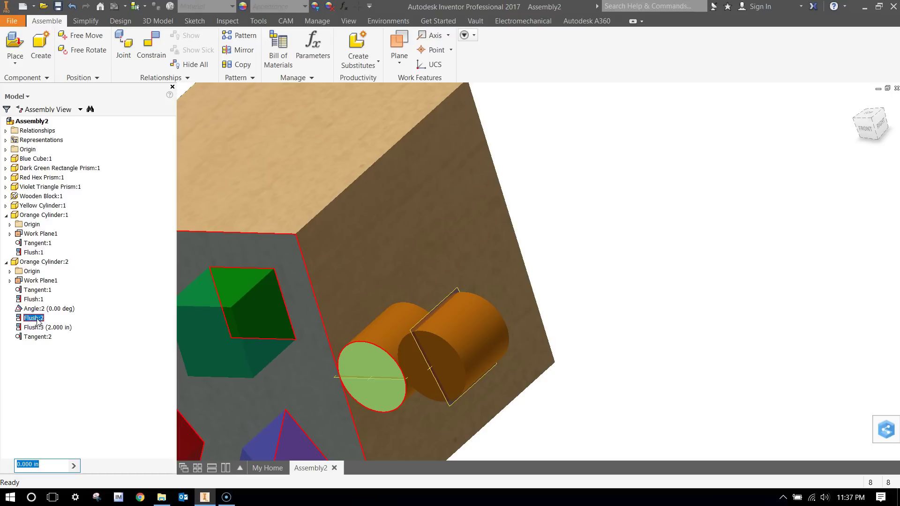
Step: Delete the left orange cylinder's flush constraint to the block's front face and its tangent constraint to the right face, and test the movement
{"action": "mouse_move", "coordinate": [22, 319]}
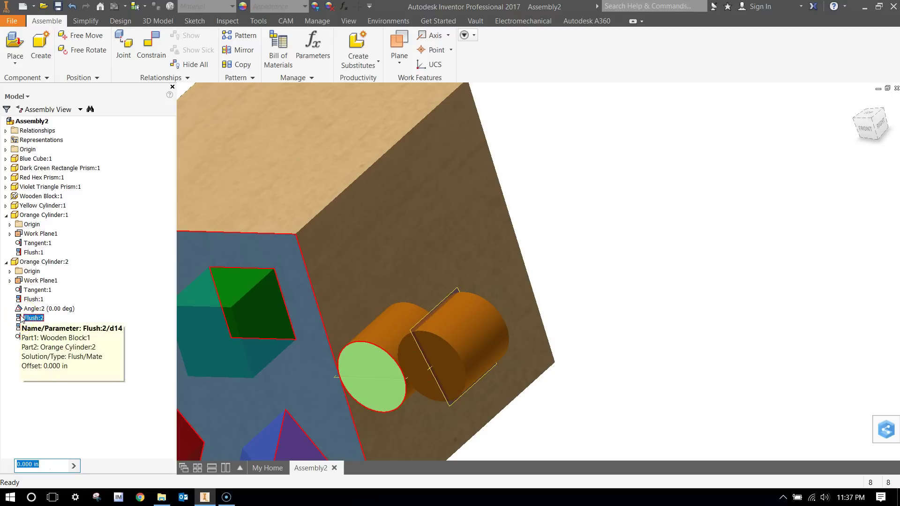
{"action": "left_click", "coordinate": [25, 341]}
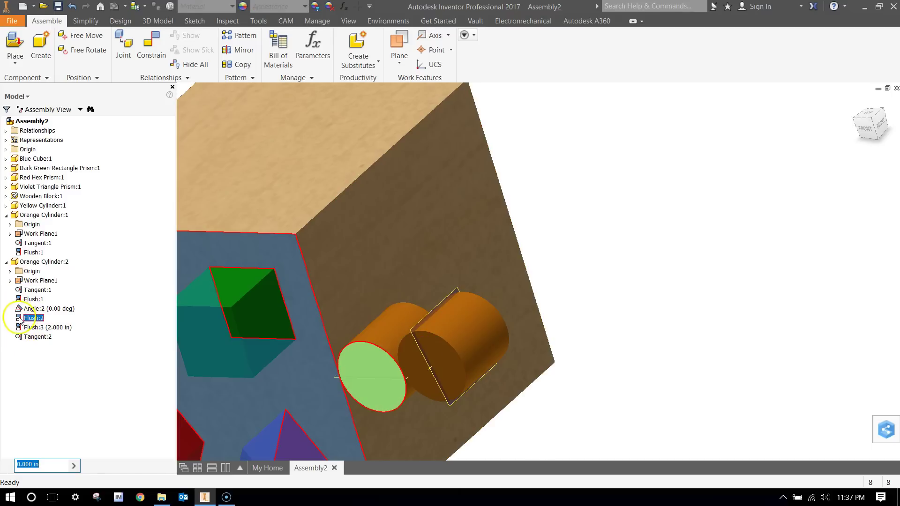
{"action": "right_click", "coordinate": [19, 317]}
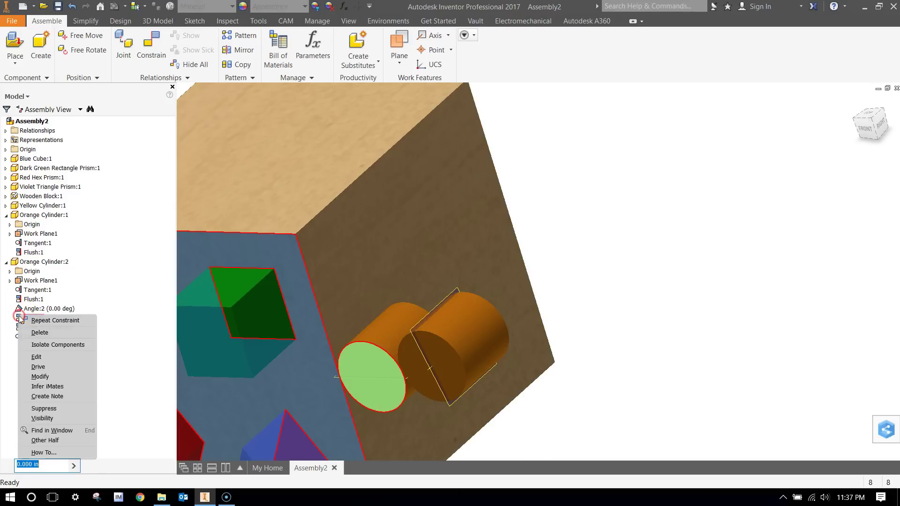
{"action": "left_click", "coordinate": [47, 332]}
{"action": "left_click", "coordinate": [19, 328]}
{"action": "right_click", "coordinate": [21, 329]}
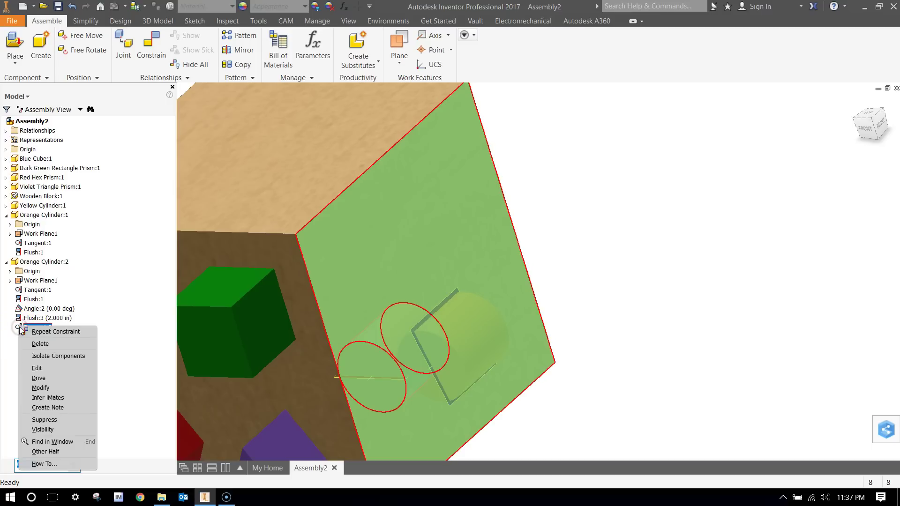
{"action": "left_click", "coordinate": [40, 344]}
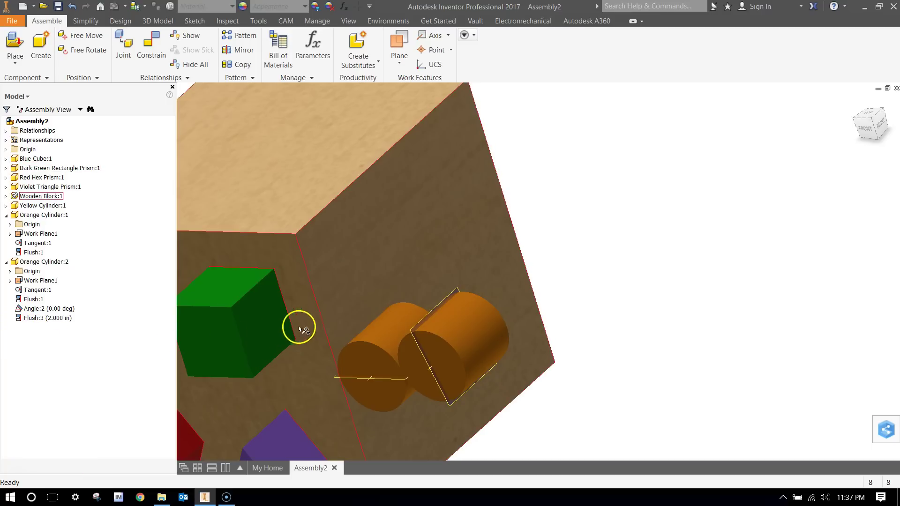
{"action": "left_click_drag", "start_coordinate": [446, 334], "coordinate": [485, 320]}
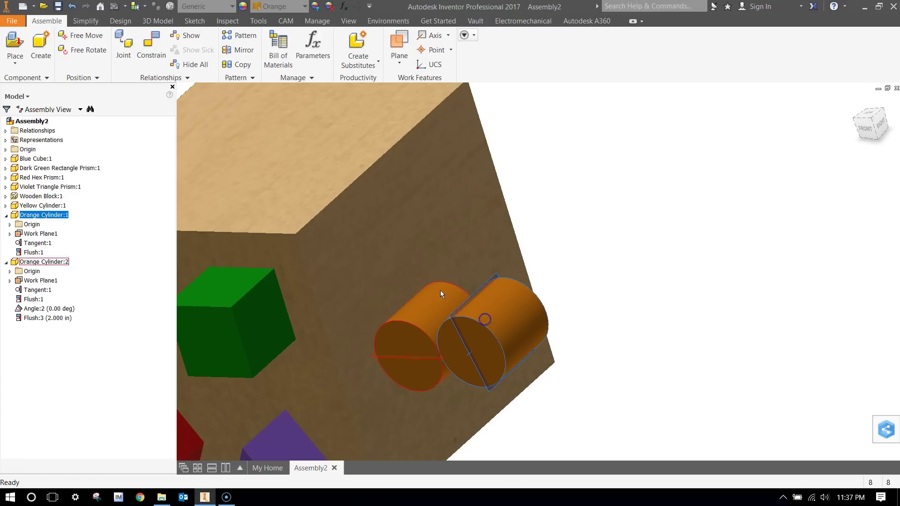
Step: Mate the left orange cylinder's front end face to the block's right face at a 0.000 in offset, and test the other cylinder's motion
{"action": "left_click", "coordinate": [162, 43]}
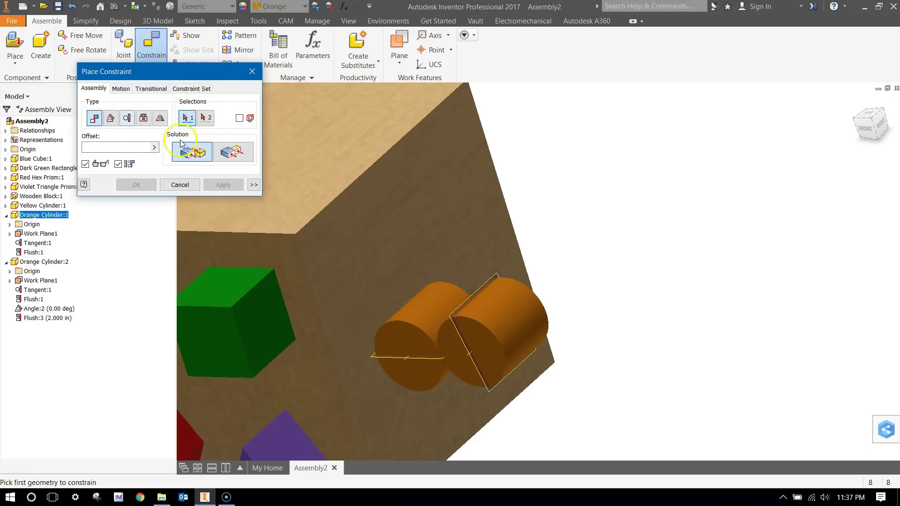
{"action": "left_click", "coordinate": [154, 147]}
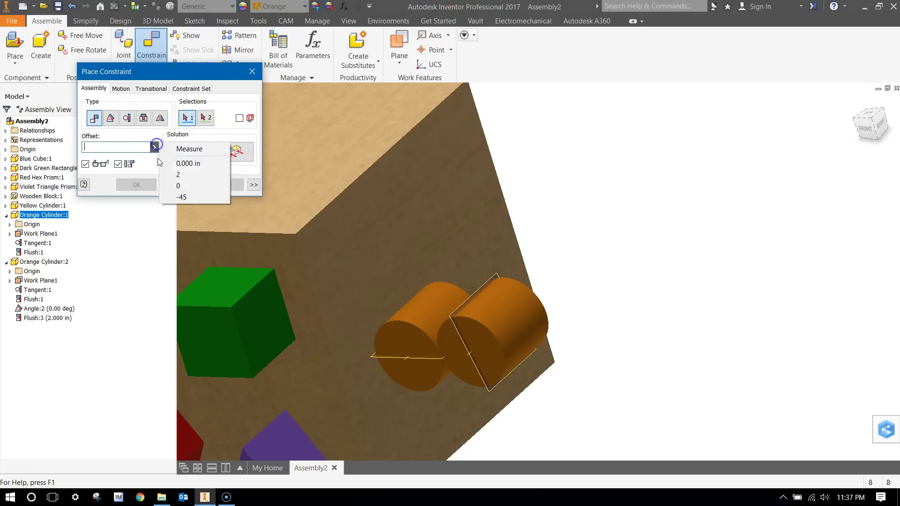
{"action": "left_click", "coordinate": [175, 163]}
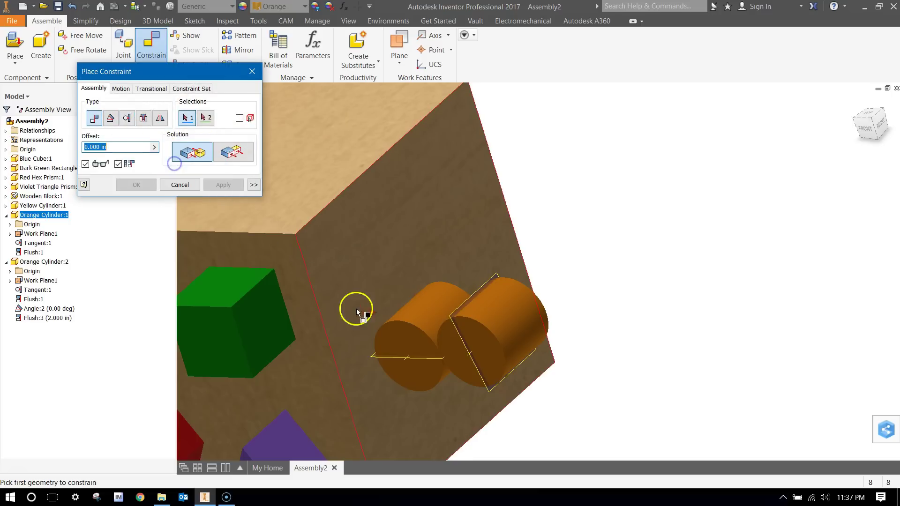
{"action": "left_click", "coordinate": [402, 338]}
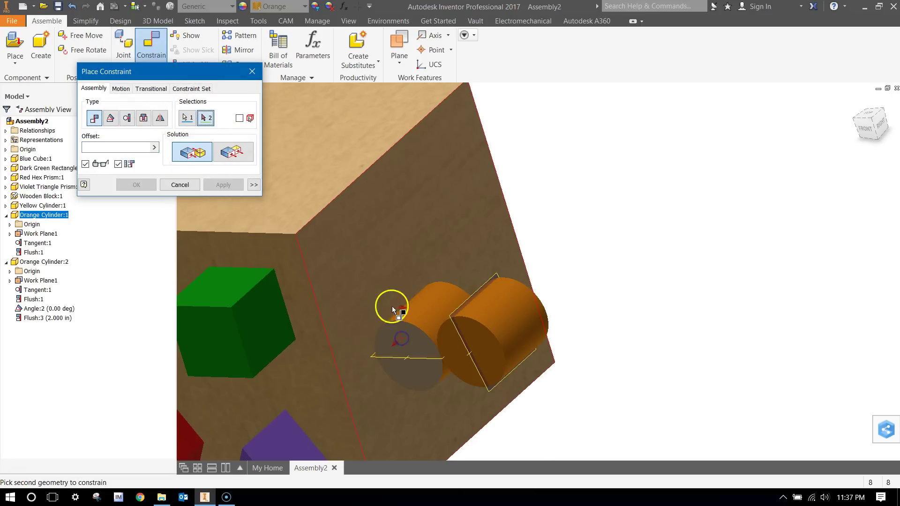
{"action": "left_click", "coordinate": [366, 265]}
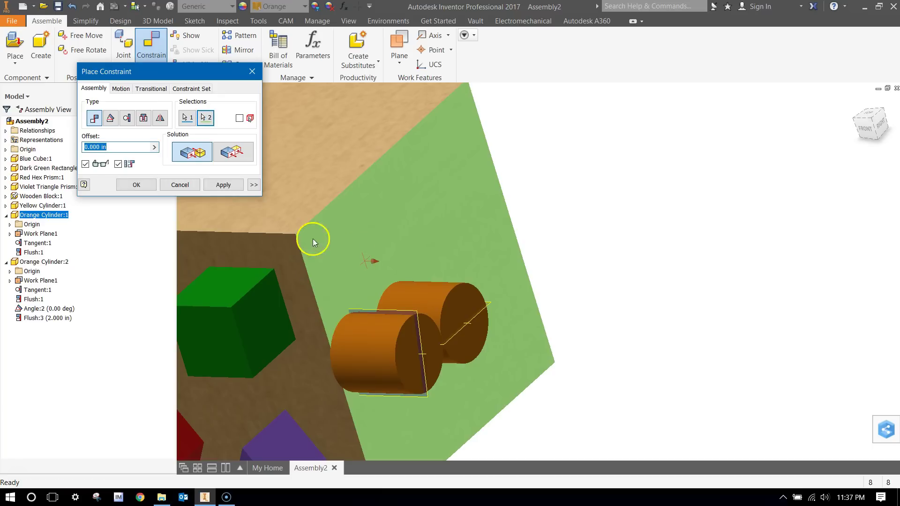
{"action": "left_click", "coordinate": [136, 185]}
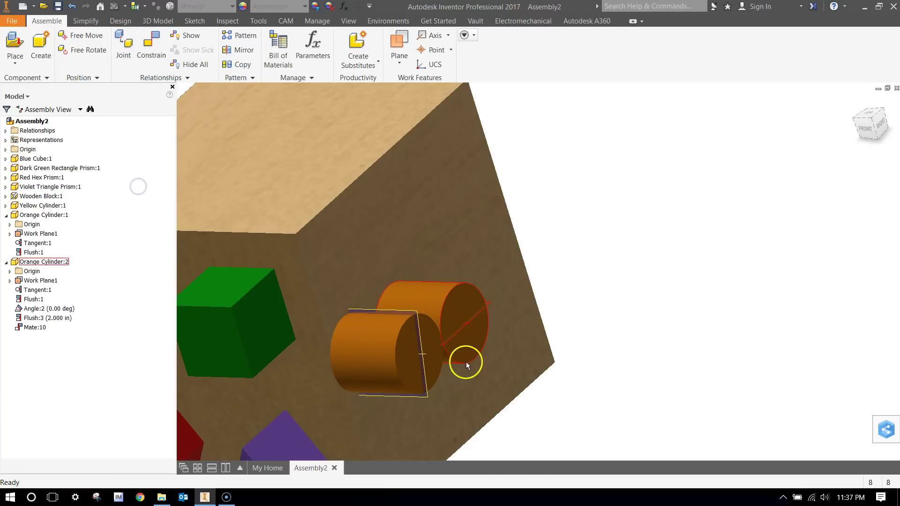
{"action": "left_click_drag", "start_coordinate": [387, 355], "coordinate": [406, 253]}
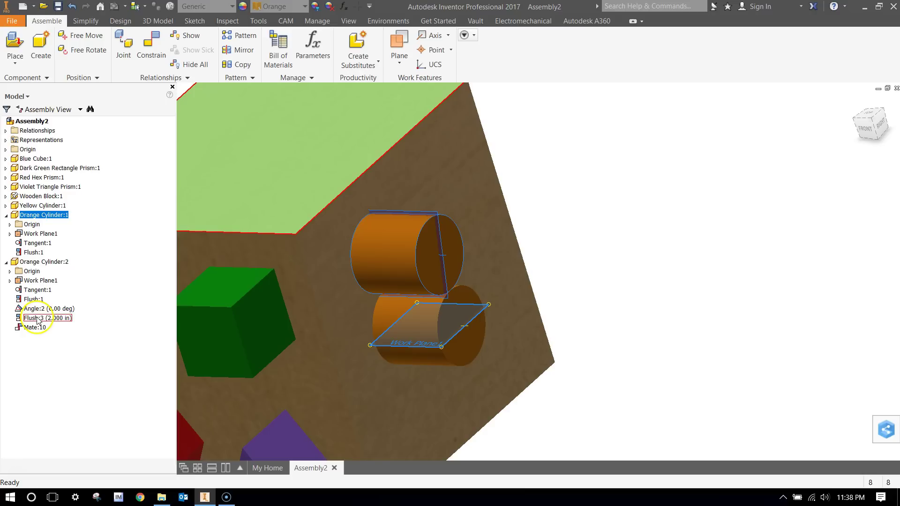
Step: Examine the offset and selections of the lower orange cylinder's flush constraint to the block's top face
{"action": "double_click", "coordinate": [37, 319]}
{"action": "right_click", "coordinate": [38, 320]}
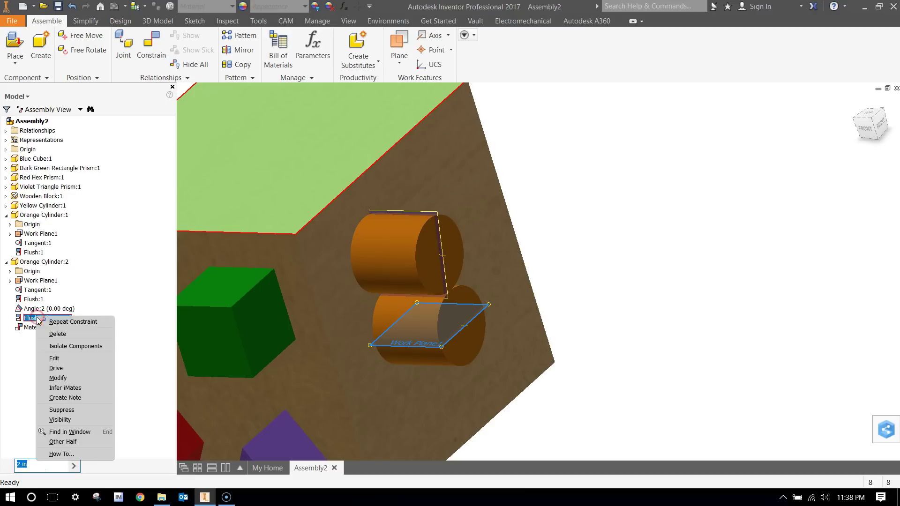
{"action": "left_click", "coordinate": [79, 358]}
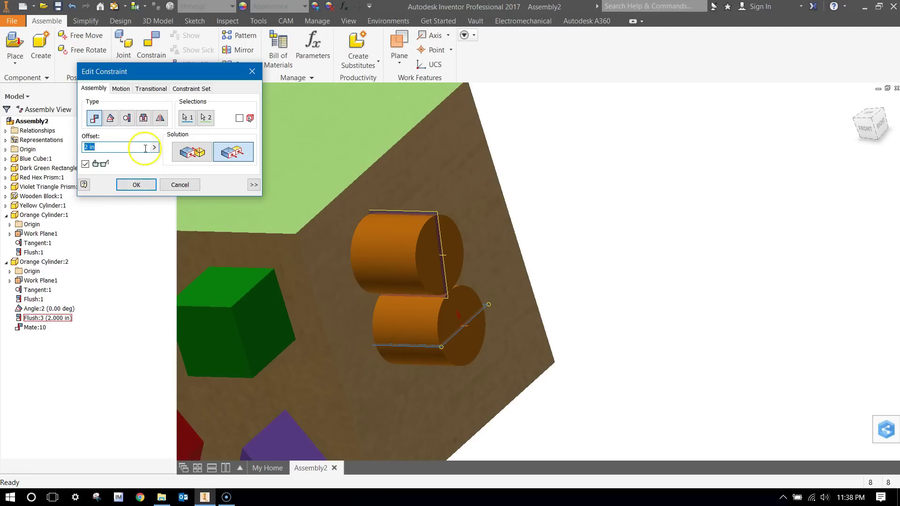
{"action": "left_click", "coordinate": [101, 146]}
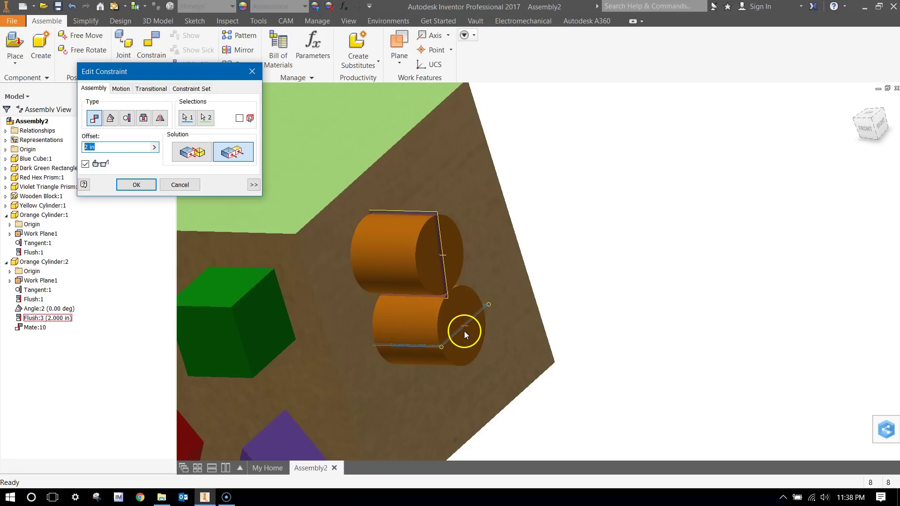
{"action": "left_click", "coordinate": [148, 186]}
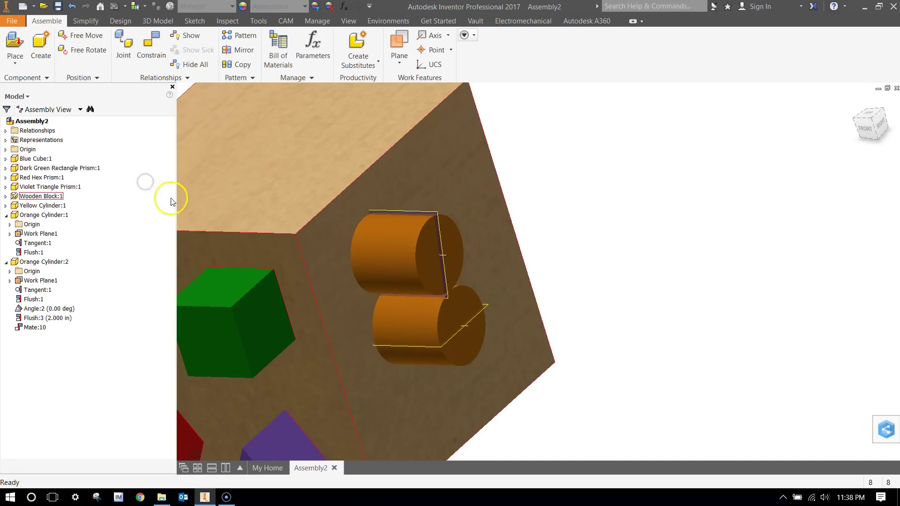
Step: In the orange cylinder part, add a work plane through the cylinder's axis at 0 deg to the YZ plane, and return to the assembly
{"action": "right_click", "coordinate": [426, 317]}
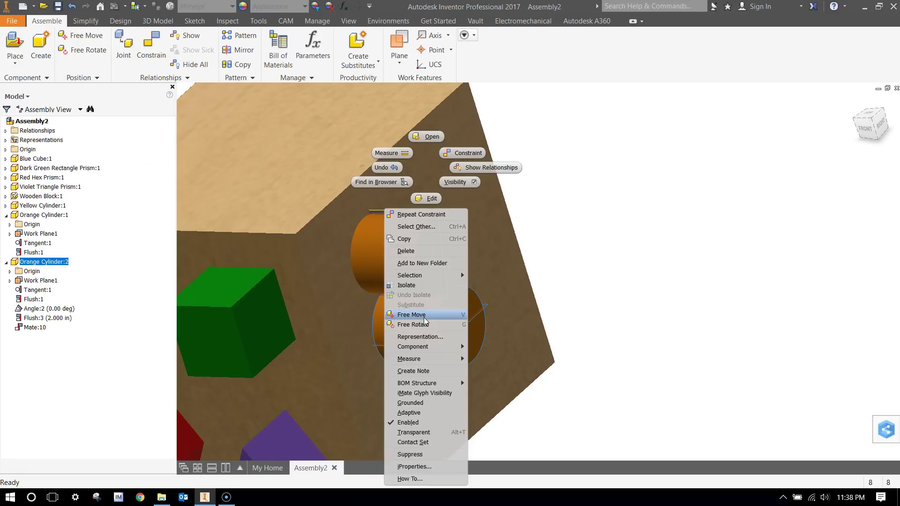
{"action": "left_click", "coordinate": [424, 136]}
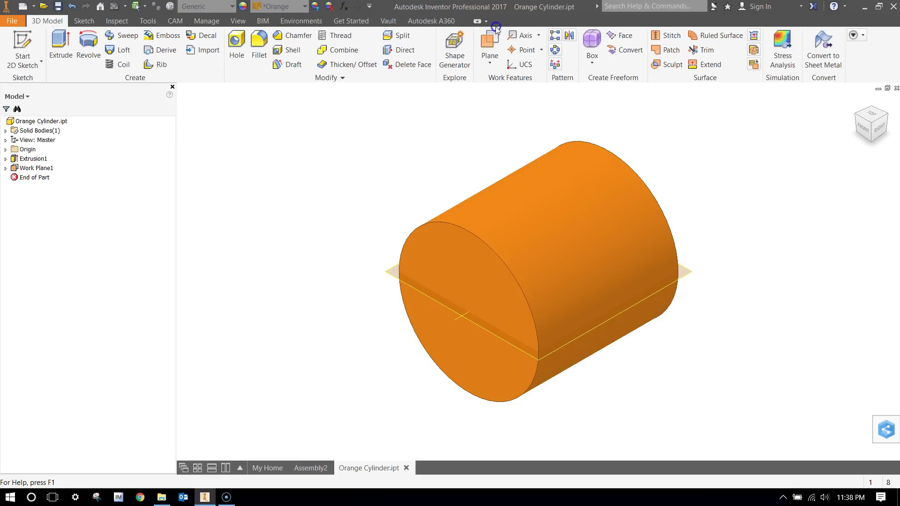
{"action": "left_click", "coordinate": [495, 38]}
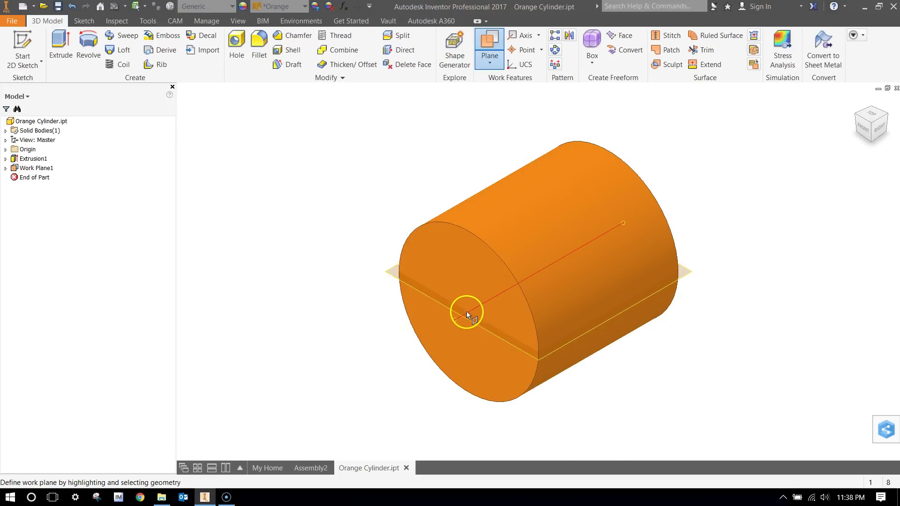
{"action": "left_click", "coordinate": [462, 315]}
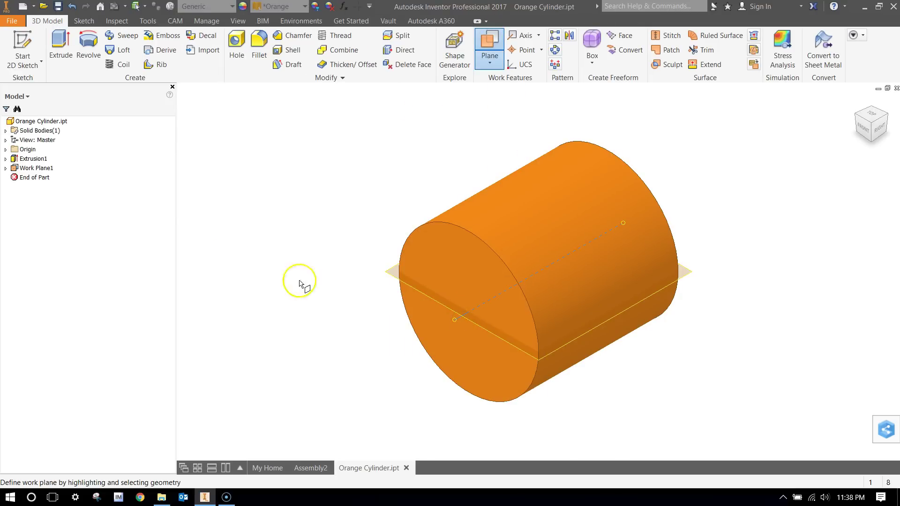
{"action": "left_click", "coordinate": [5, 150]}
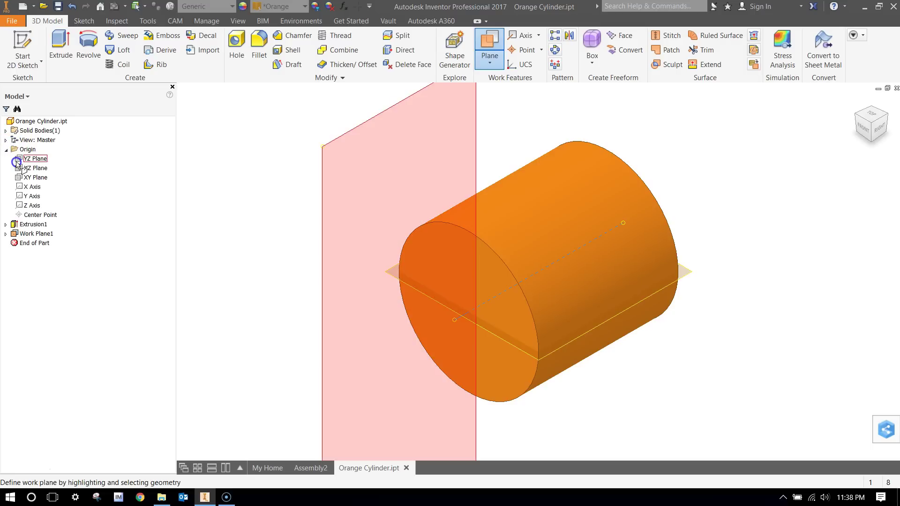
{"action": "left_click", "coordinate": [17, 162]}
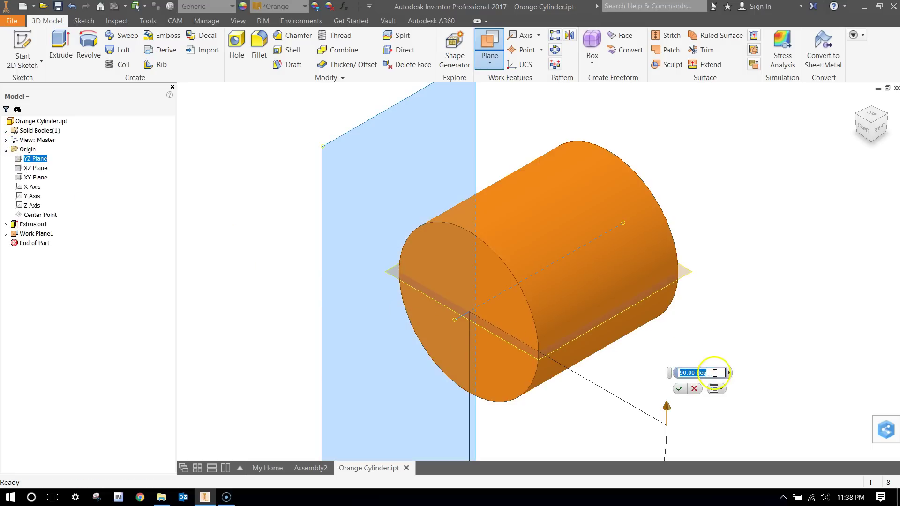
{"action": "left_click", "coordinate": [619, 317]}
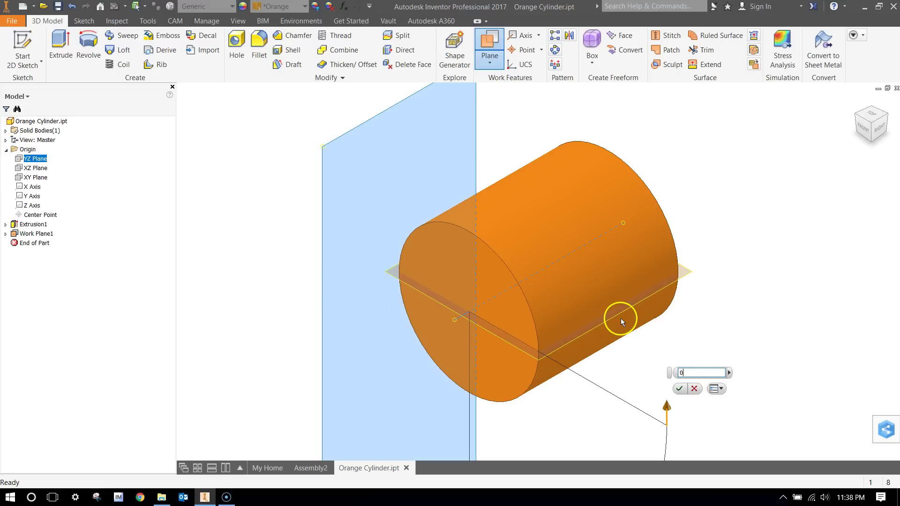
{"action": "left_click", "coordinate": [680, 389]}
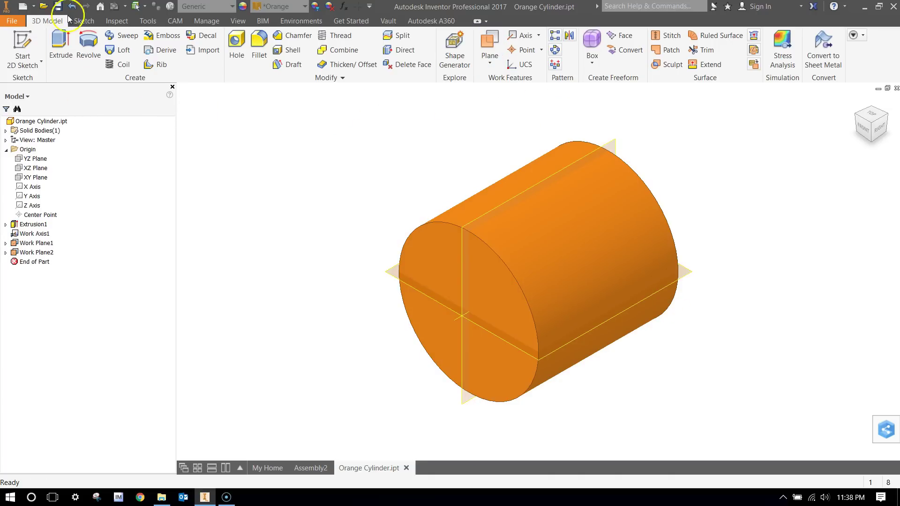
{"action": "left_click", "coordinate": [331, 443]}
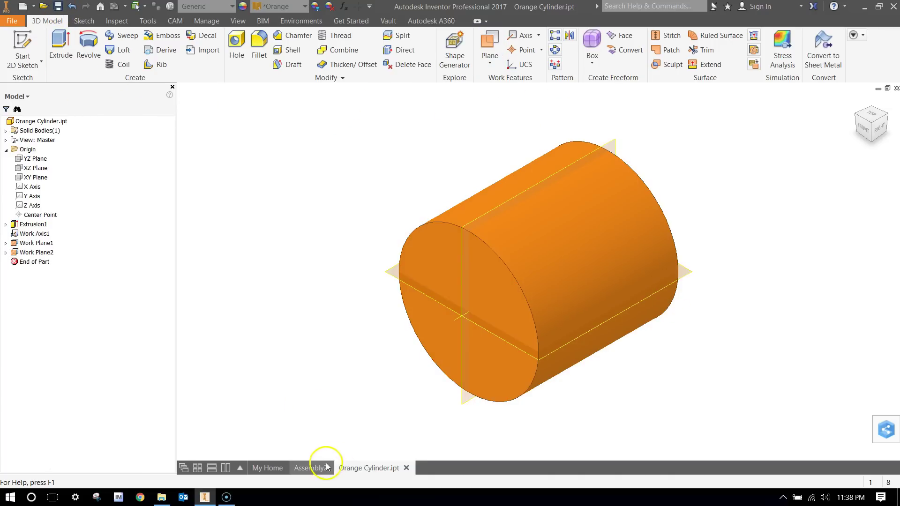
{"action": "left_click", "coordinate": [406, 468]}
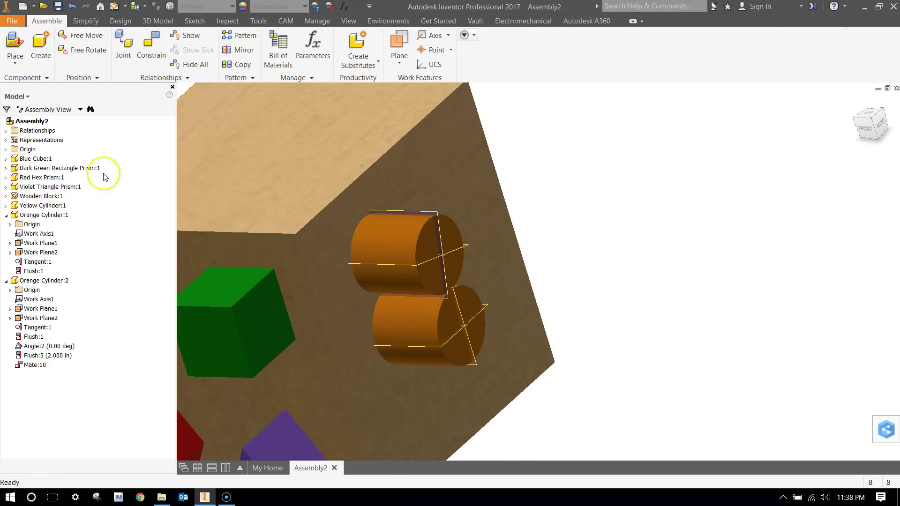
Step: Make the lower orange cylinder's new work plane flush with the block's front face at a 2 in offset
{"action": "left_click", "coordinate": [161, 48]}
{"action": "left_click", "coordinate": [456, 299]}
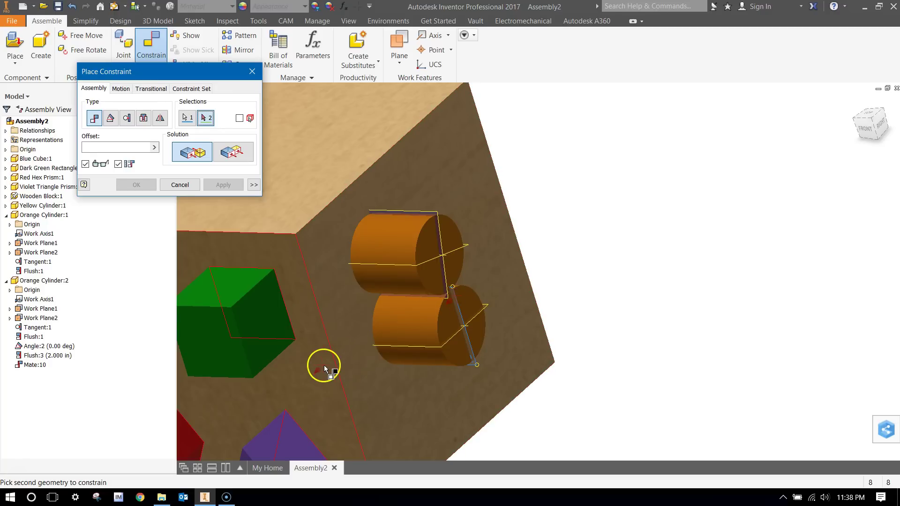
{"action": "left_click", "coordinate": [234, 154]}
{"action": "left_click", "coordinate": [234, 154]}
{"action": "left_click", "coordinate": [320, 387]}
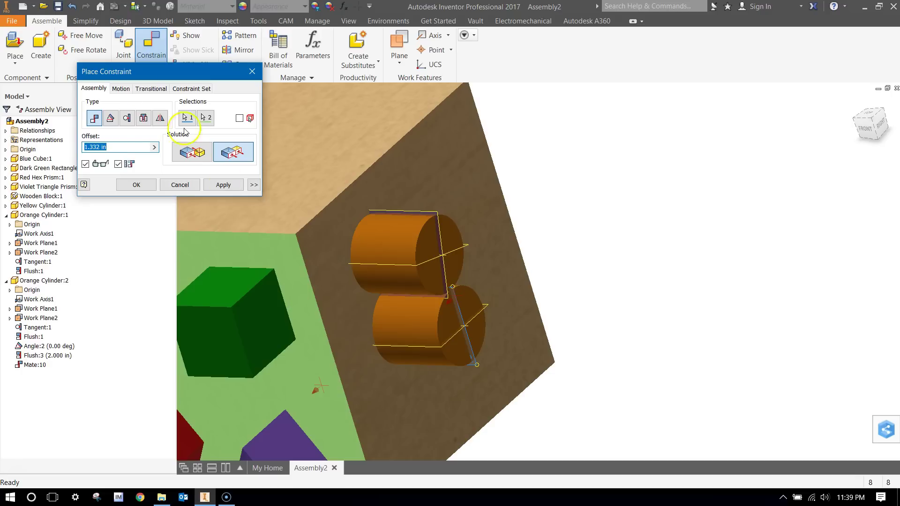
{"action": "type", "text": "21"}
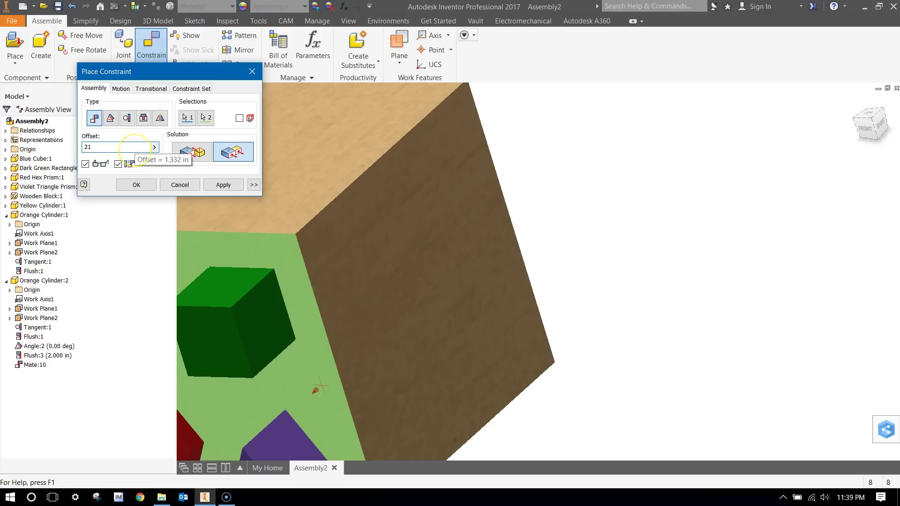
{"action": "key", "text": "BackSpace"}
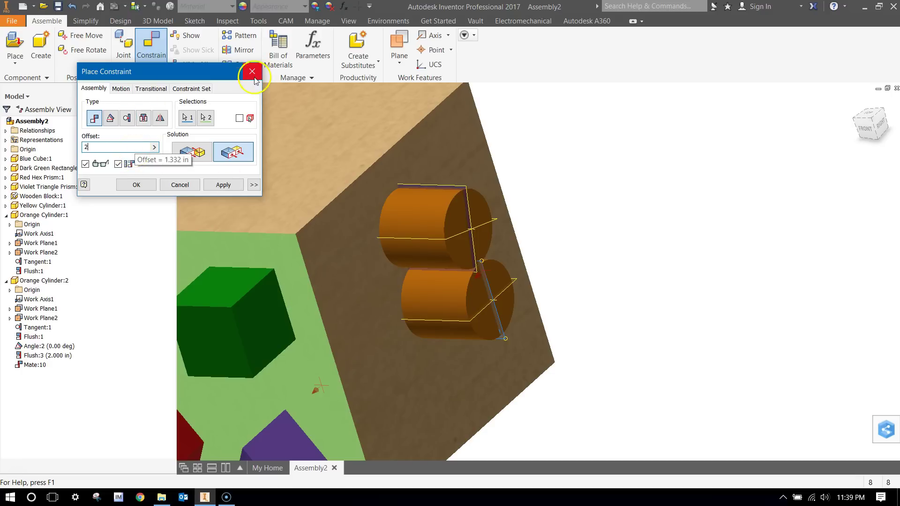
{"action": "left_click", "coordinate": [129, 184]}
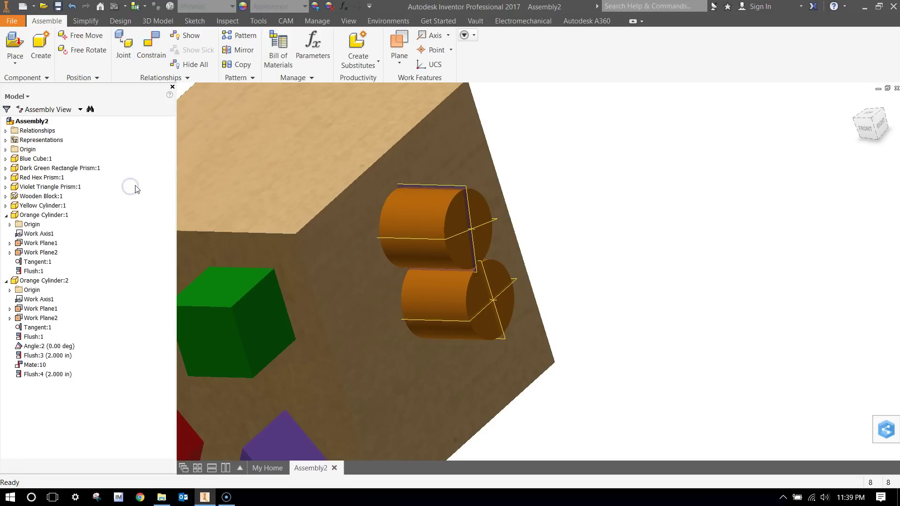
Step: Test the remaining movement of the upper orange cylinder and the yellow cylinder
{"action": "left_click_drag", "start_coordinate": [418, 224], "coordinate": [432, 256]}
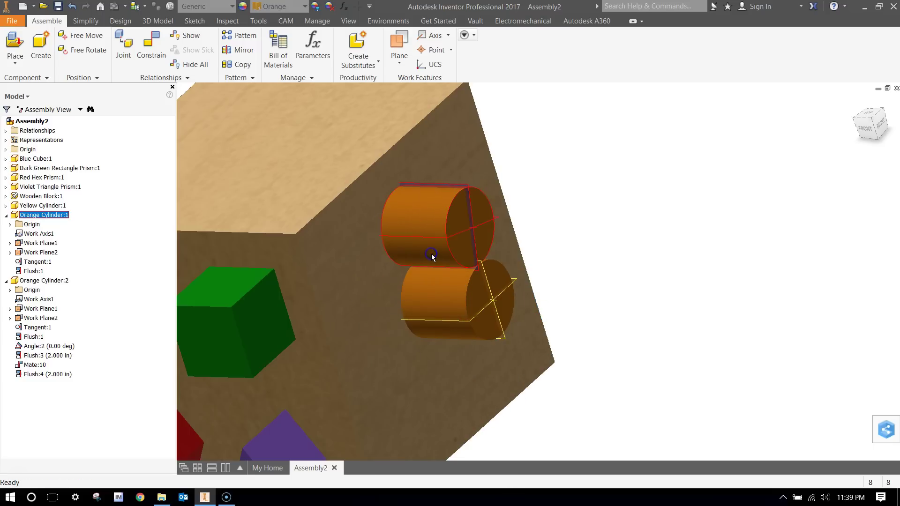
{"action": "scroll", "coordinate": [583, 221], "scroll_direction": "up", "scroll_amount": 3}
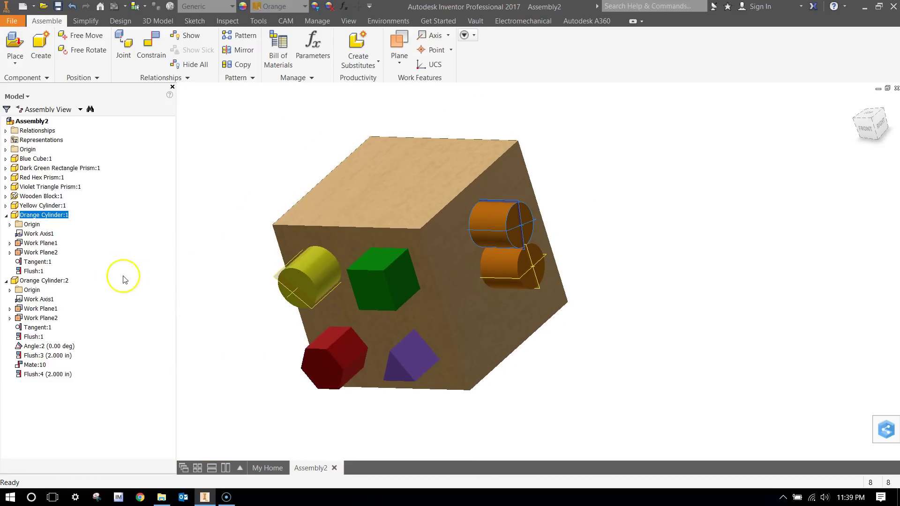
{"action": "left_click_drag", "start_coordinate": [317, 274], "coordinate": [298, 253]}
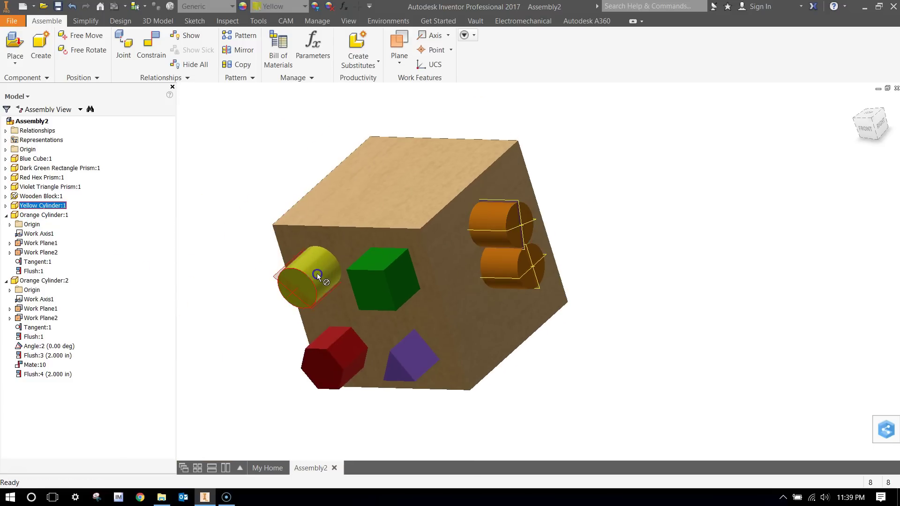
Step: Turn off the visibility of the yellow cylinder's work plane
{"action": "left_click", "coordinate": [6, 205]}
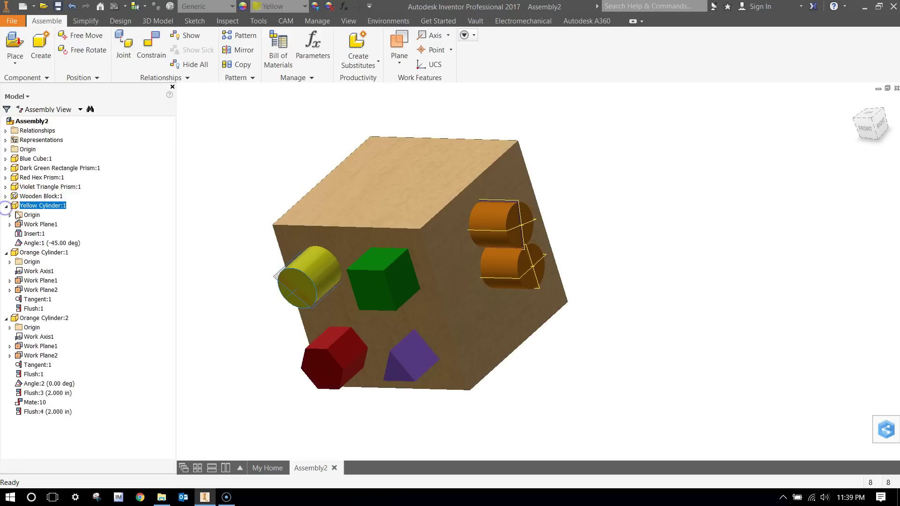
{"action": "right_click", "coordinate": [22, 224]}
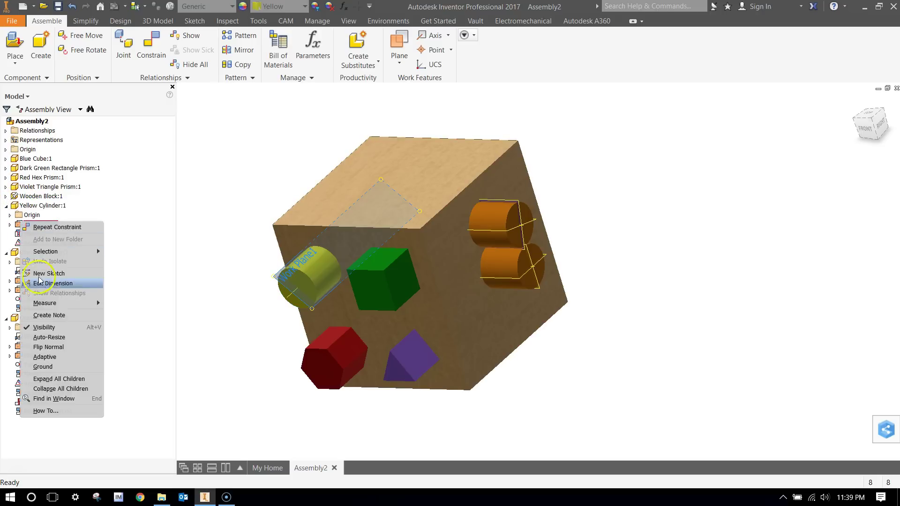
{"action": "left_click", "coordinate": [44, 327]}
Step: Hide both work planes of the lower orange cylinder and expand them in the model tree
{"action": "left_click", "coordinate": [25, 346]}
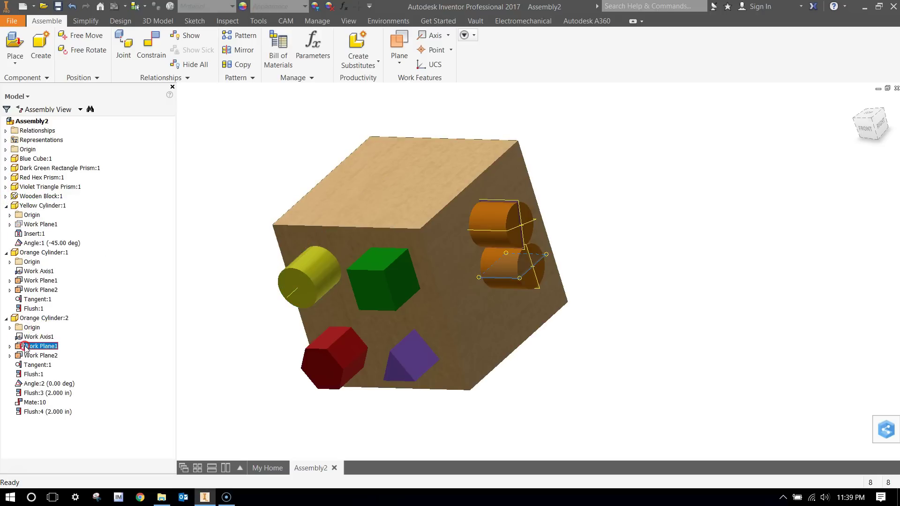
{"action": "right_click", "coordinate": [24, 346]}
{"action": "left_click", "coordinate": [45, 396]}
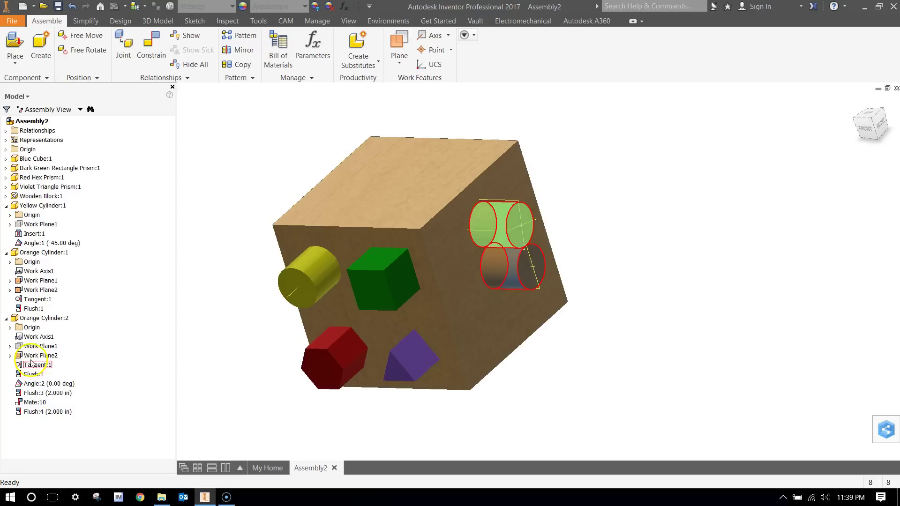
{"action": "right_click", "coordinate": [26, 355]}
{"action": "left_click", "coordinate": [44, 396]}
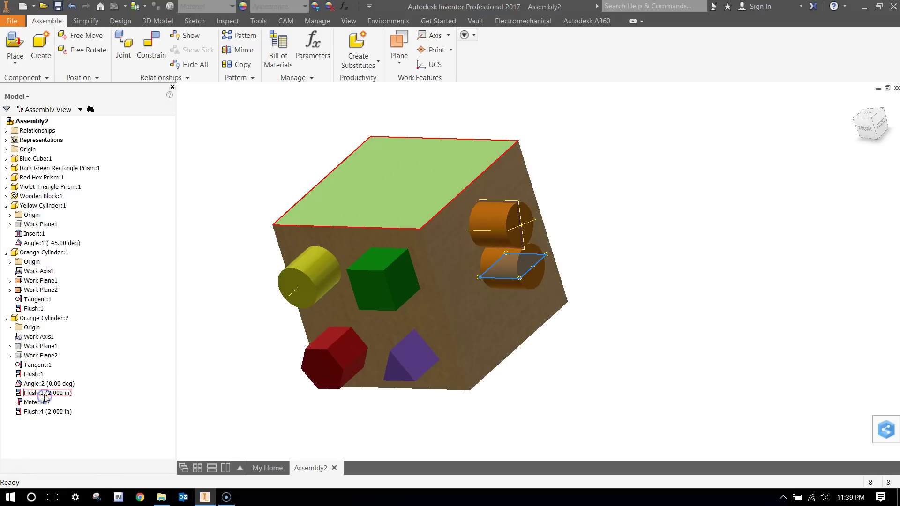
{"action": "left_click", "coordinate": [10, 356]}
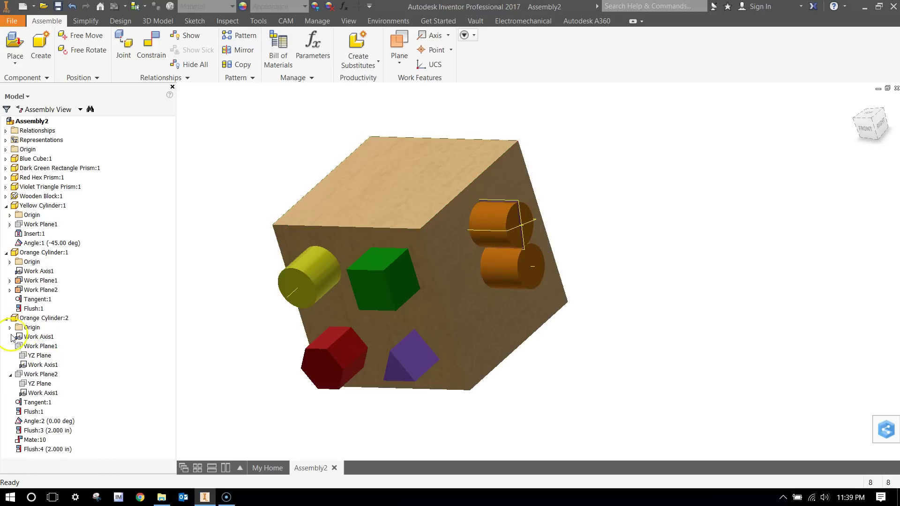